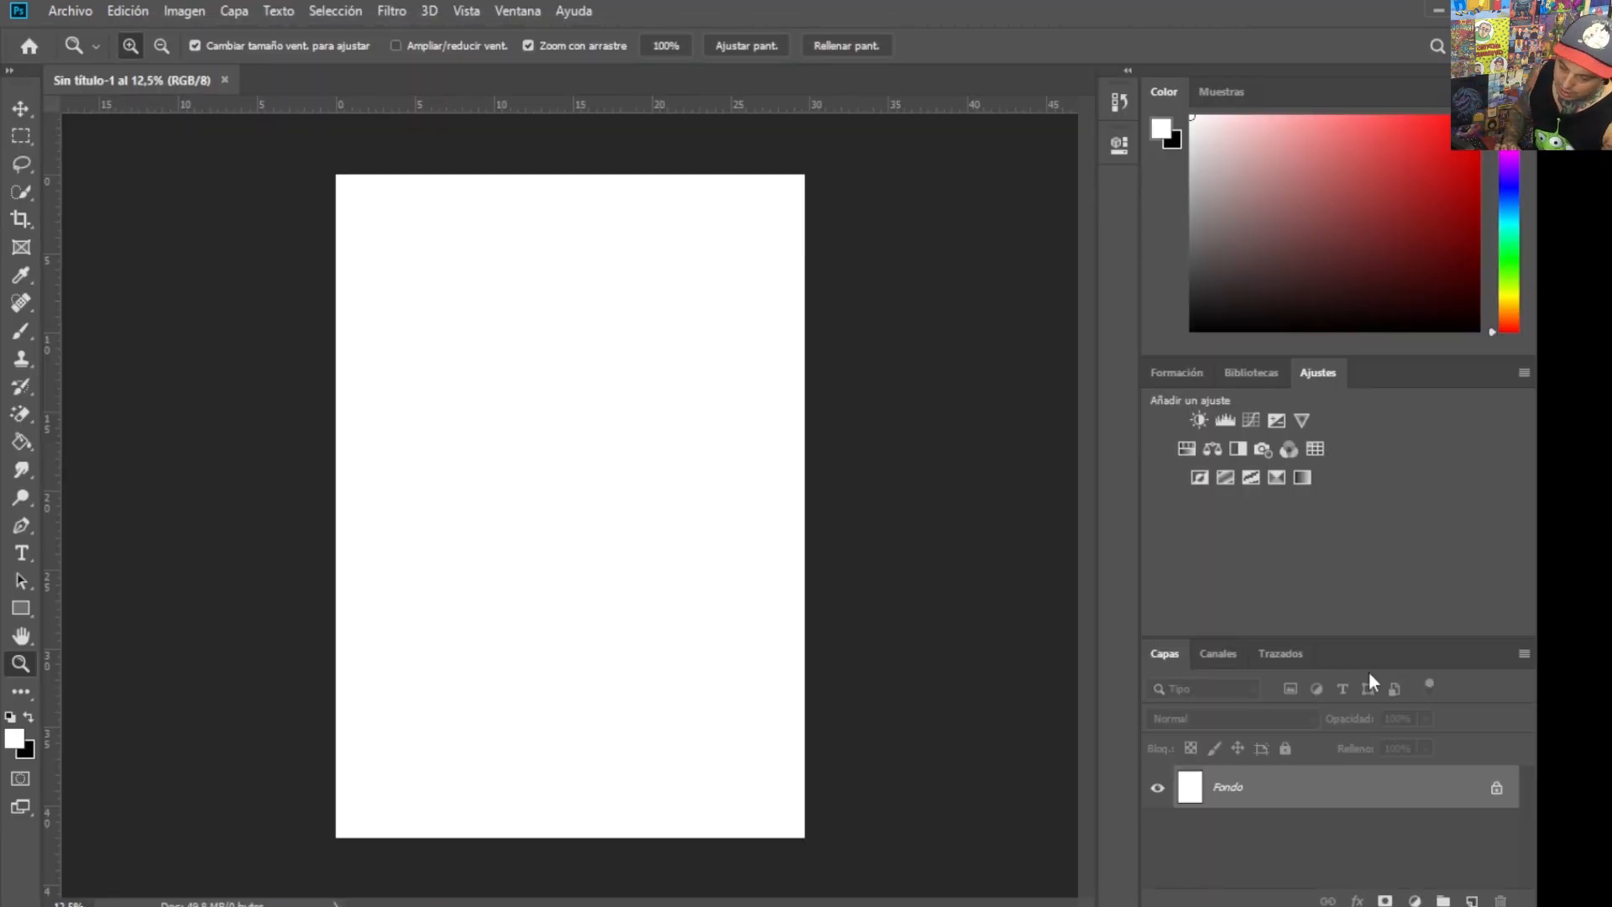
- Unlock the Fondo background layer of the blank document so that it becomes a regular layer
{"action": "left_click", "coordinate": [1497, 789]}
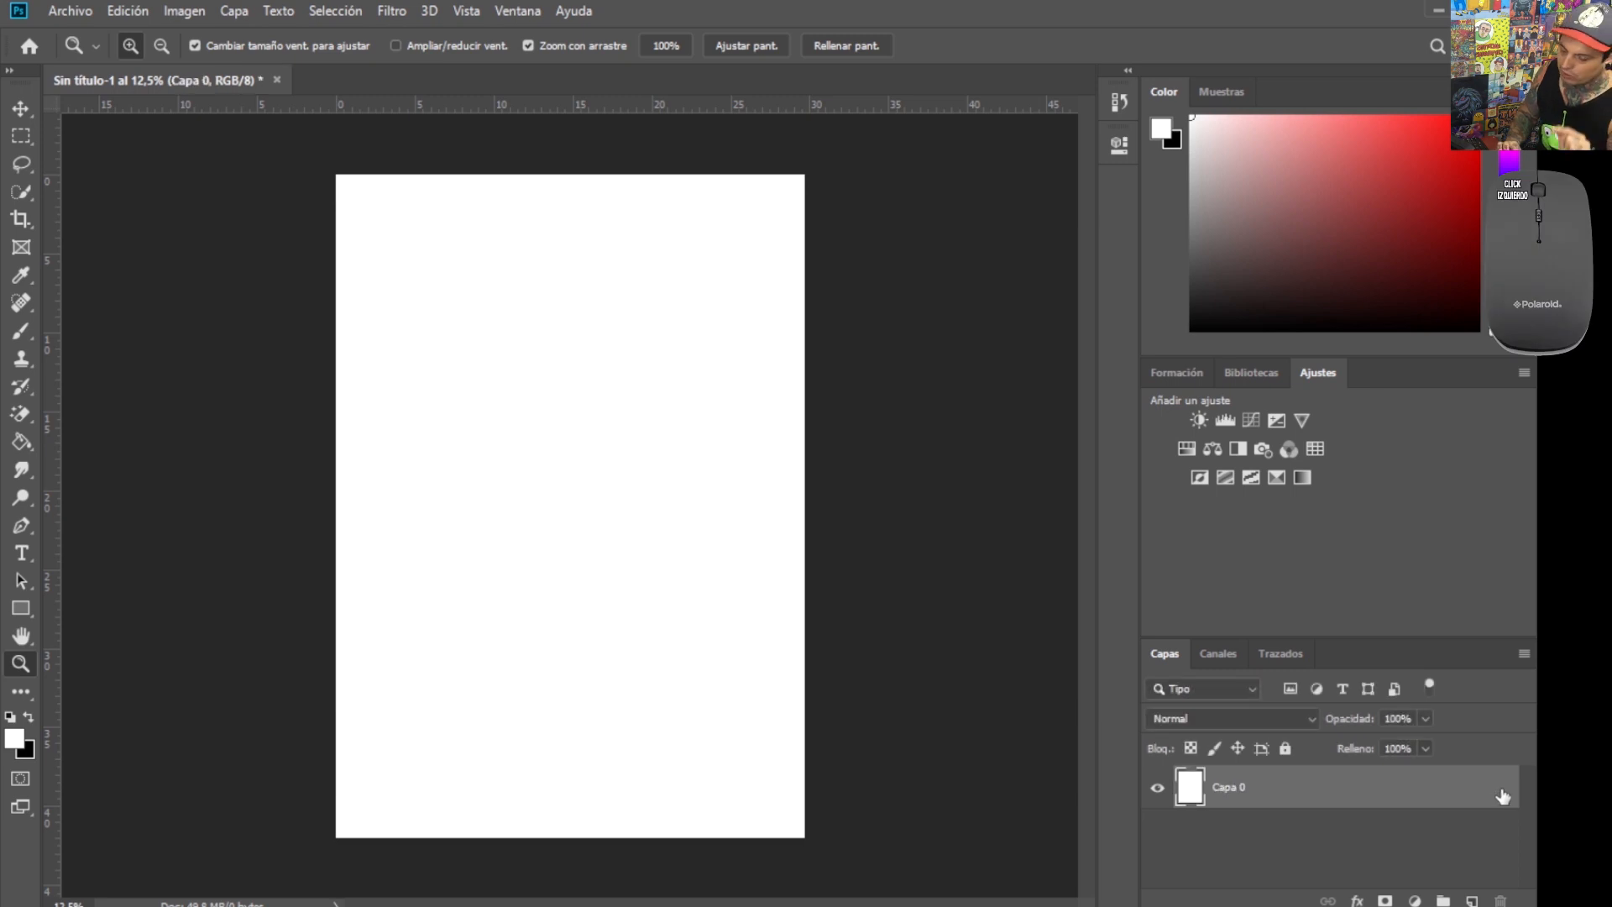
{"action": "key", "text": "ctrl+0"}
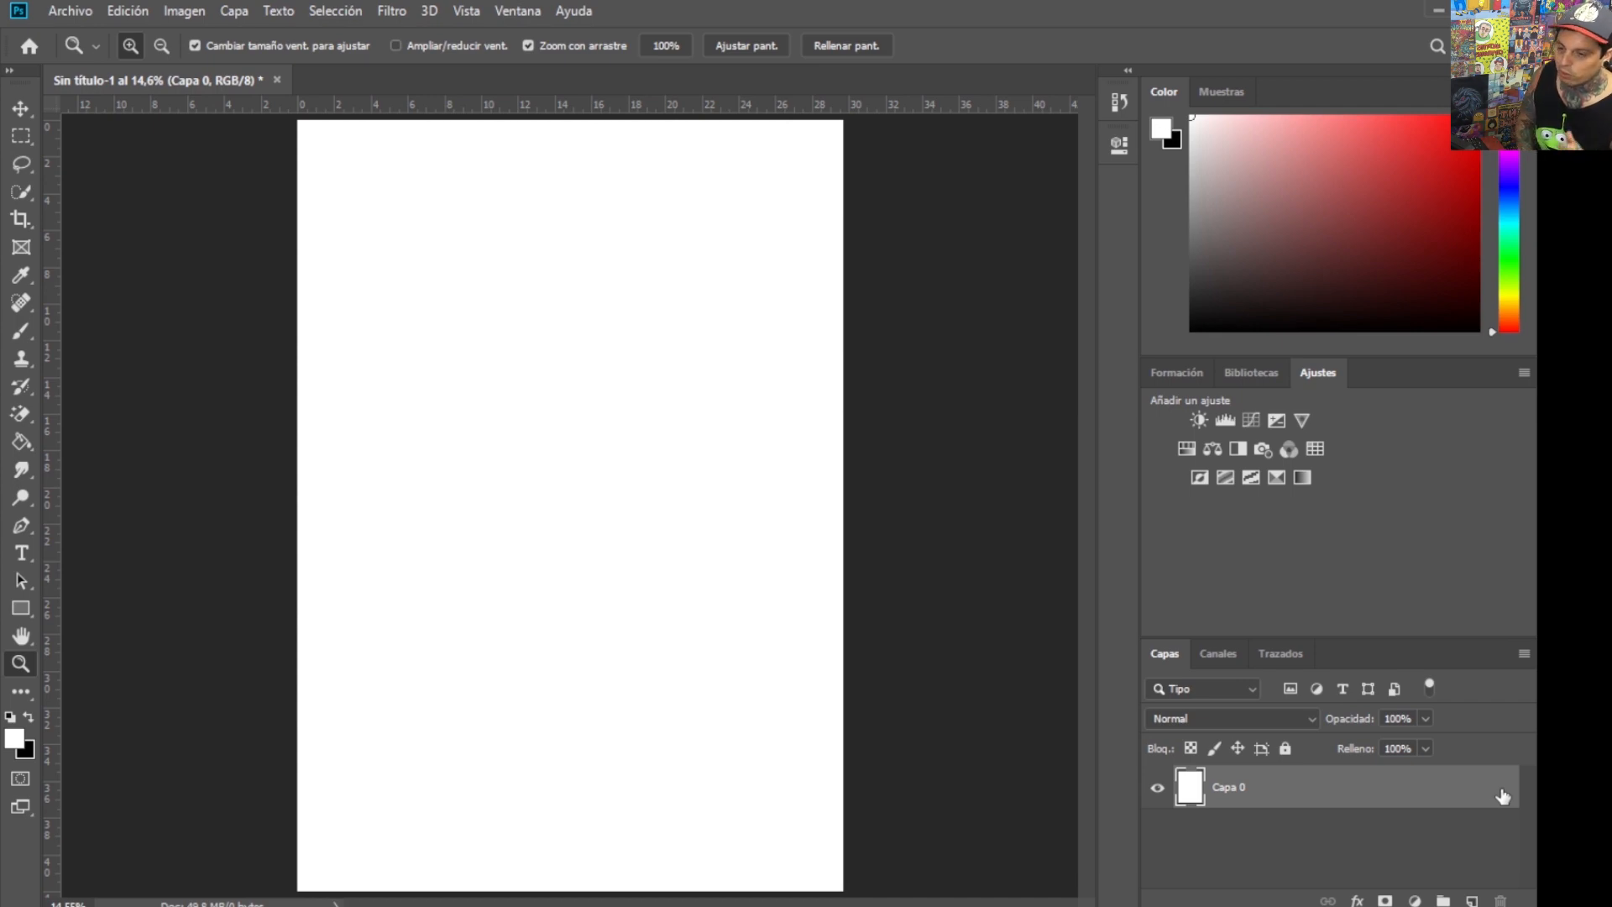
- Switch to Chrome and search Google Images for "logo de los ramones"
{"action": "left_click", "coordinate": [1438, 7]}
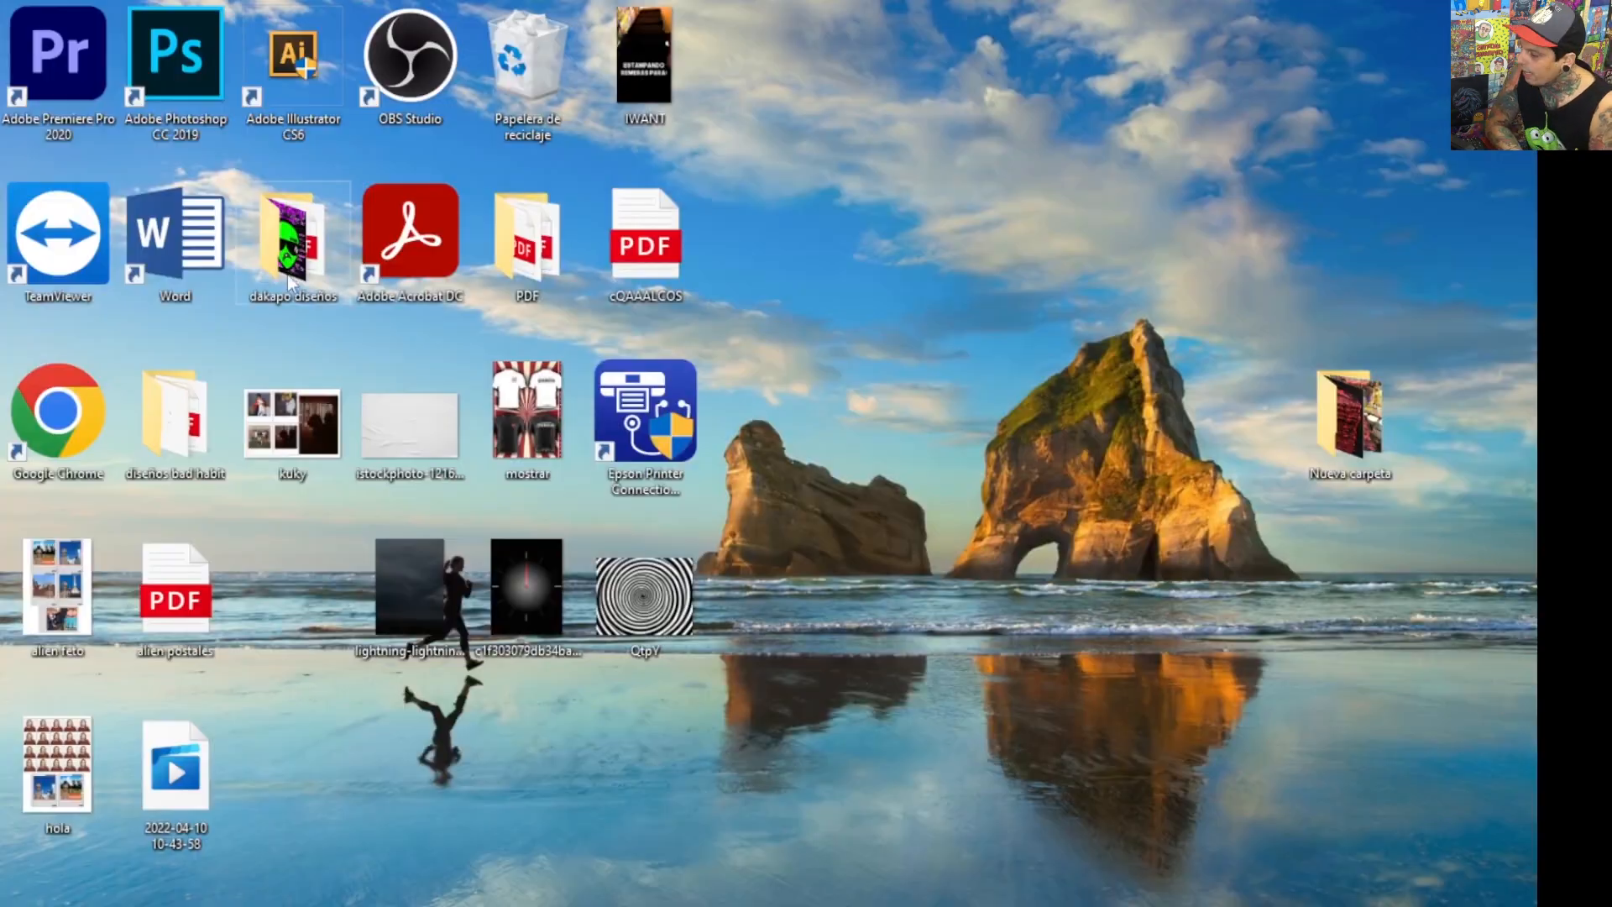
{"action": "double_click", "coordinate": [49, 392]}
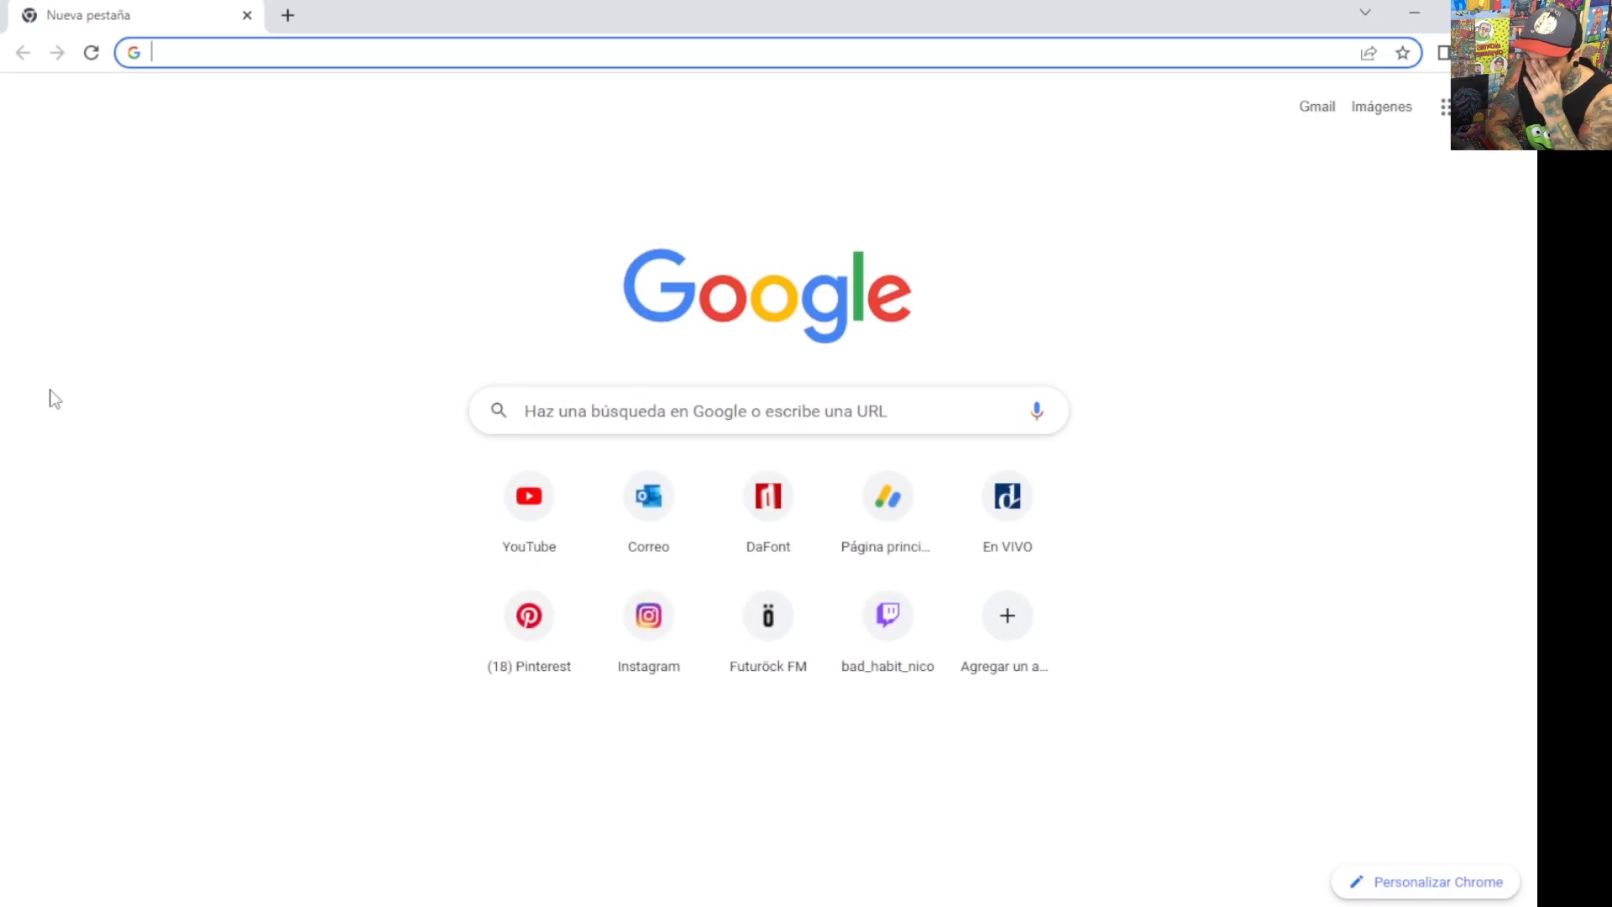
{"action": "type", "text": "logo de los ramones"}
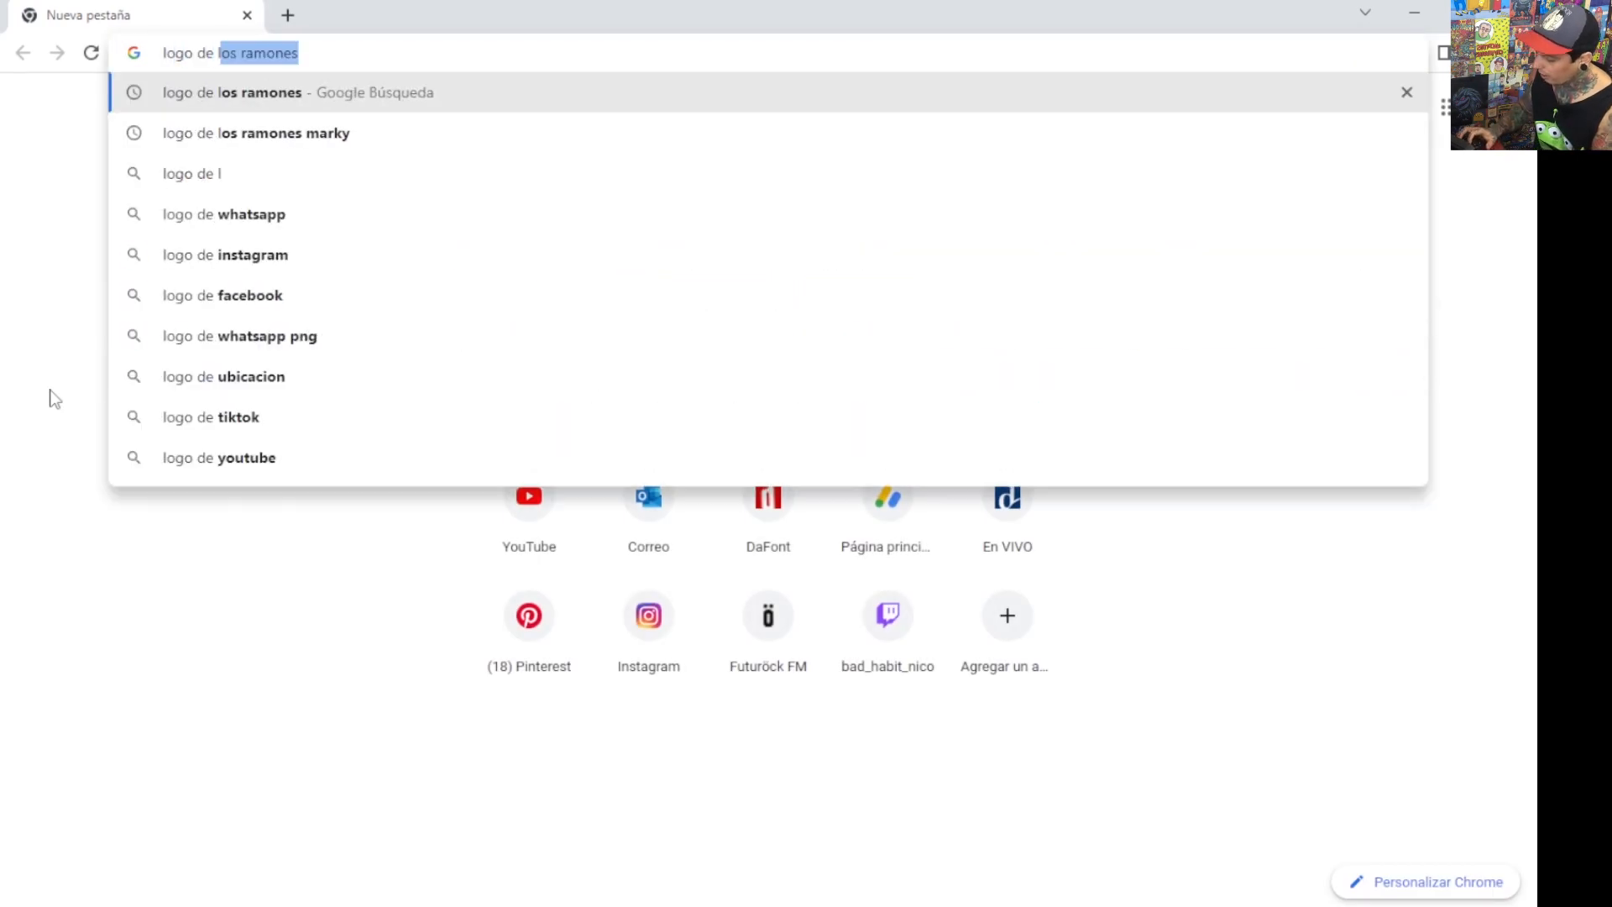
{"action": "key", "text": "Return"}
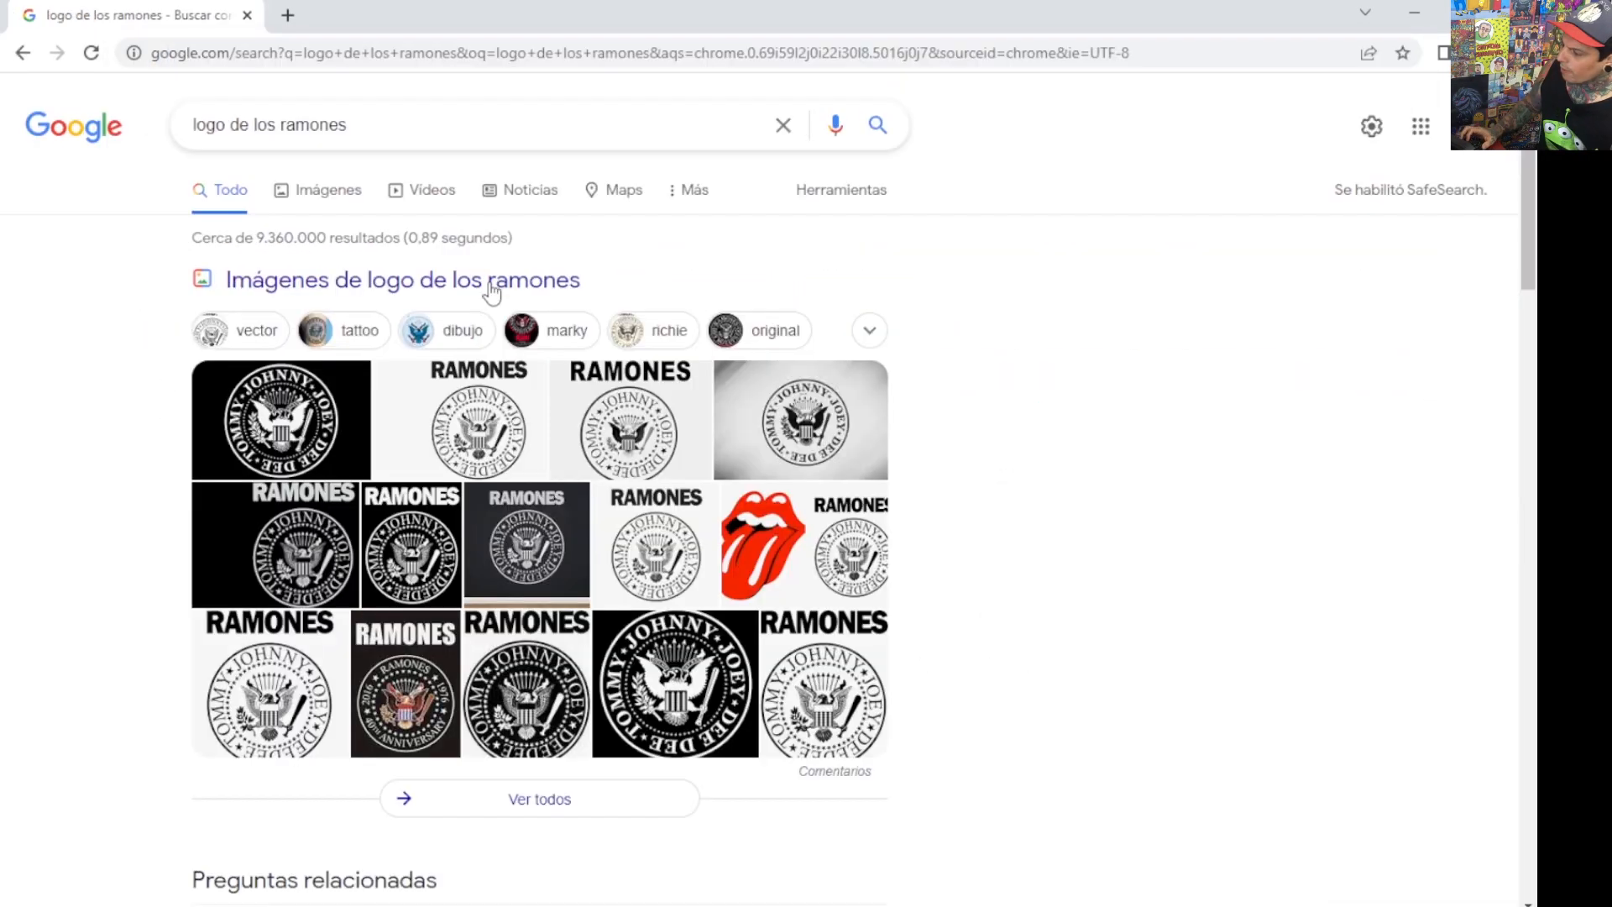
{"action": "left_click", "coordinate": [485, 288]}
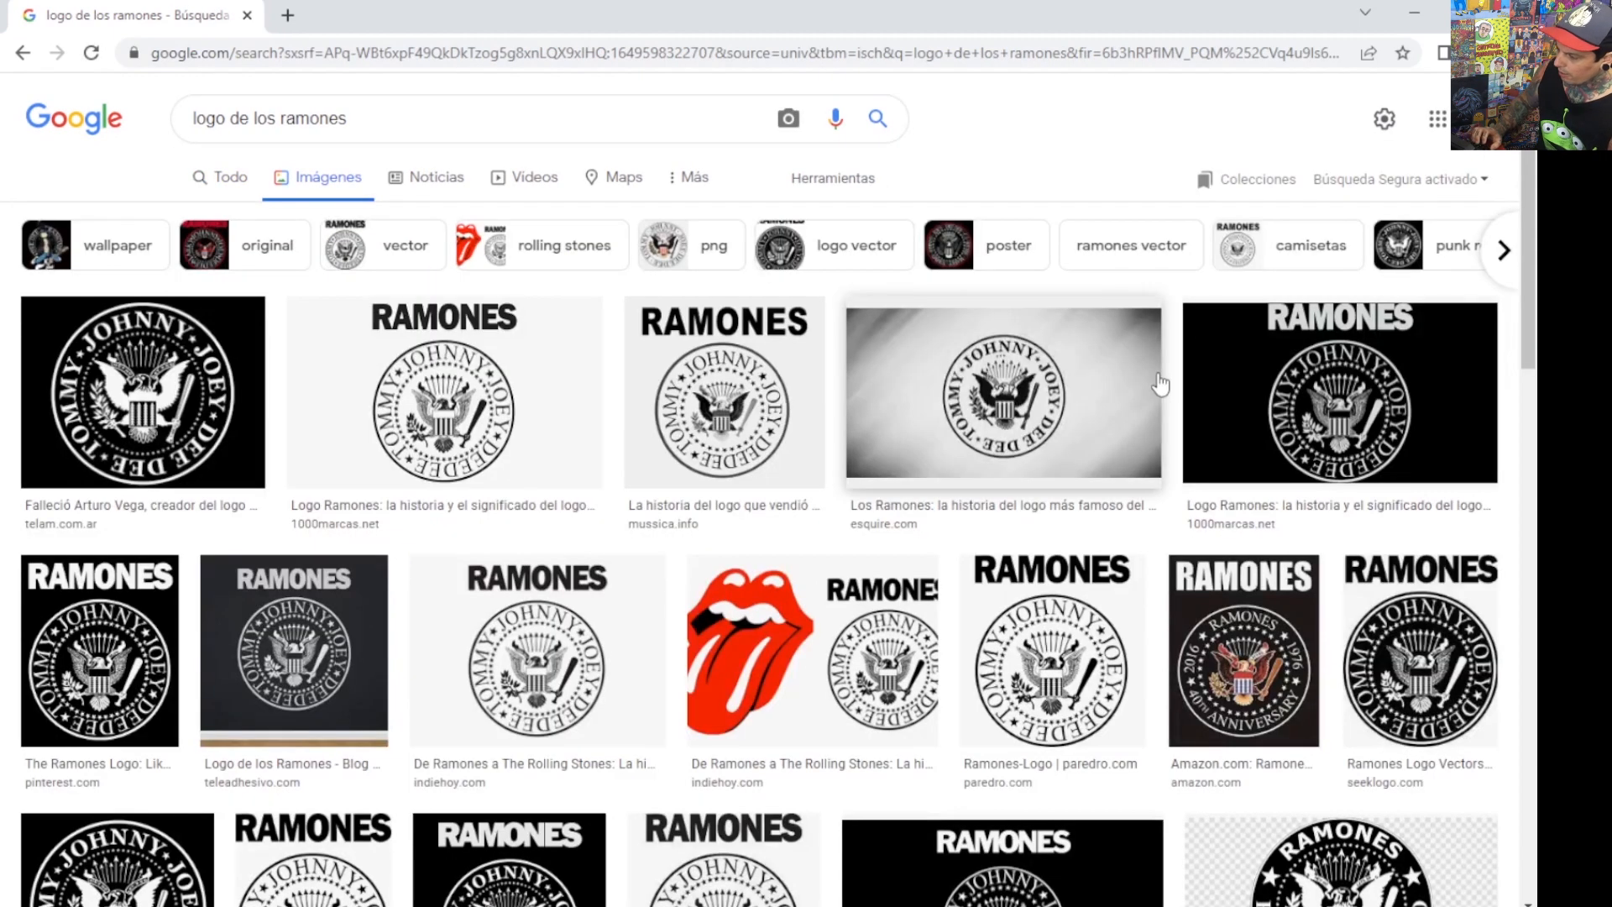
- Filter the image results to large sizes and open the preview of the black Ramones logo from 1000marcas.net
{"action": "left_click", "coordinate": [854, 197]}
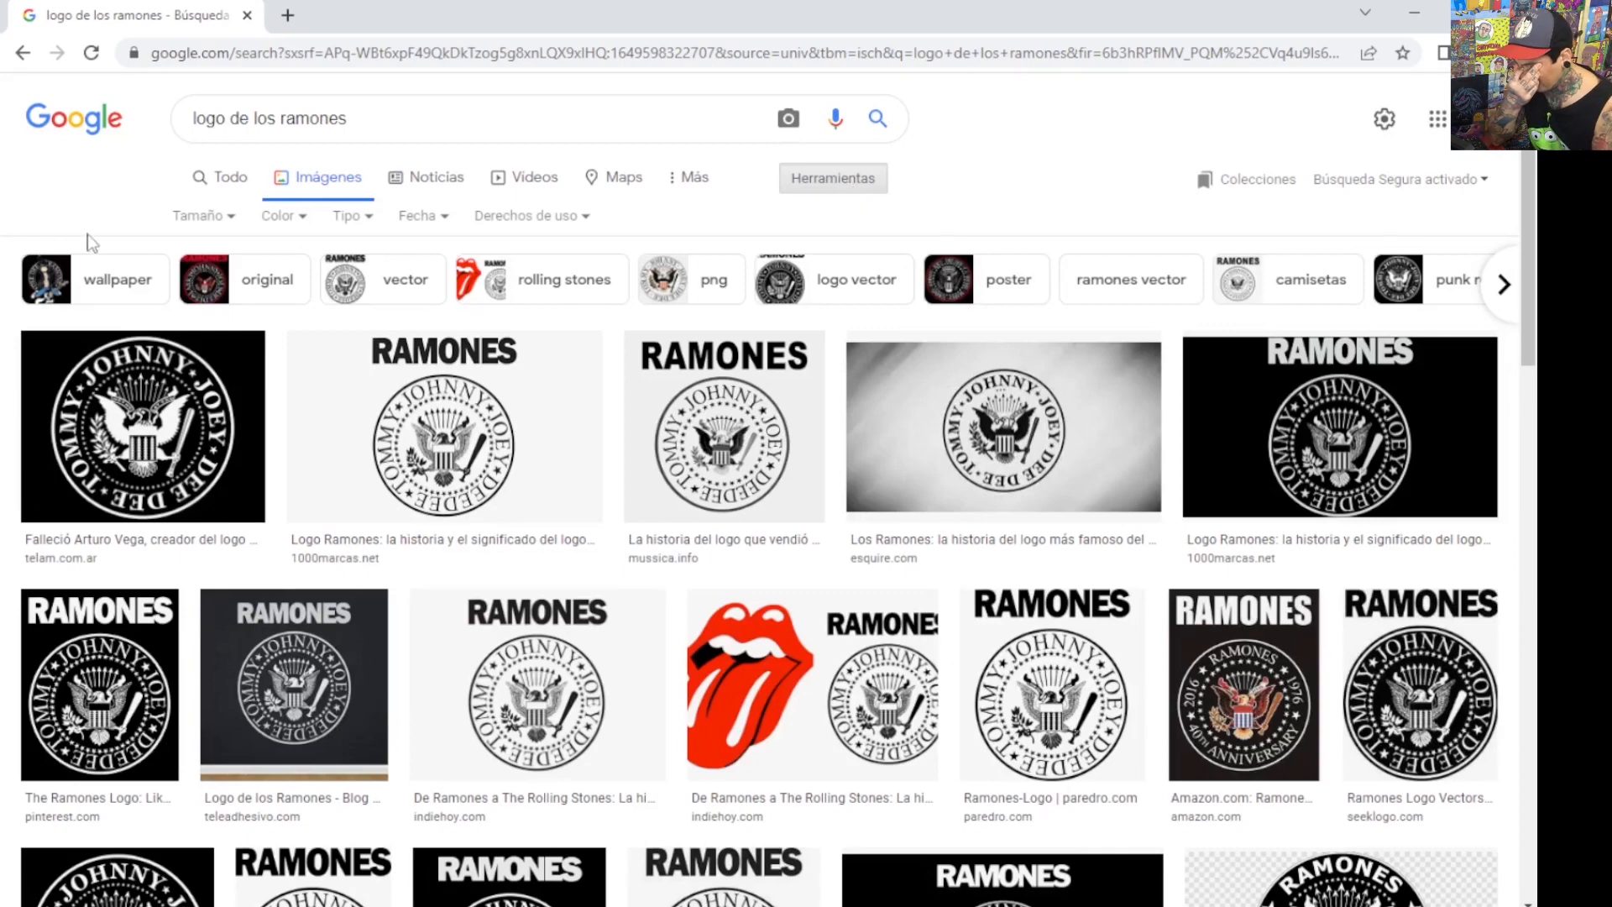
{"action": "left_click", "coordinate": [231, 217]}
{"action": "left_click", "coordinate": [212, 289]}
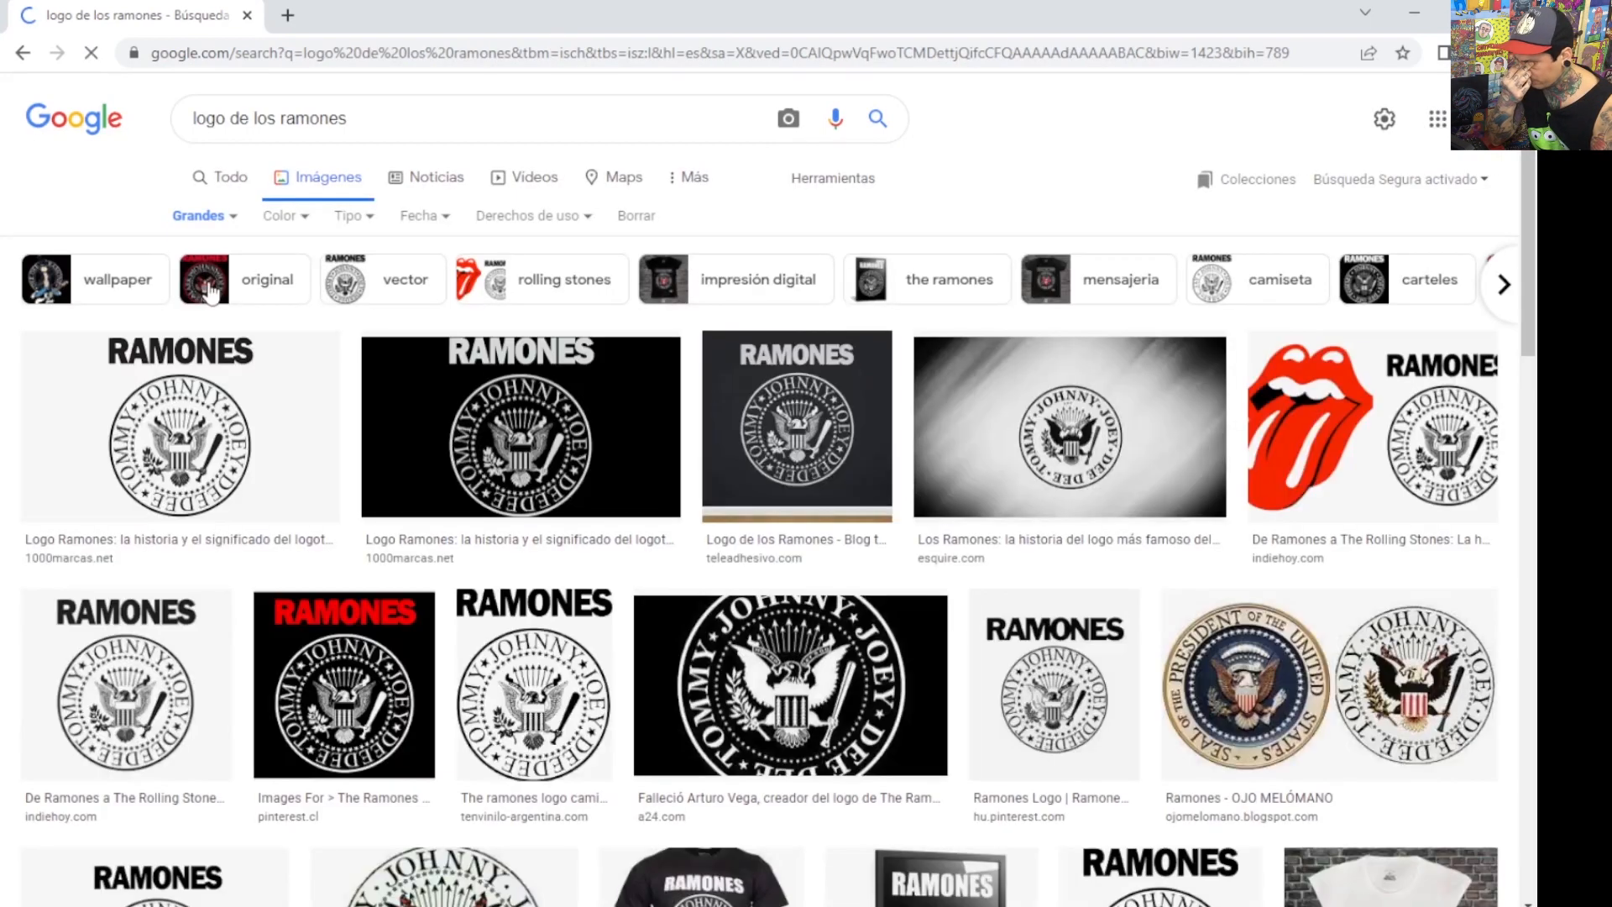
{"action": "left_click", "coordinate": [270, 406]}
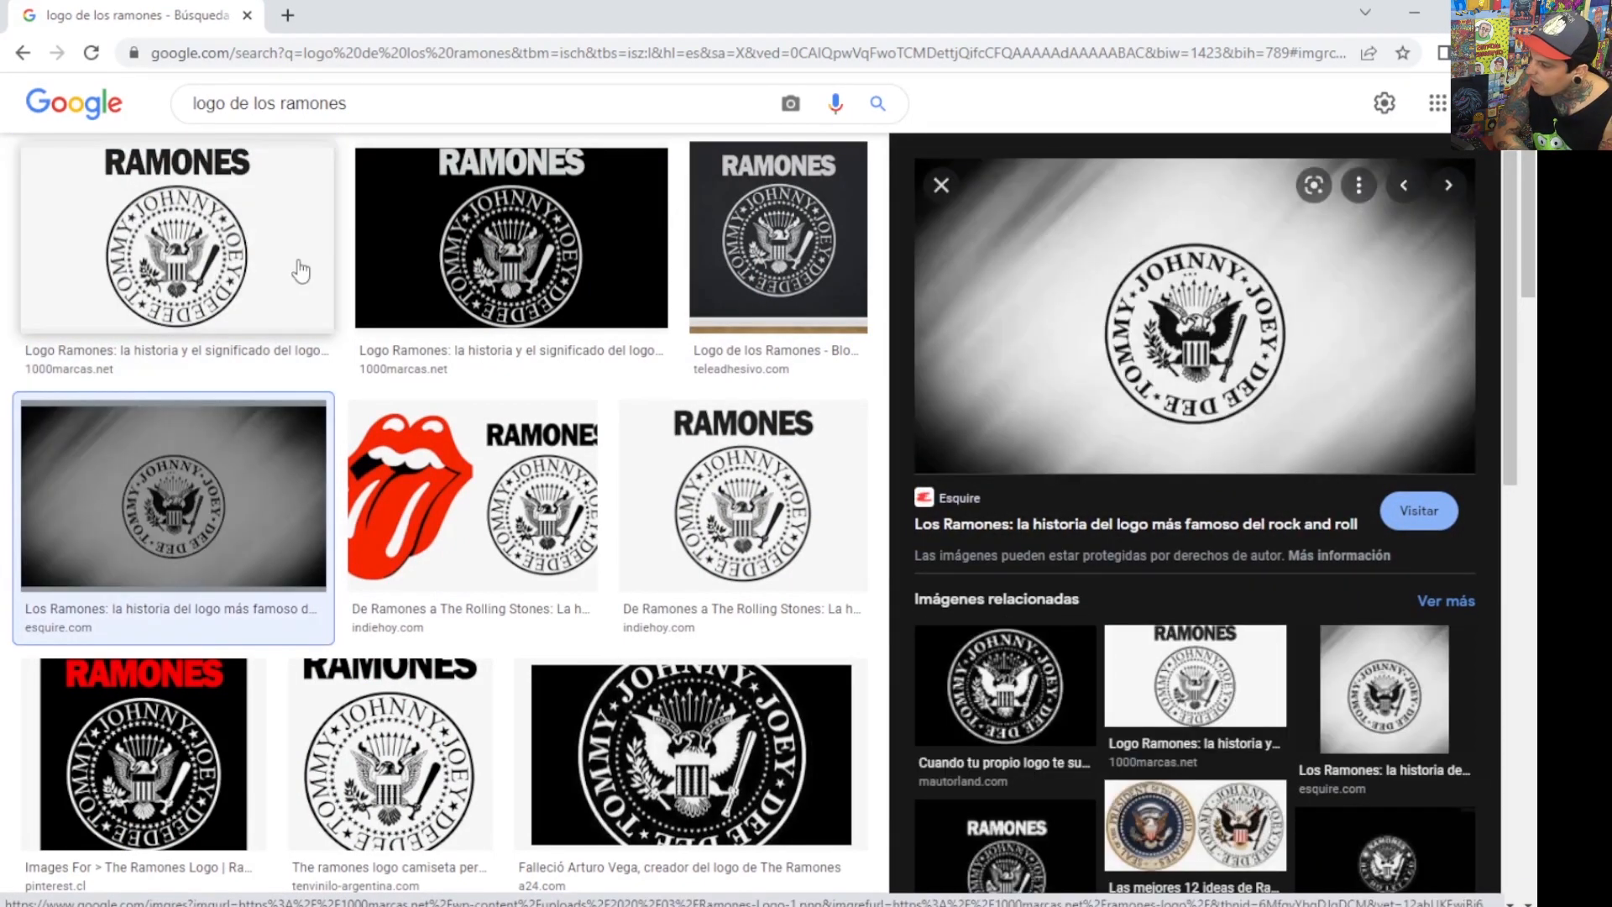
{"action": "left_click", "coordinate": [301, 271]}
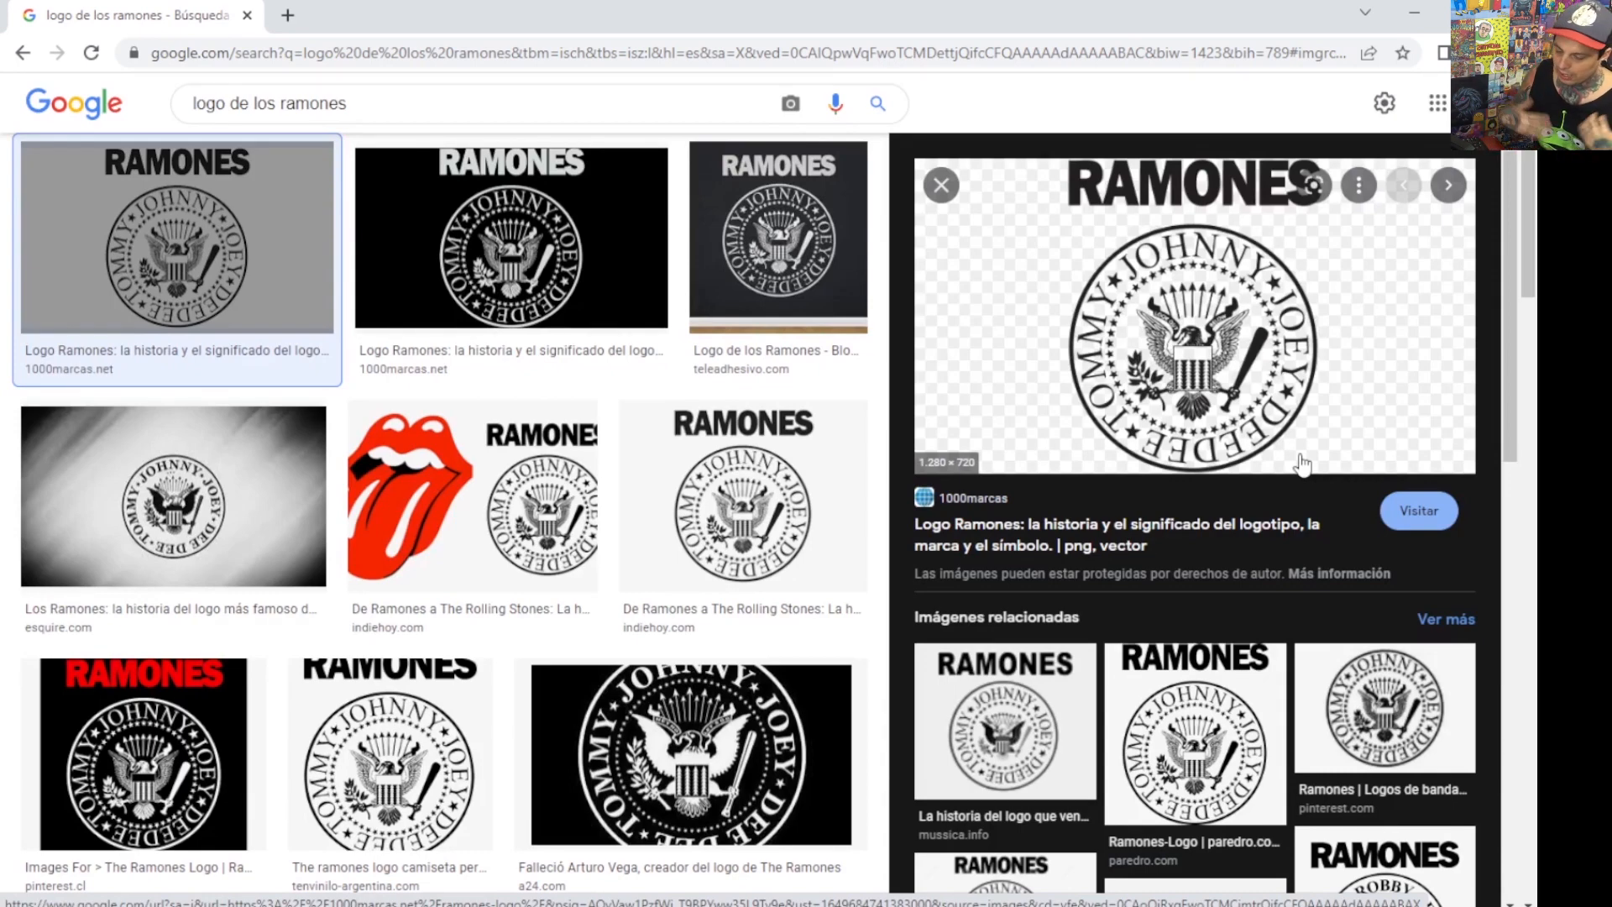
- Save the previewed logo to the Escritorio folder as the PNG image Ramones-Logo-1
{"action": "right_click", "coordinate": [1130, 379]}
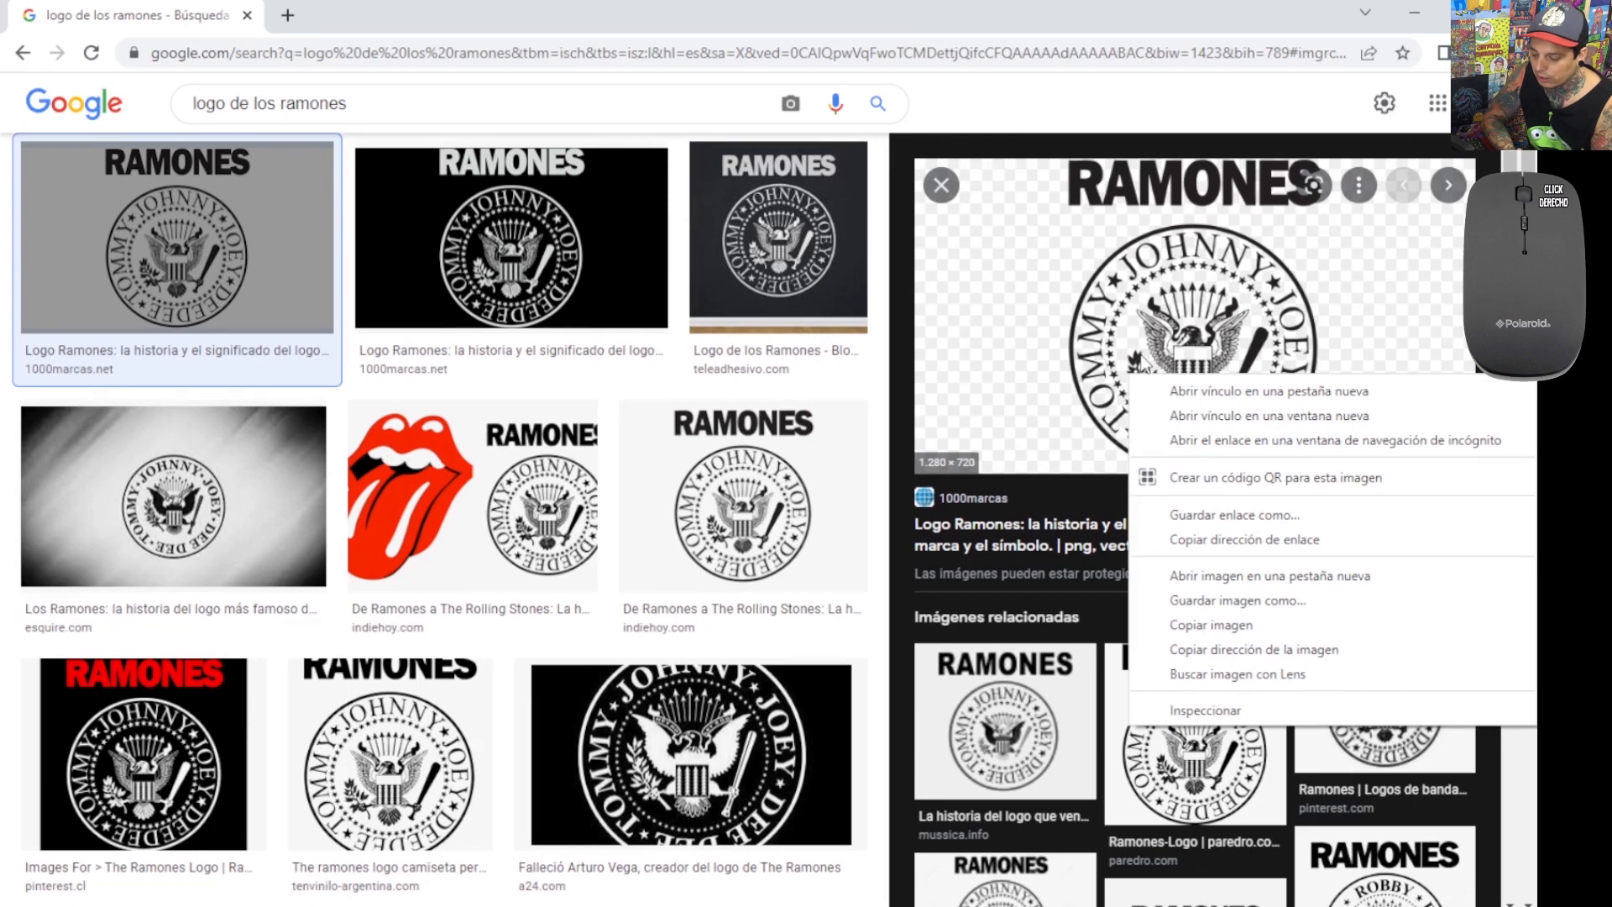
{"action": "left_click", "coordinate": [1175, 599]}
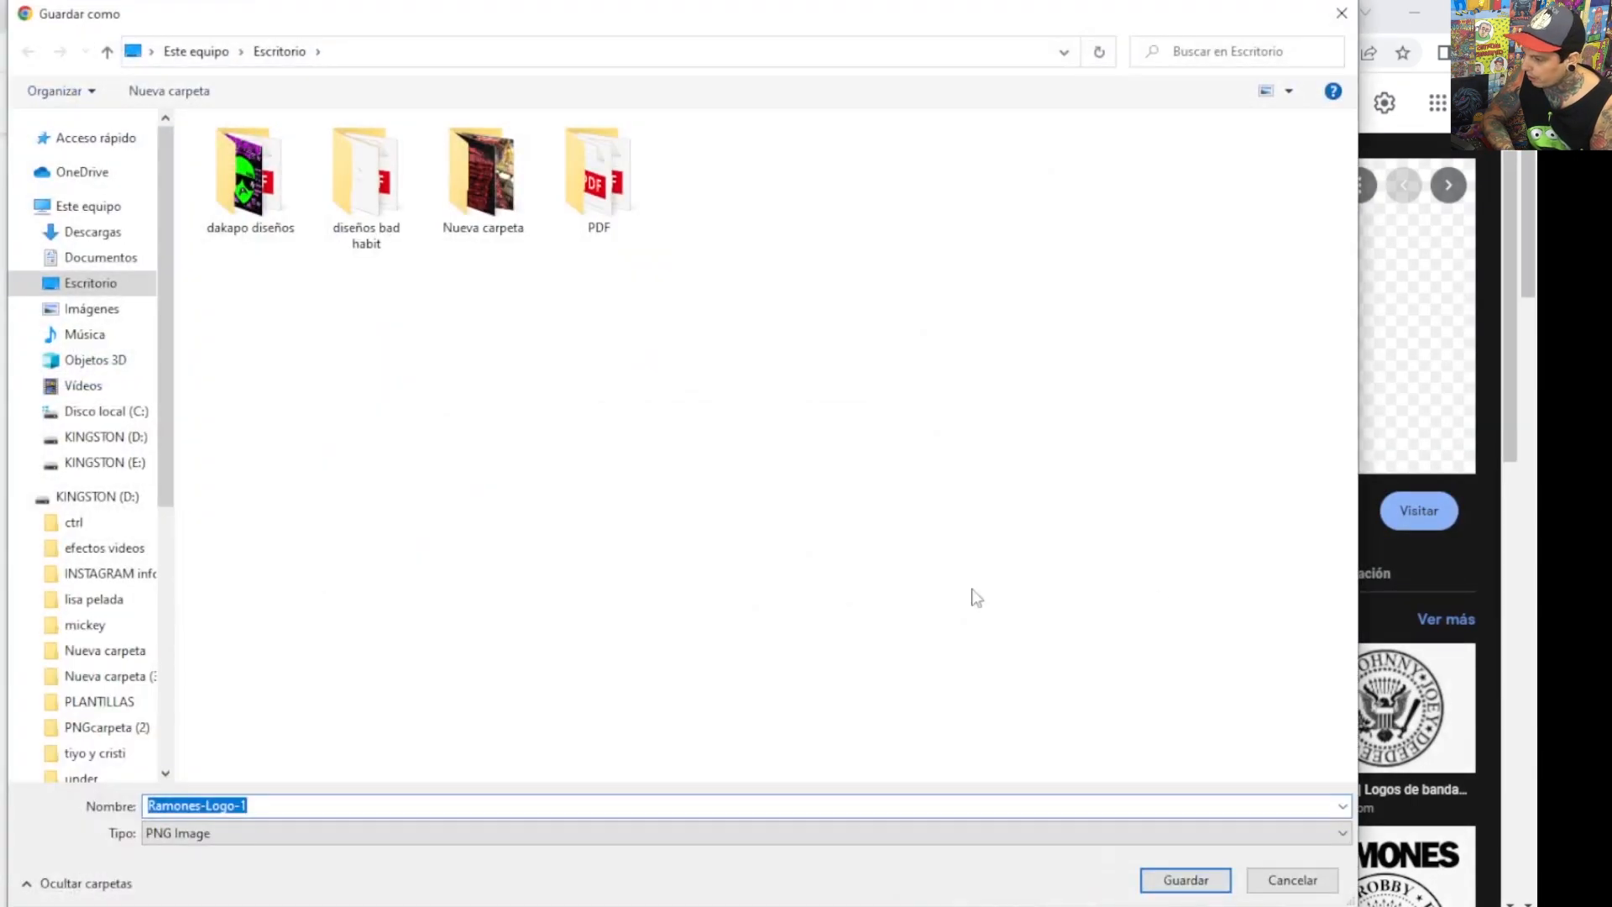
{"action": "left_click", "coordinate": [84, 283]}
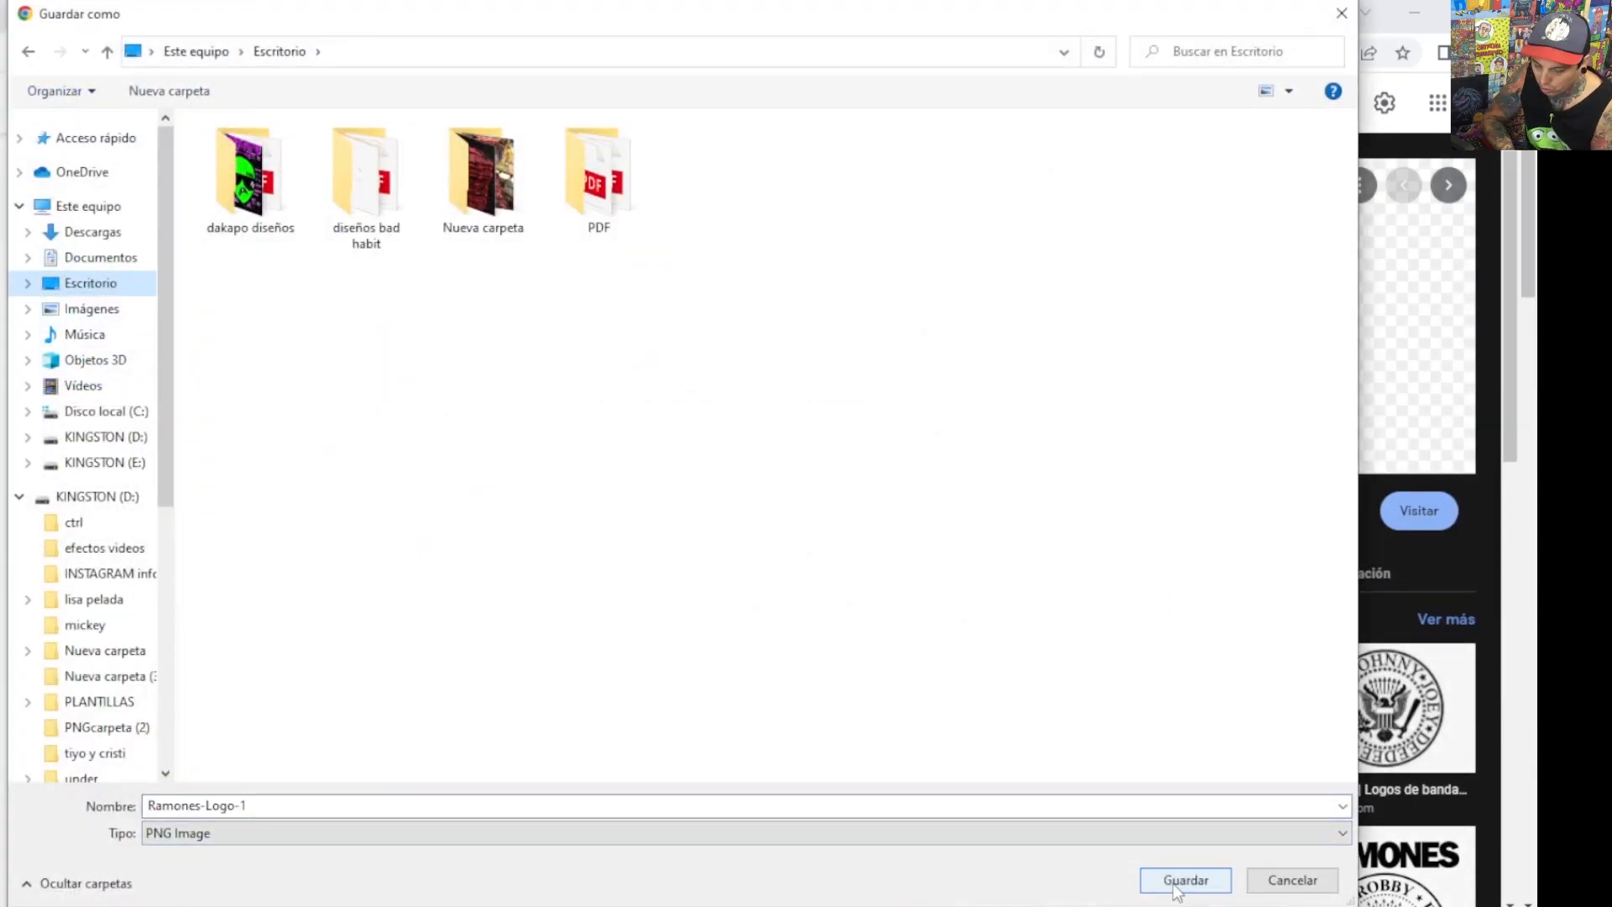
{"action": "left_click", "coordinate": [1175, 881]}
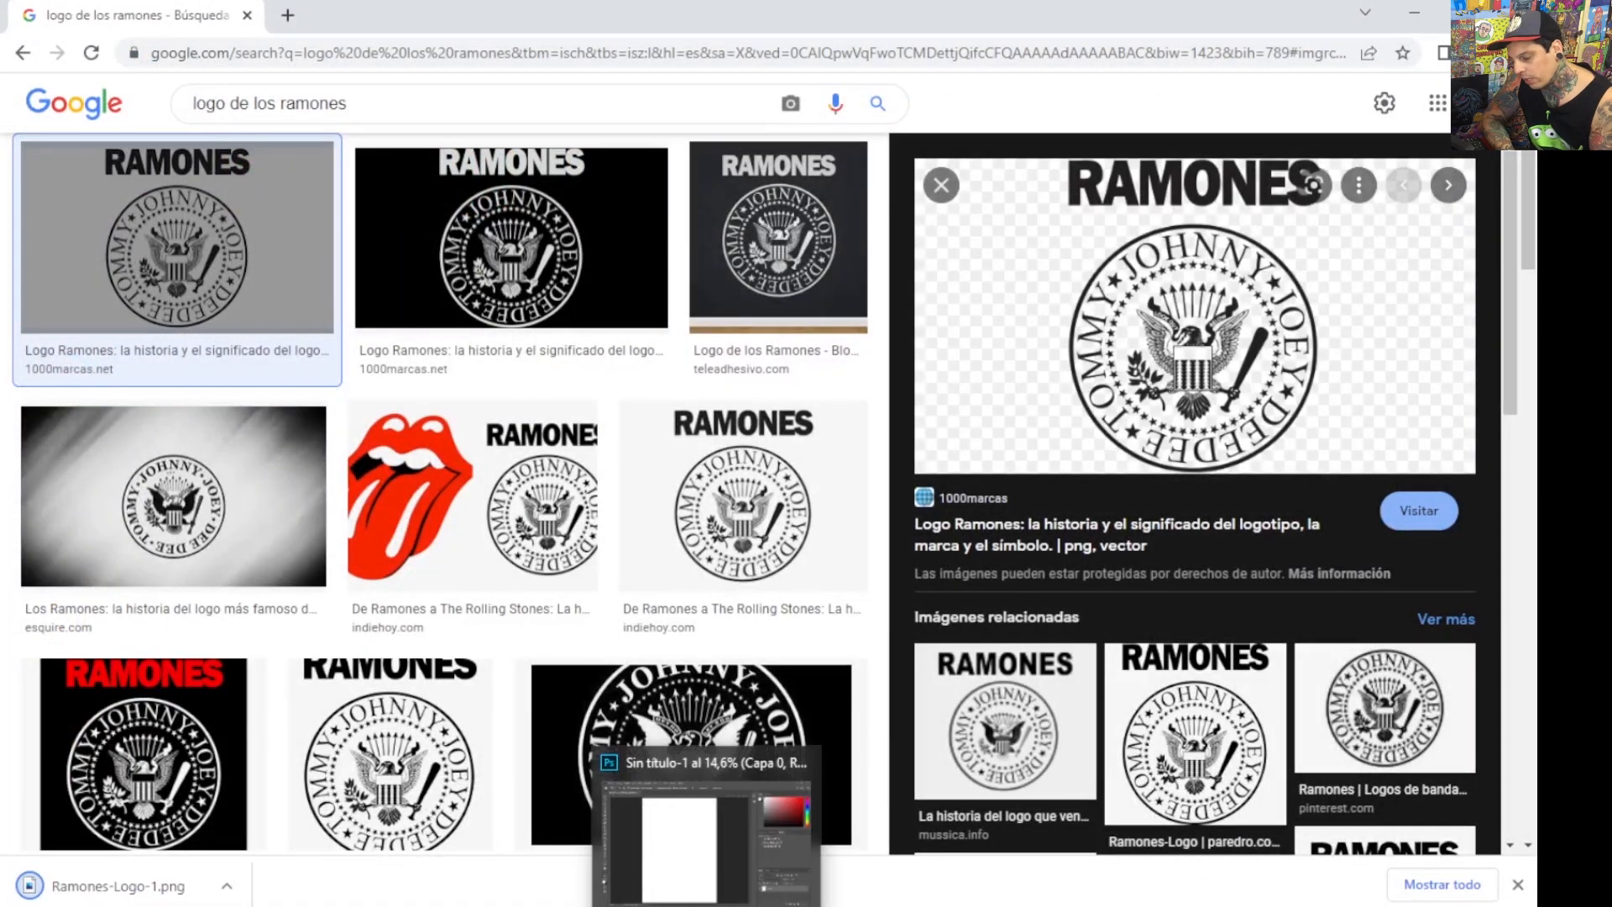
- Switch back to Photoshop and open the Ramones-Logo-1 image from the Escritorio folder
{"action": "left_click", "coordinate": [705, 903]}
{"action": "left_click", "coordinate": [63, 10]}
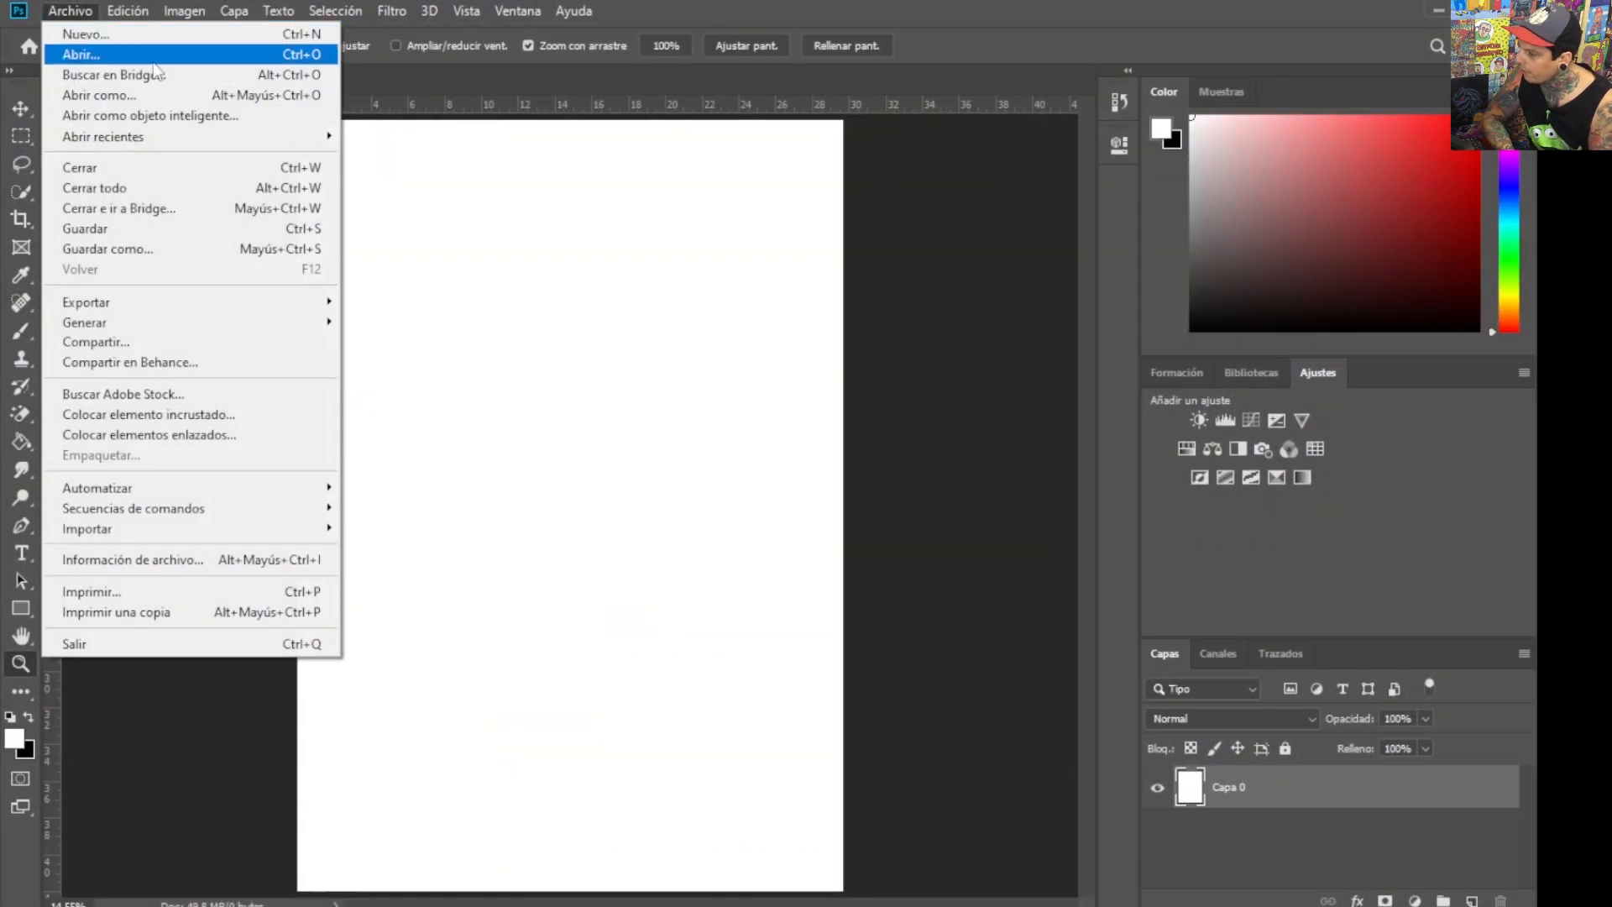
{"action": "left_click", "coordinate": [90, 50]}
{"action": "left_click", "coordinate": [1094, 382]}
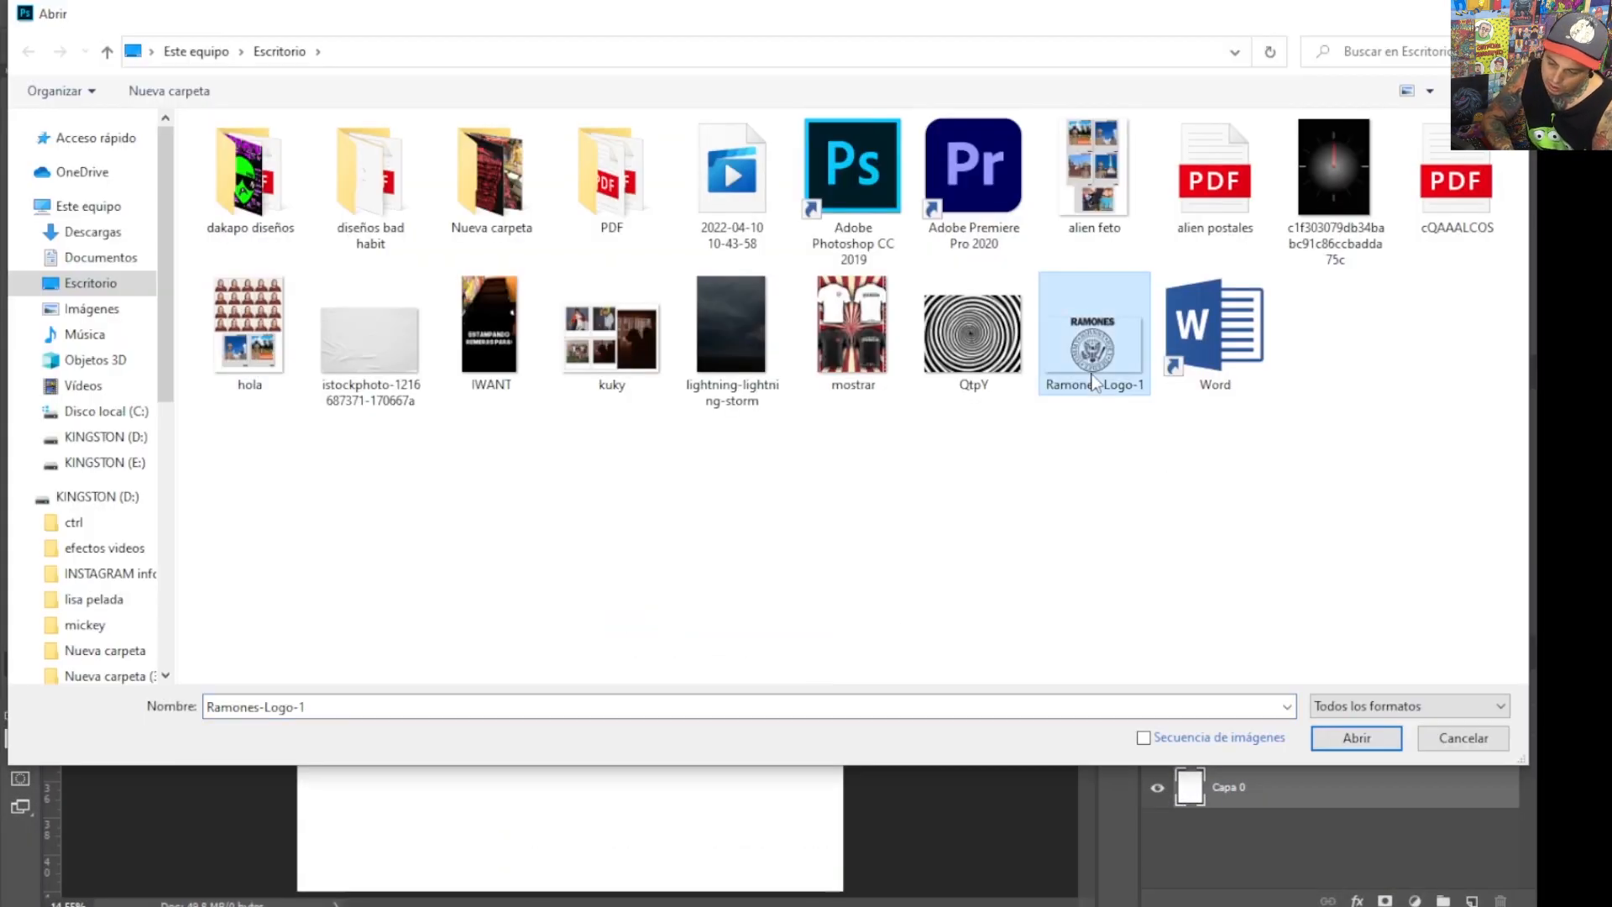
{"action": "left_click", "coordinate": [1352, 737]}
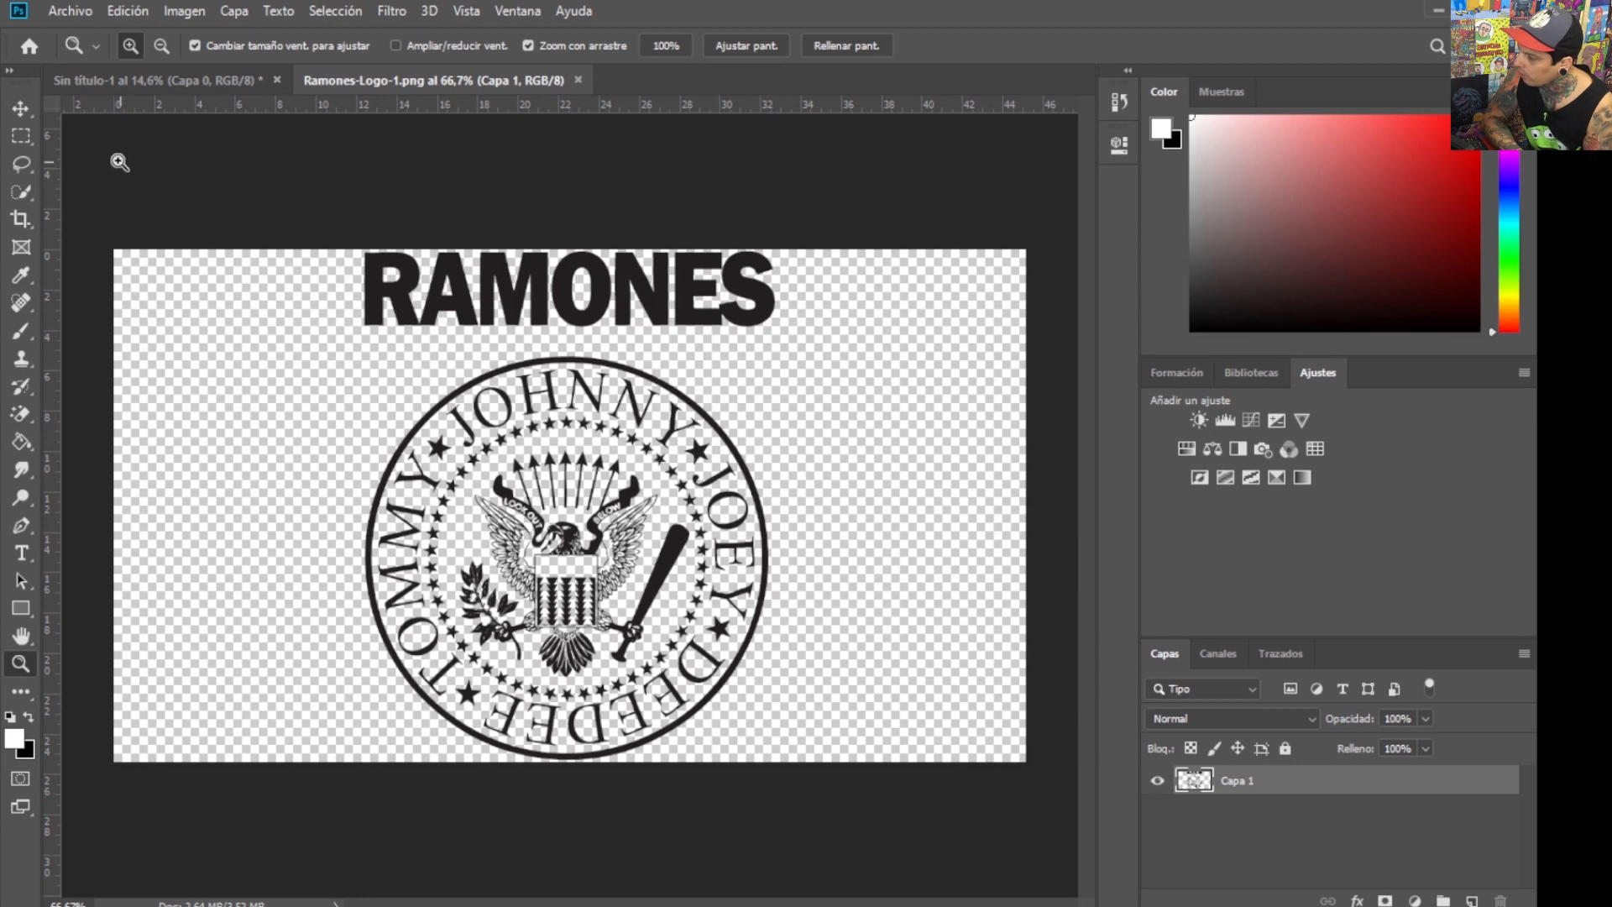
- Bring the Ramones logo into the Sin título-1 document as a new layer with the Move tool
{"action": "left_click", "coordinate": [23, 108]}
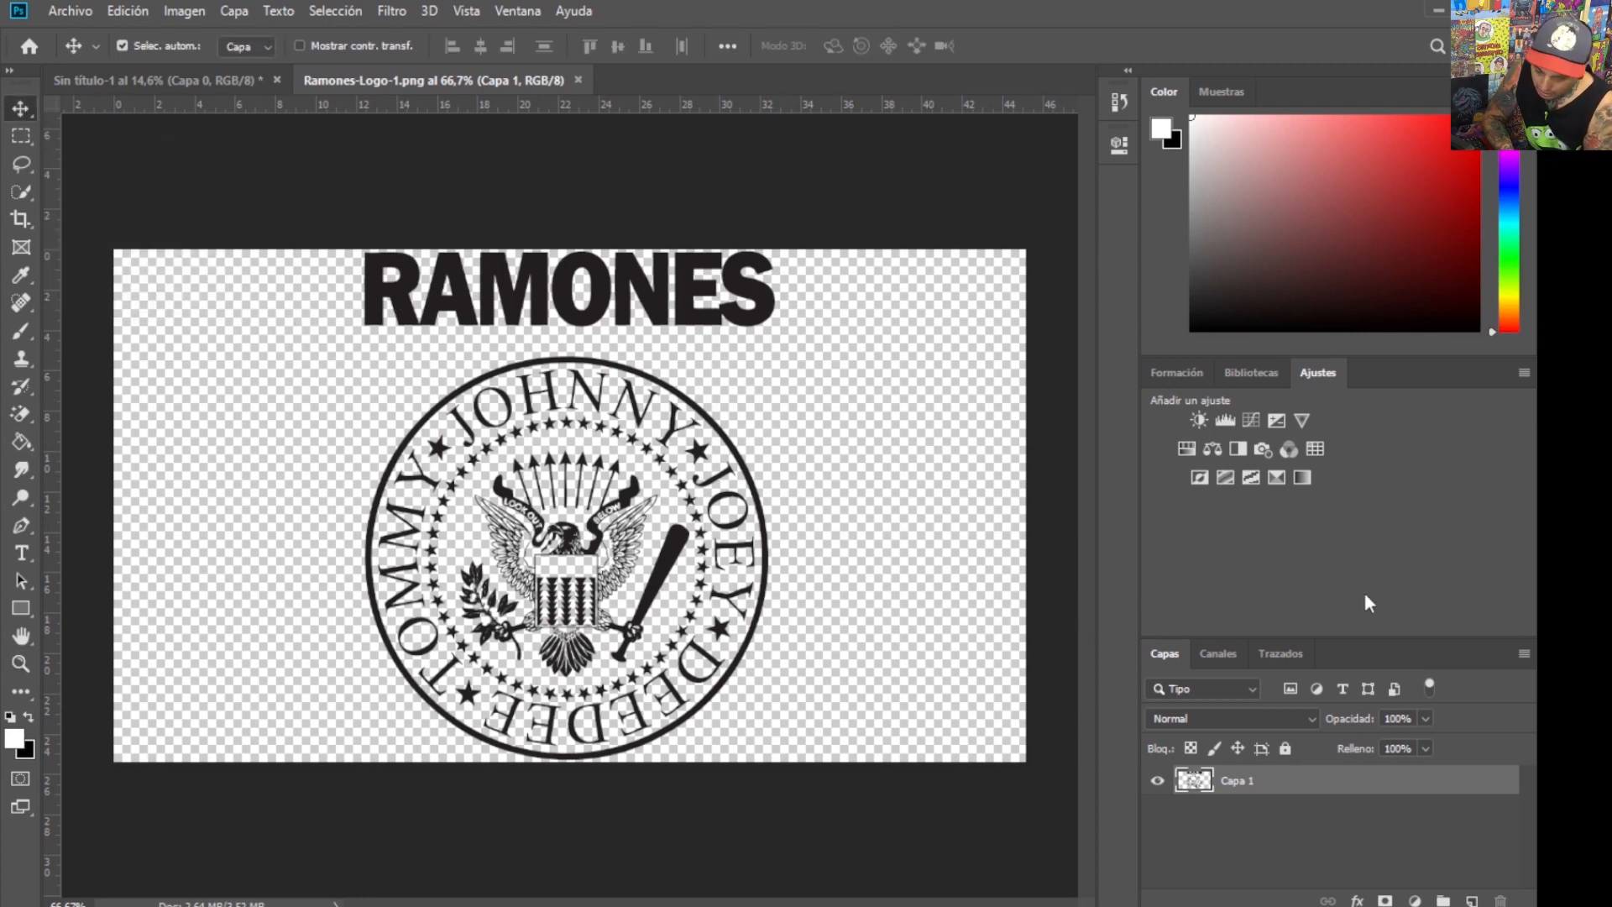
{"action": "left_click_drag", "start_coordinate": [668, 303], "coordinate": [507, 311]}
{"action": "key", "text": "ctrl"}
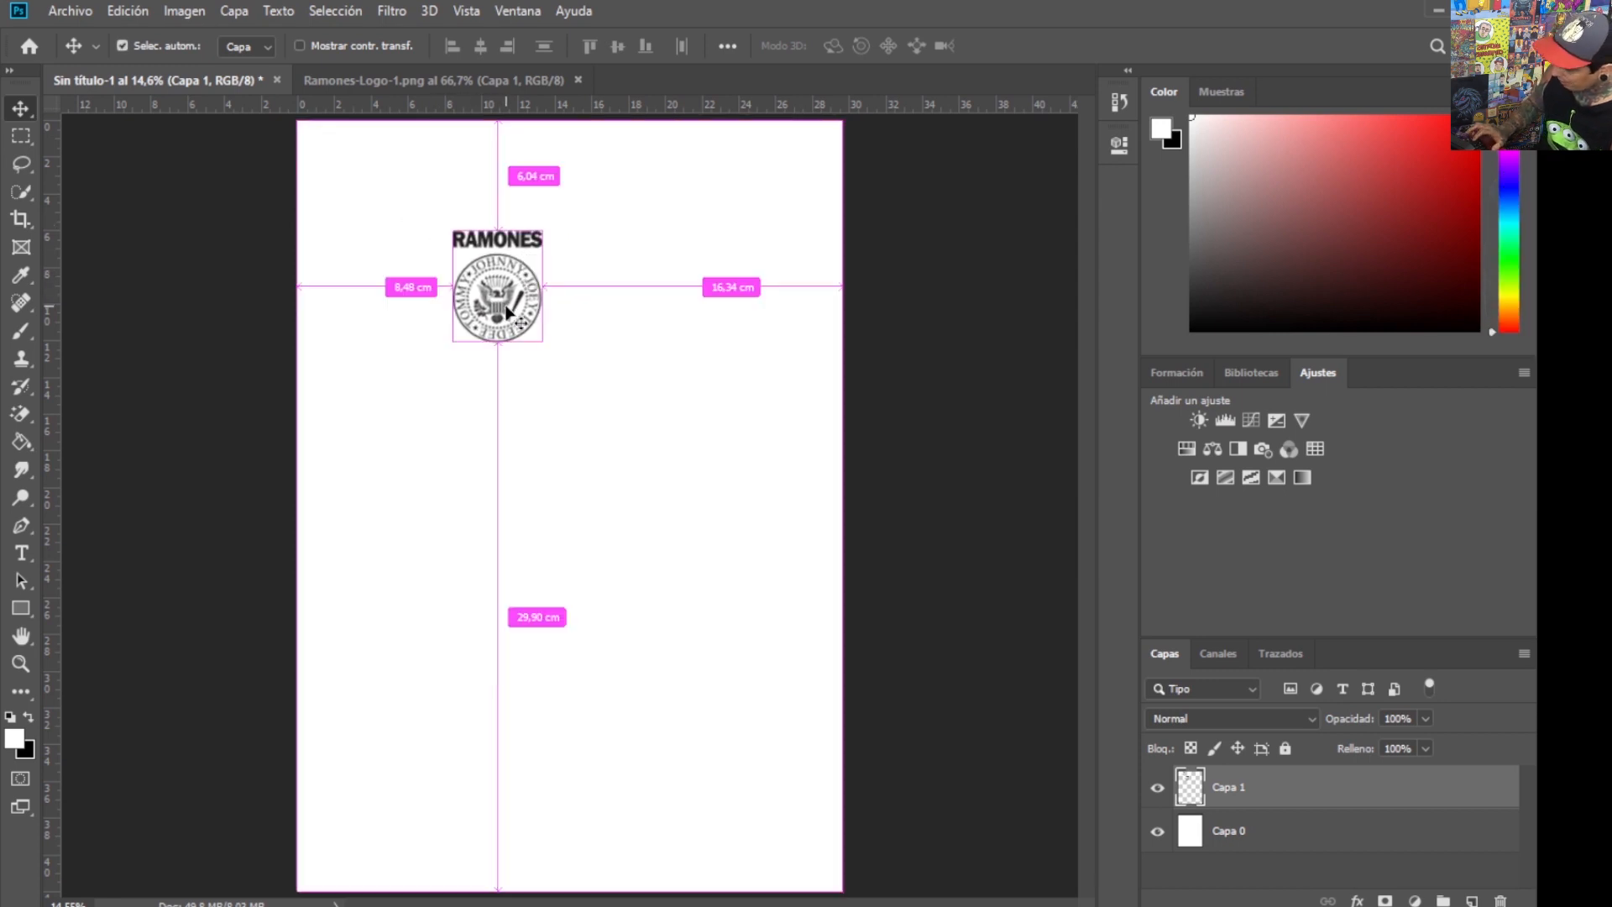
- Enlarge the logo proportionally with Free Transform and position it to span nearly the full page width
{"action": "key", "text": "ctrl+t"}
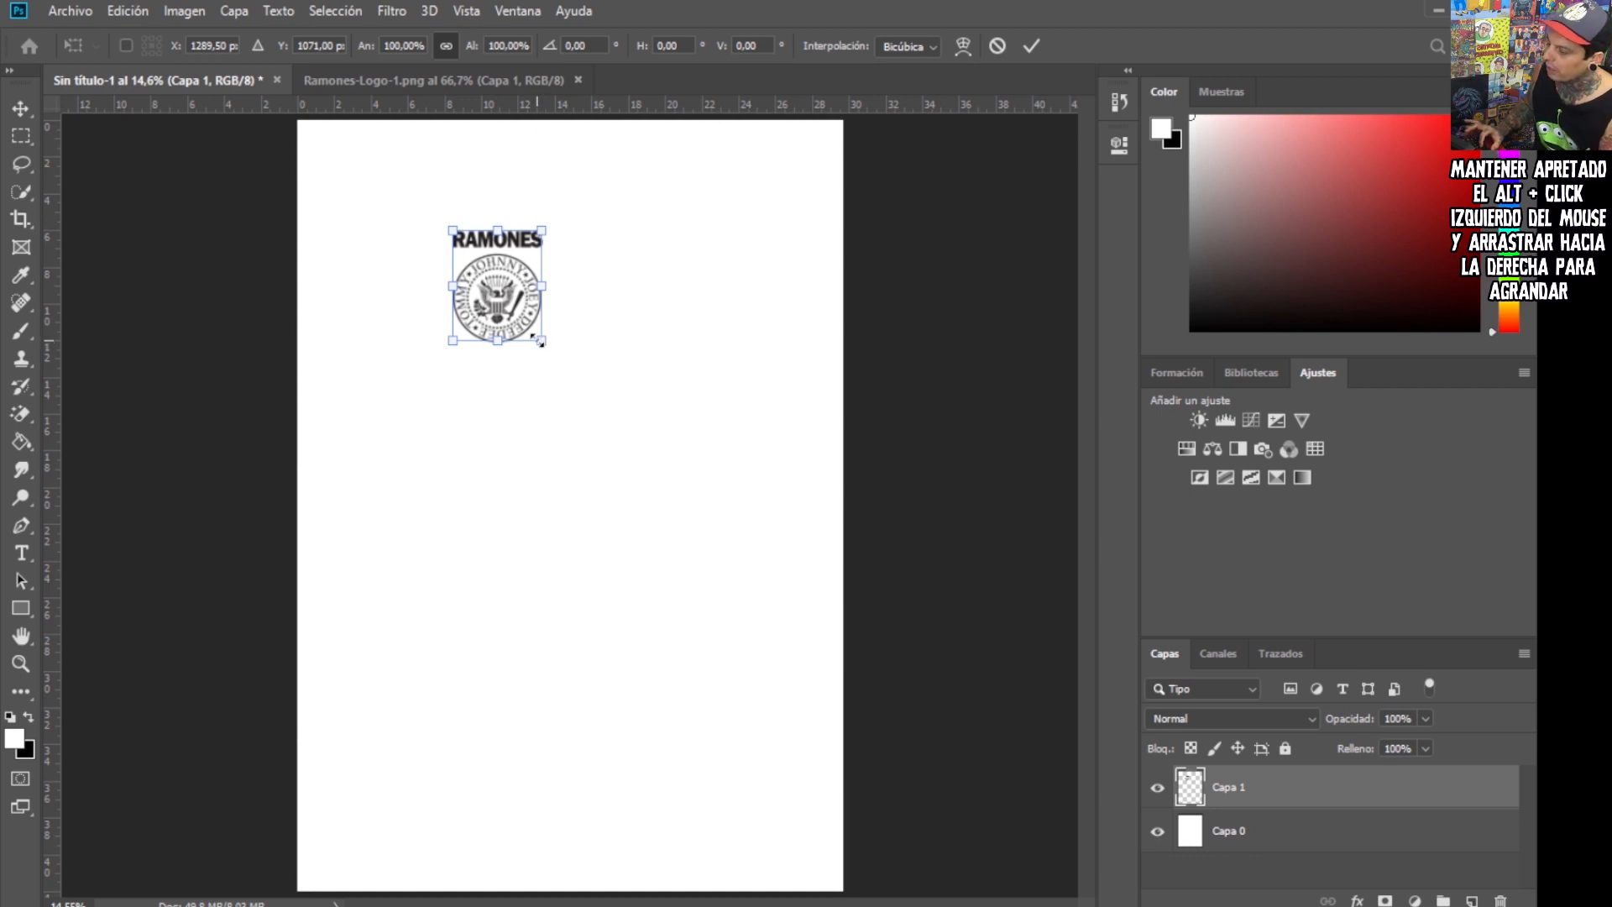
{"action": "left_click_drag", "start_coordinate": [538, 340], "coordinate": [665, 475]}
{"action": "left_click_drag", "start_coordinate": [578, 370], "coordinate": [640, 534]}
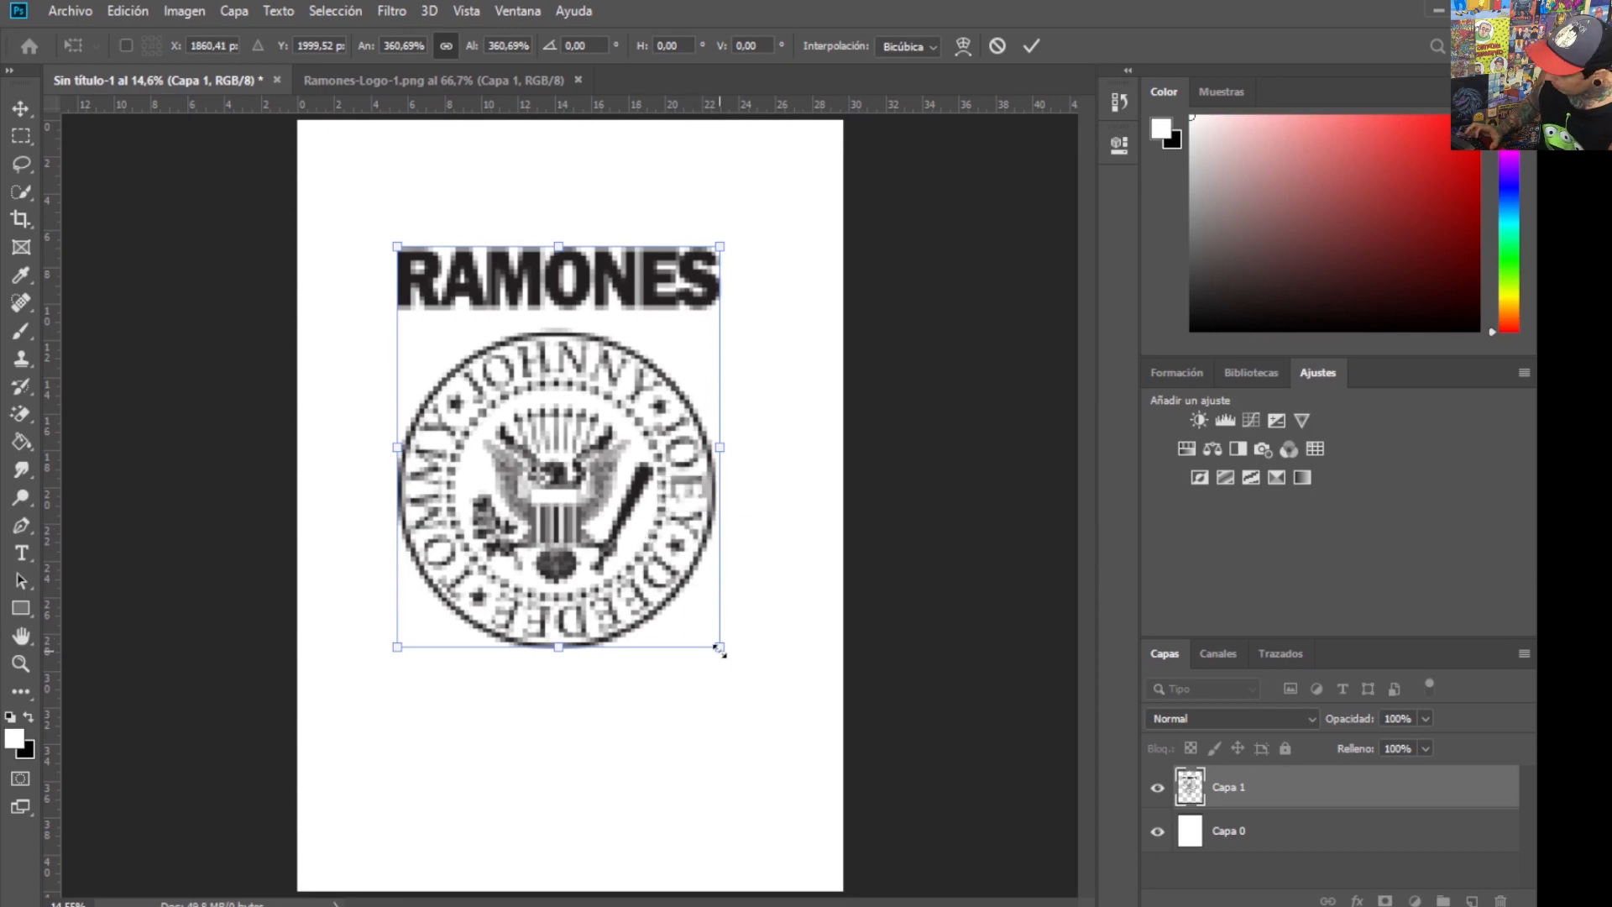
{"action": "left_click_drag", "start_coordinate": [719, 647], "coordinate": [777, 688]}
{"action": "key", "text": "Return"}
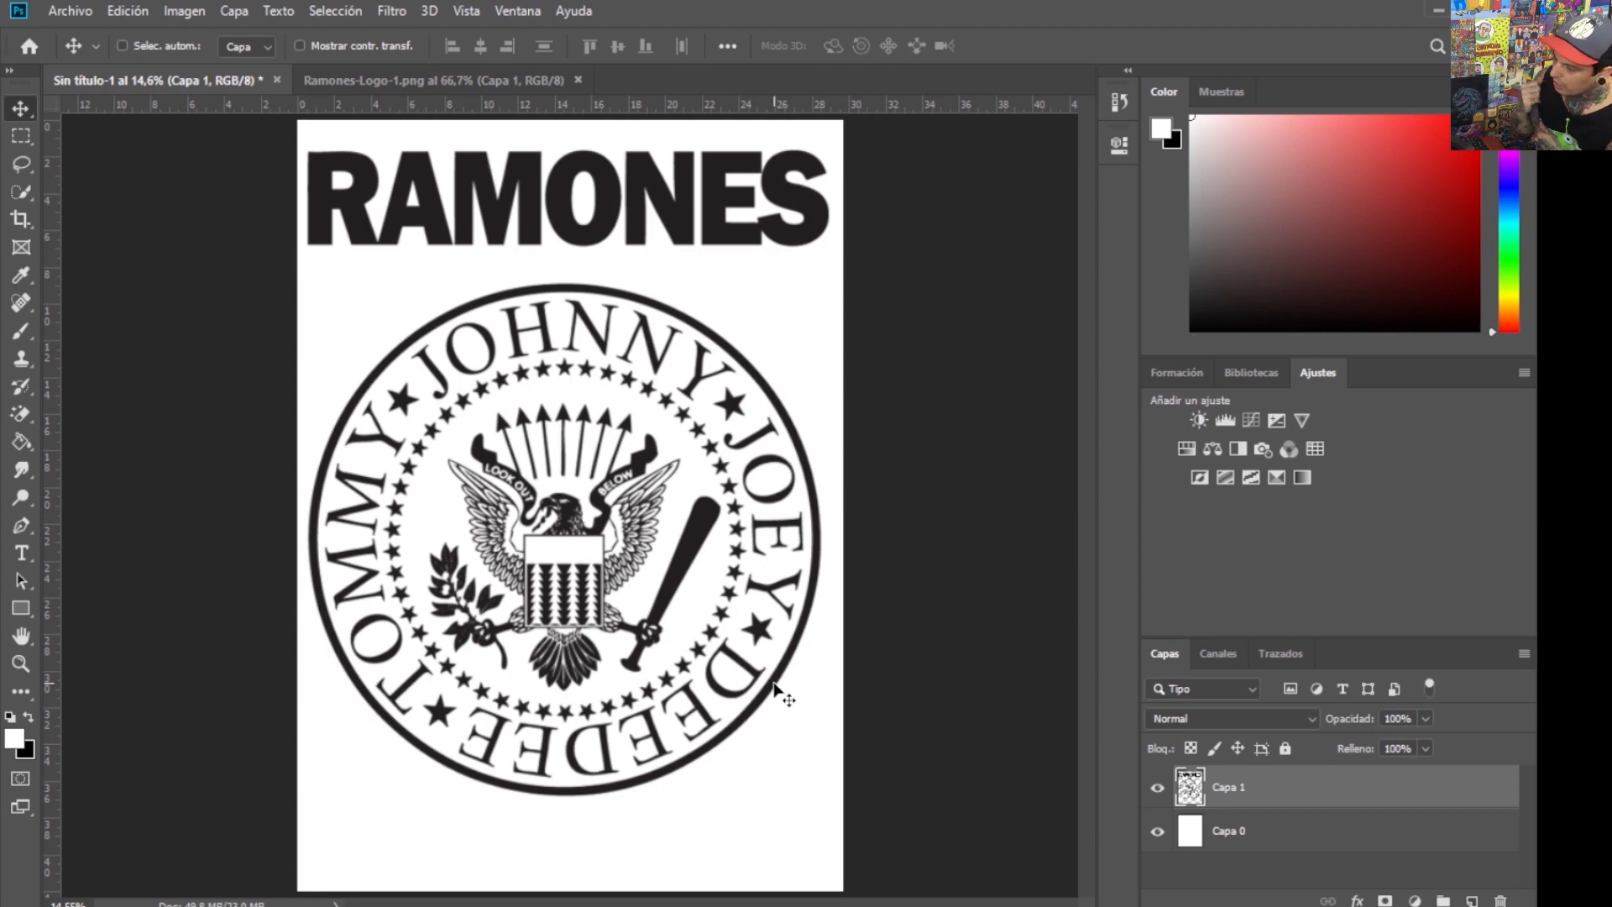
- Check the enlarged logo at closer range and shift it slightly toward the lower right of the page
{"action": "key", "text": "z"}
{"action": "left_click_drag", "start_coordinate": [315, 557], "coordinate": [332, 557]}
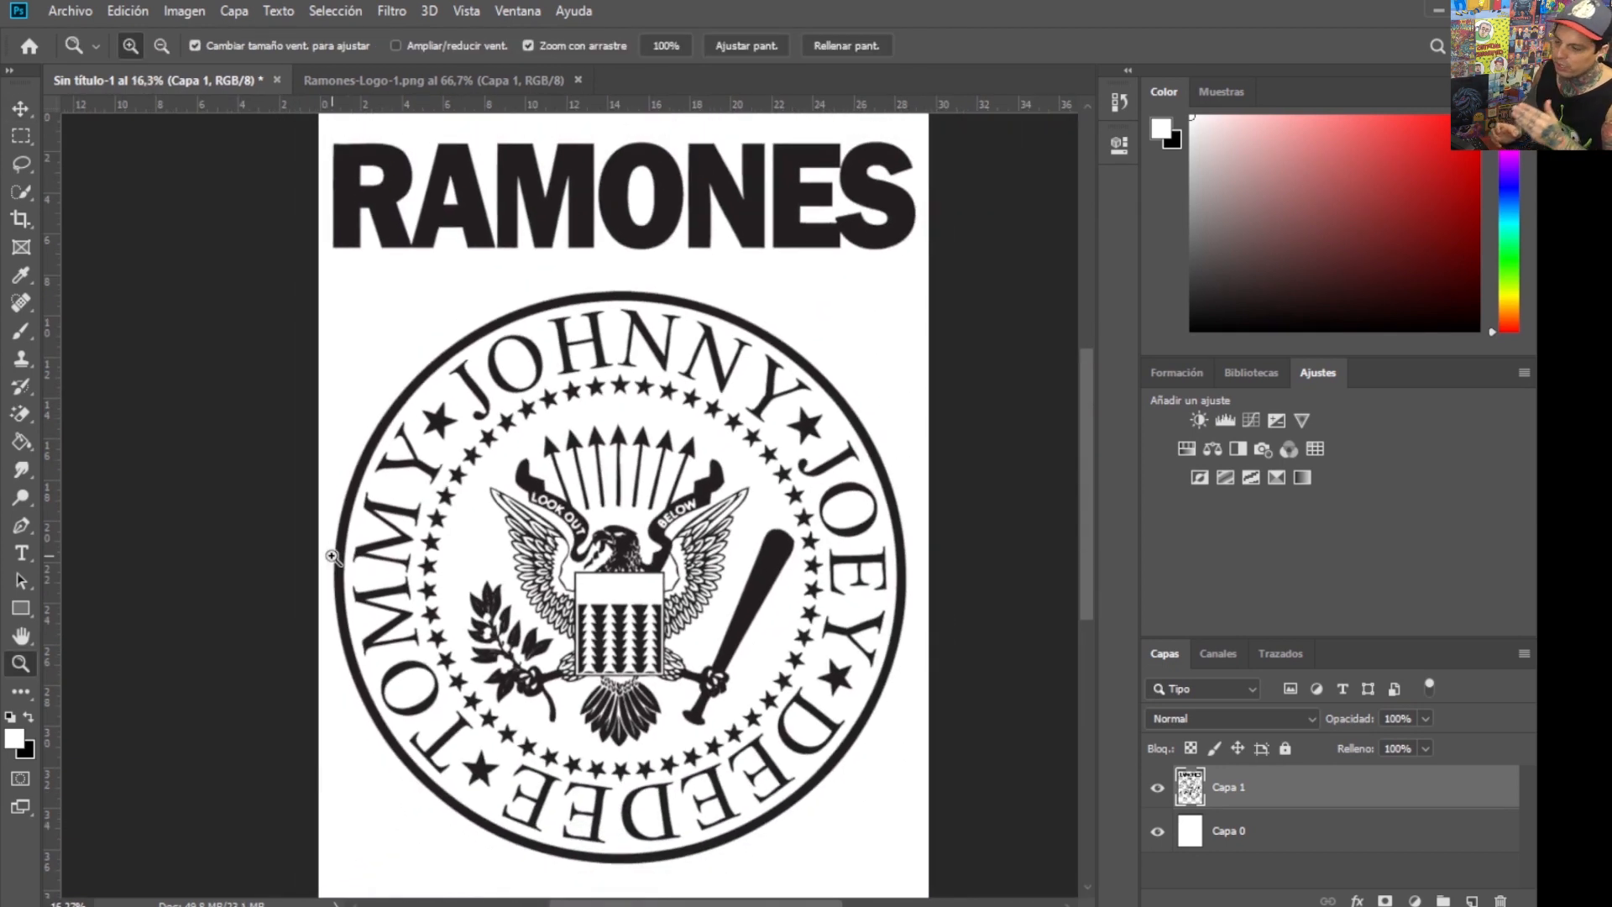
{"action": "key", "text": "ctrl+0"}
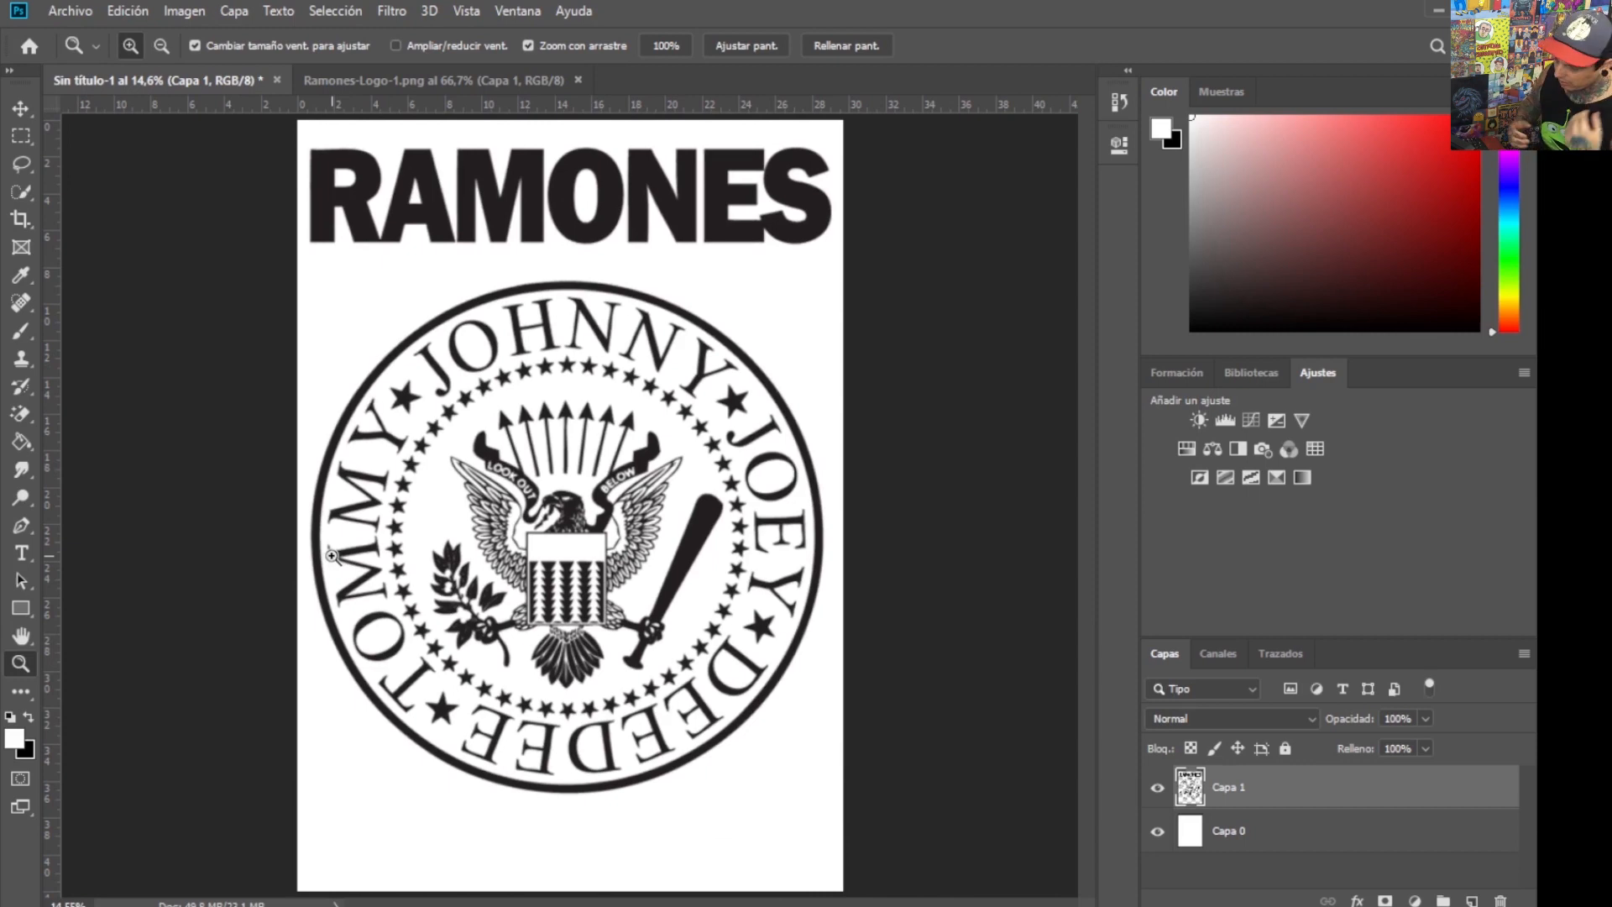
{"action": "key", "text": "v"}
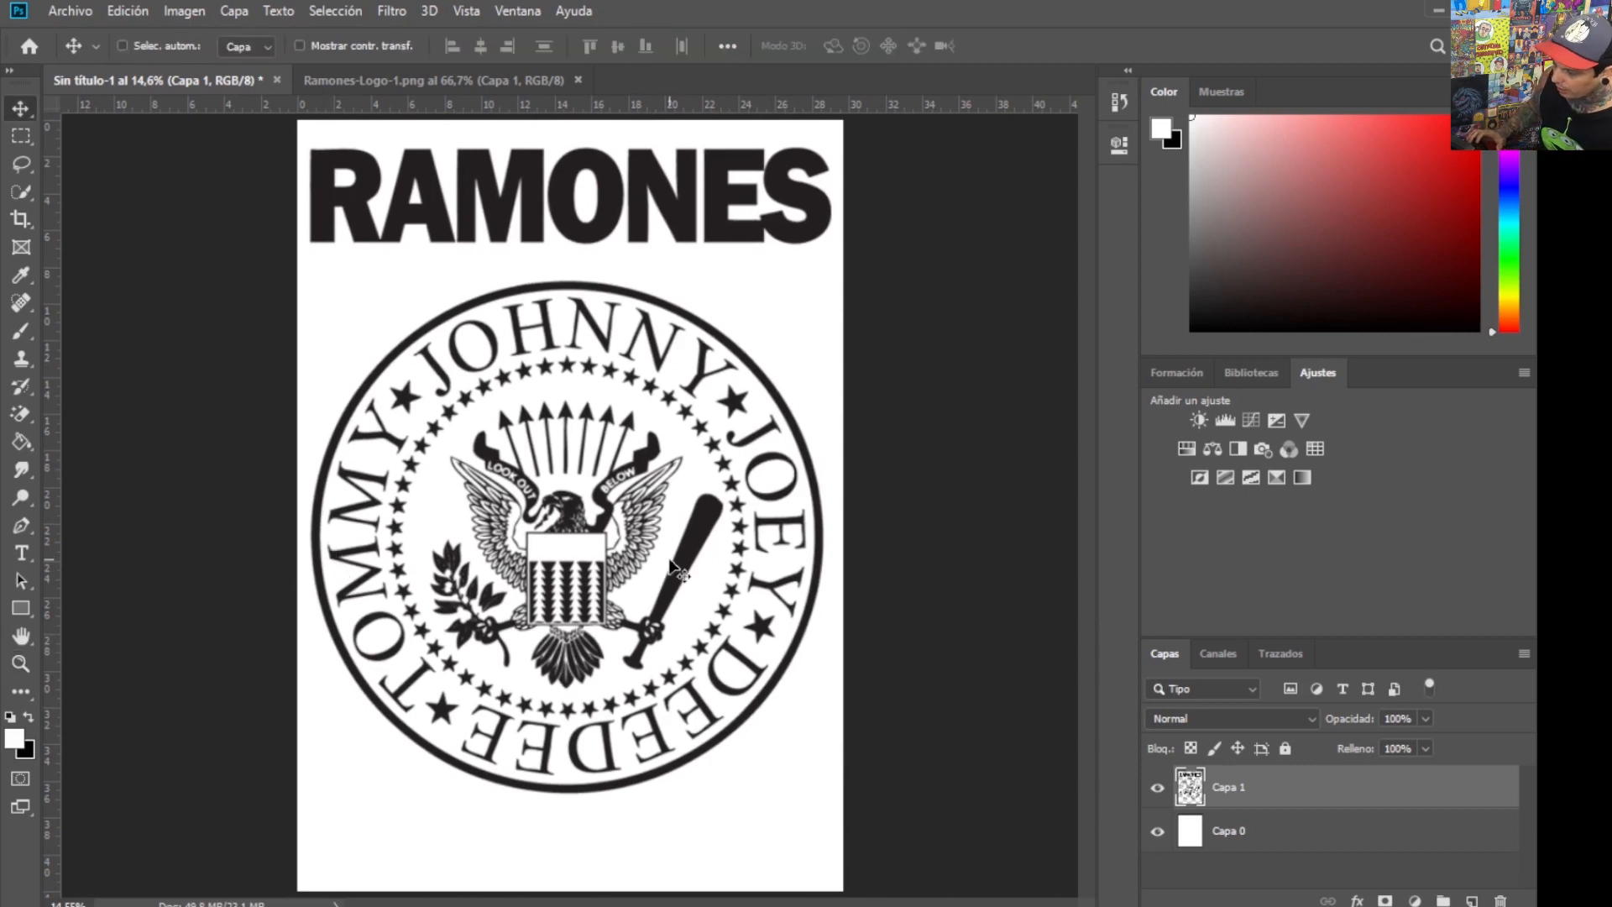
{"action": "left_click_drag", "start_coordinate": [687, 558], "coordinate": [692, 568]}
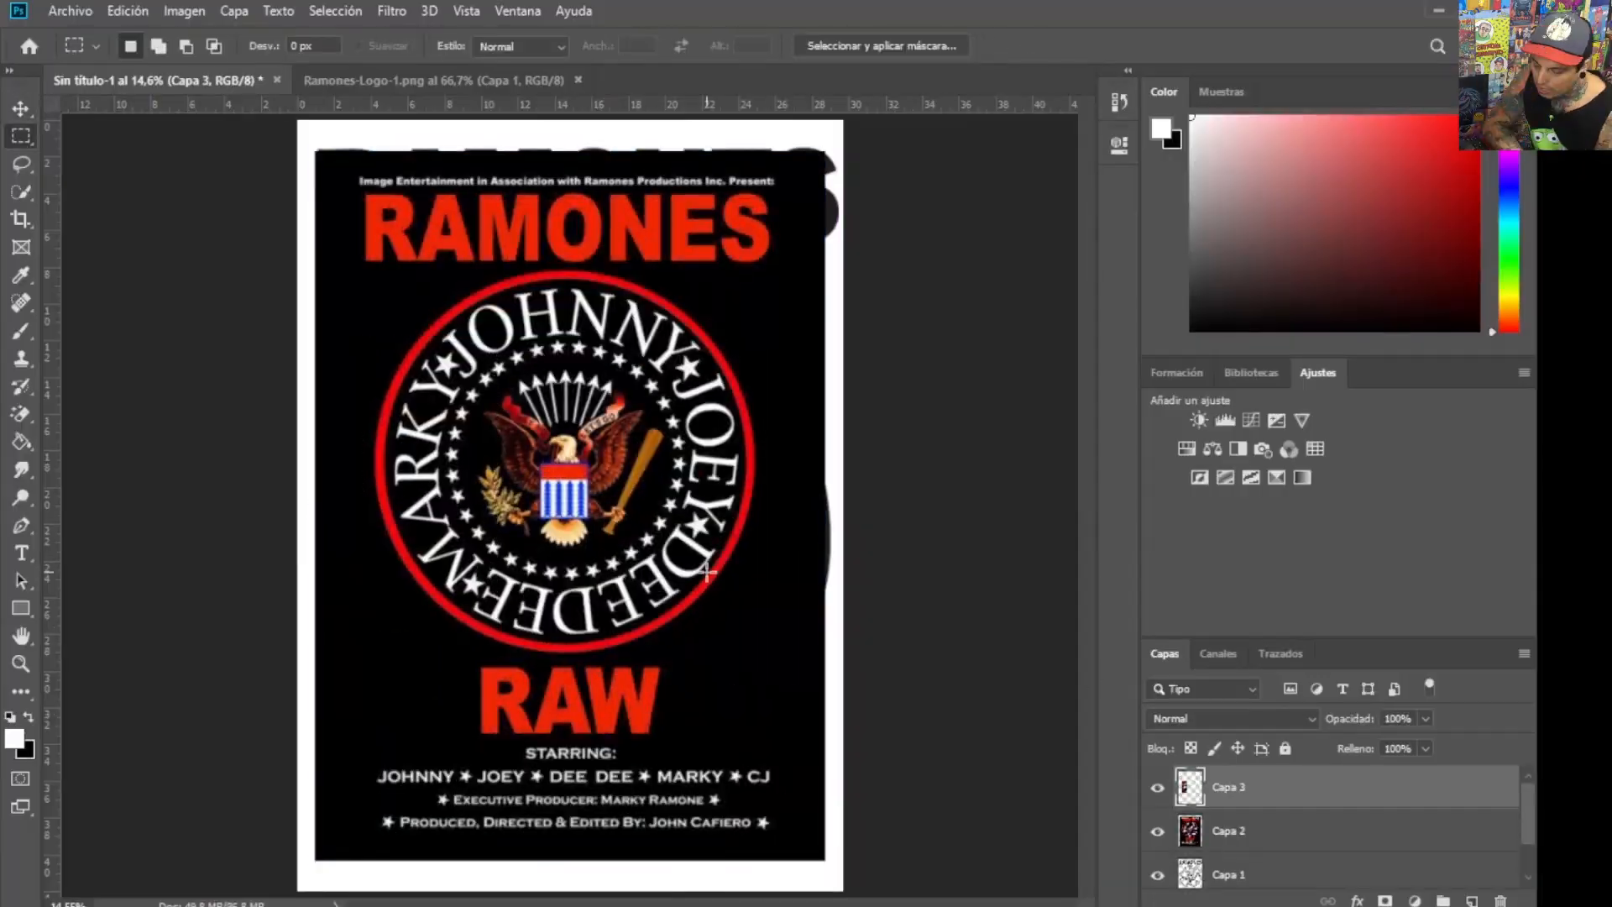
- Delete the full poster layer Capa 2 and apply a Threshold of 83 to the poster cutout on Capa 3
{"action": "left_click", "coordinate": [1157, 830]}
{"action": "key", "text": "Delete"}
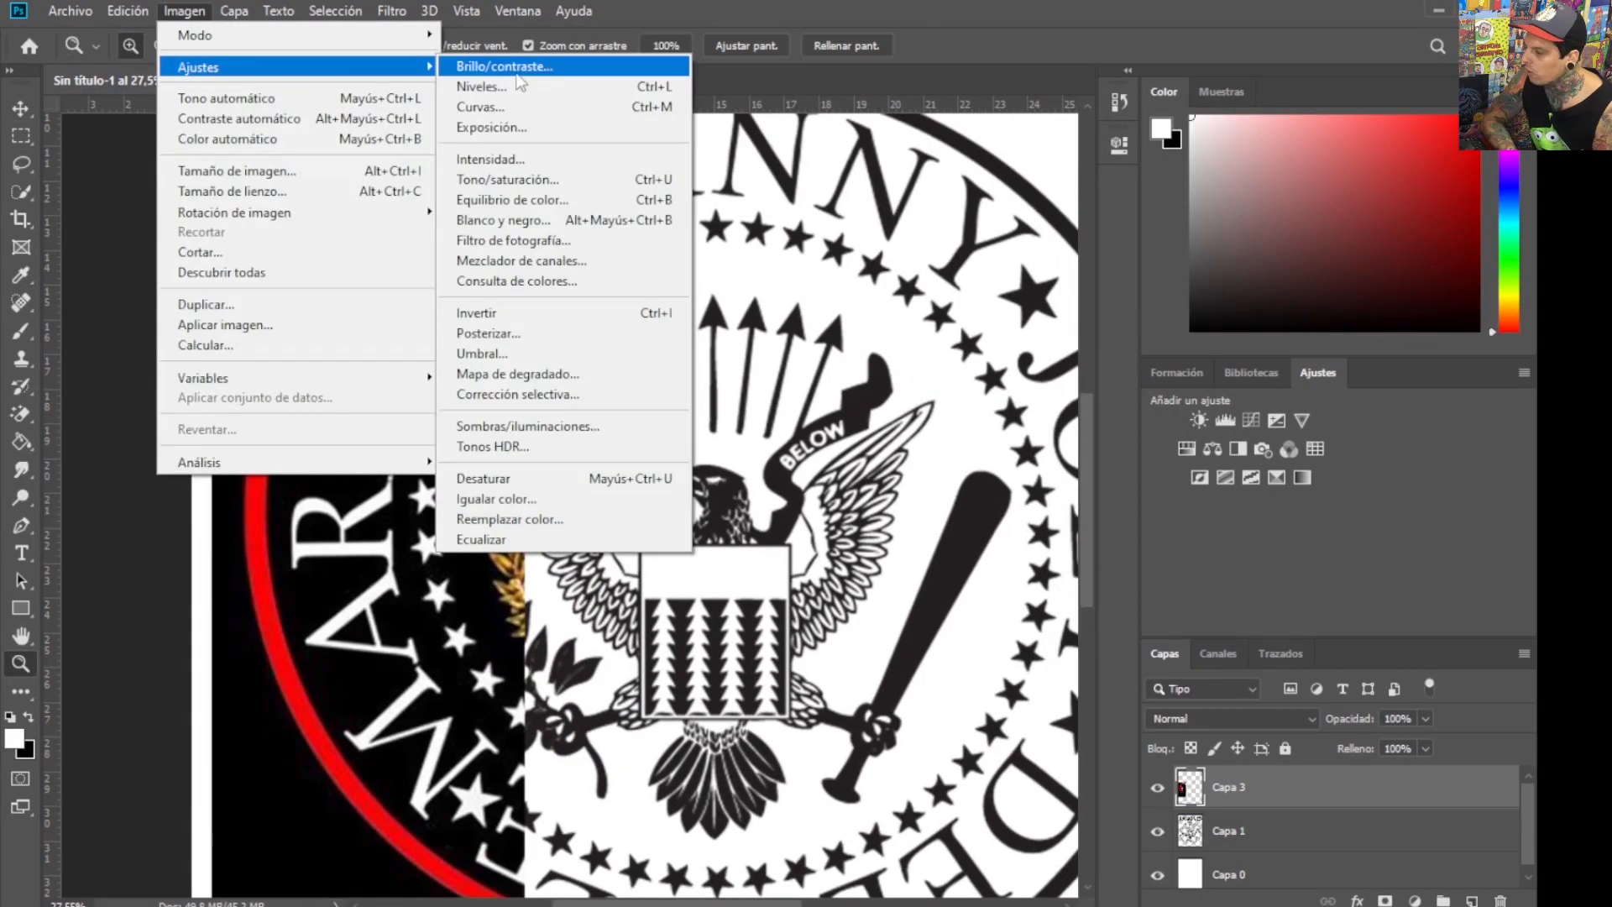
{"action": "left_click", "coordinate": [720, 65]}
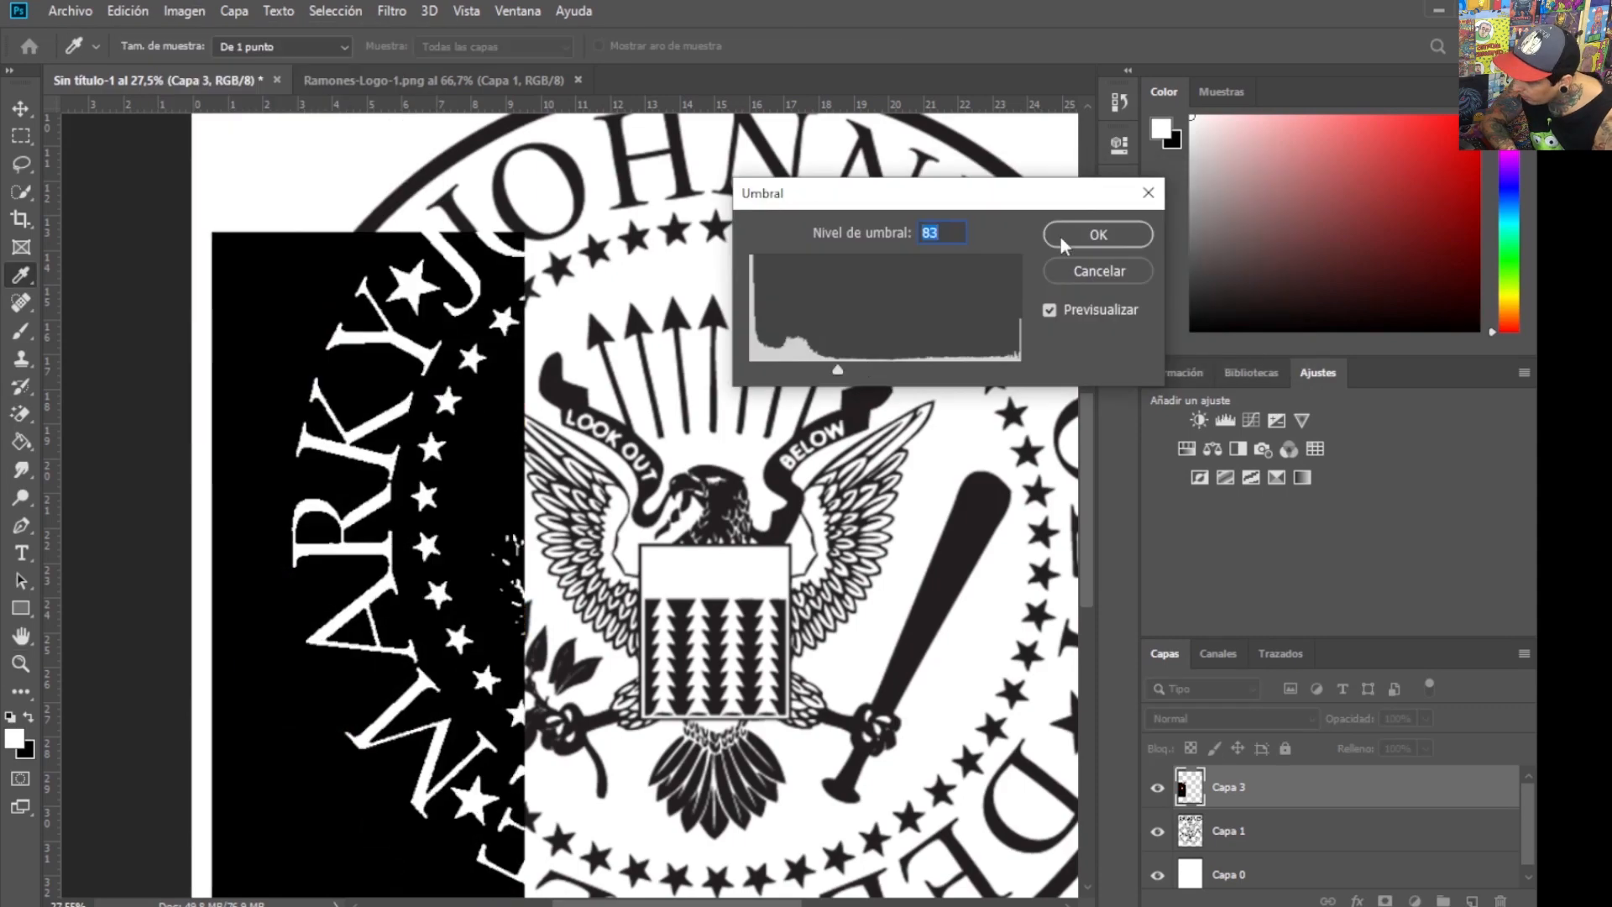
{"action": "left_click", "coordinate": [1098, 234]}
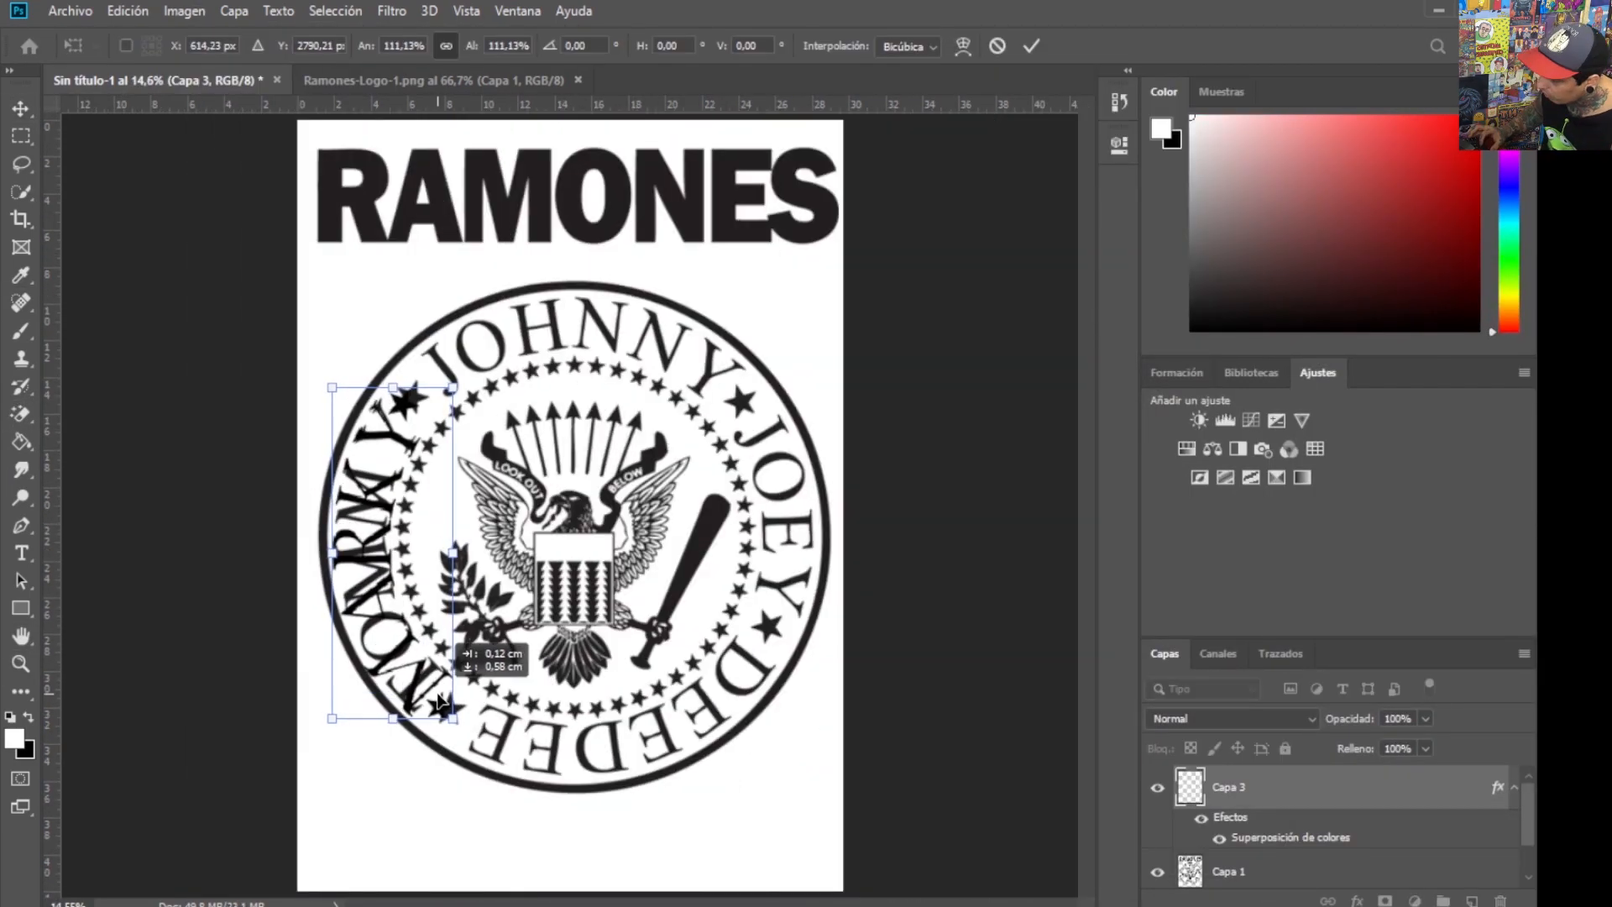
- Place the resized MARKY lettering over TOMMY on the ring and give it a 3 px black exterior stroke
{"action": "key", "text": "Return"}
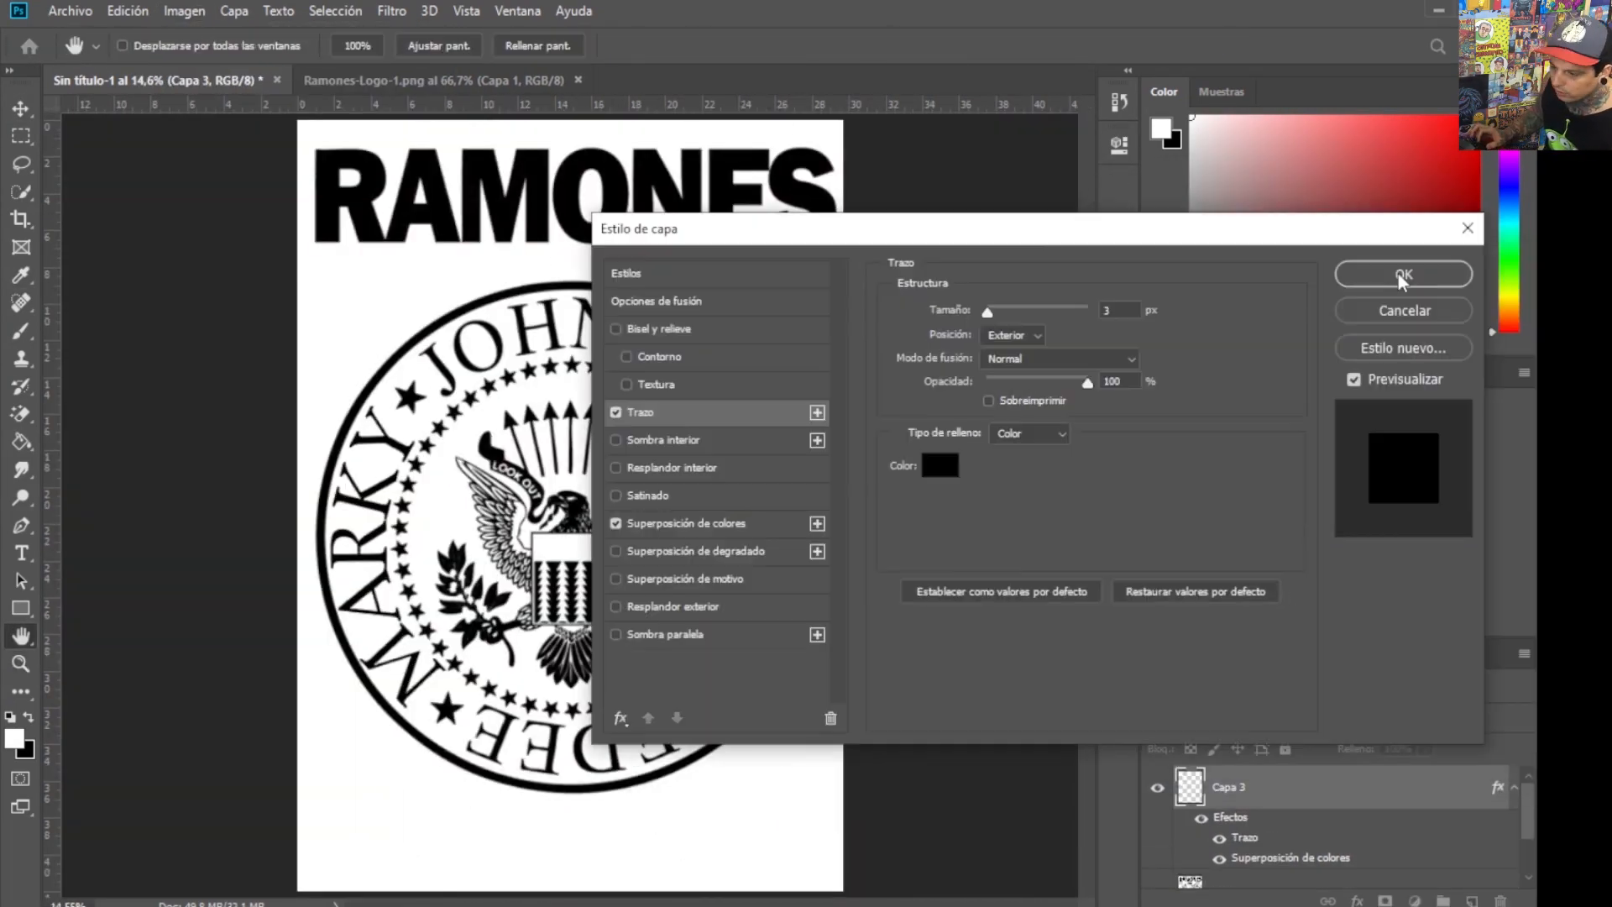
{"action": "left_click", "coordinate": [1402, 274]}
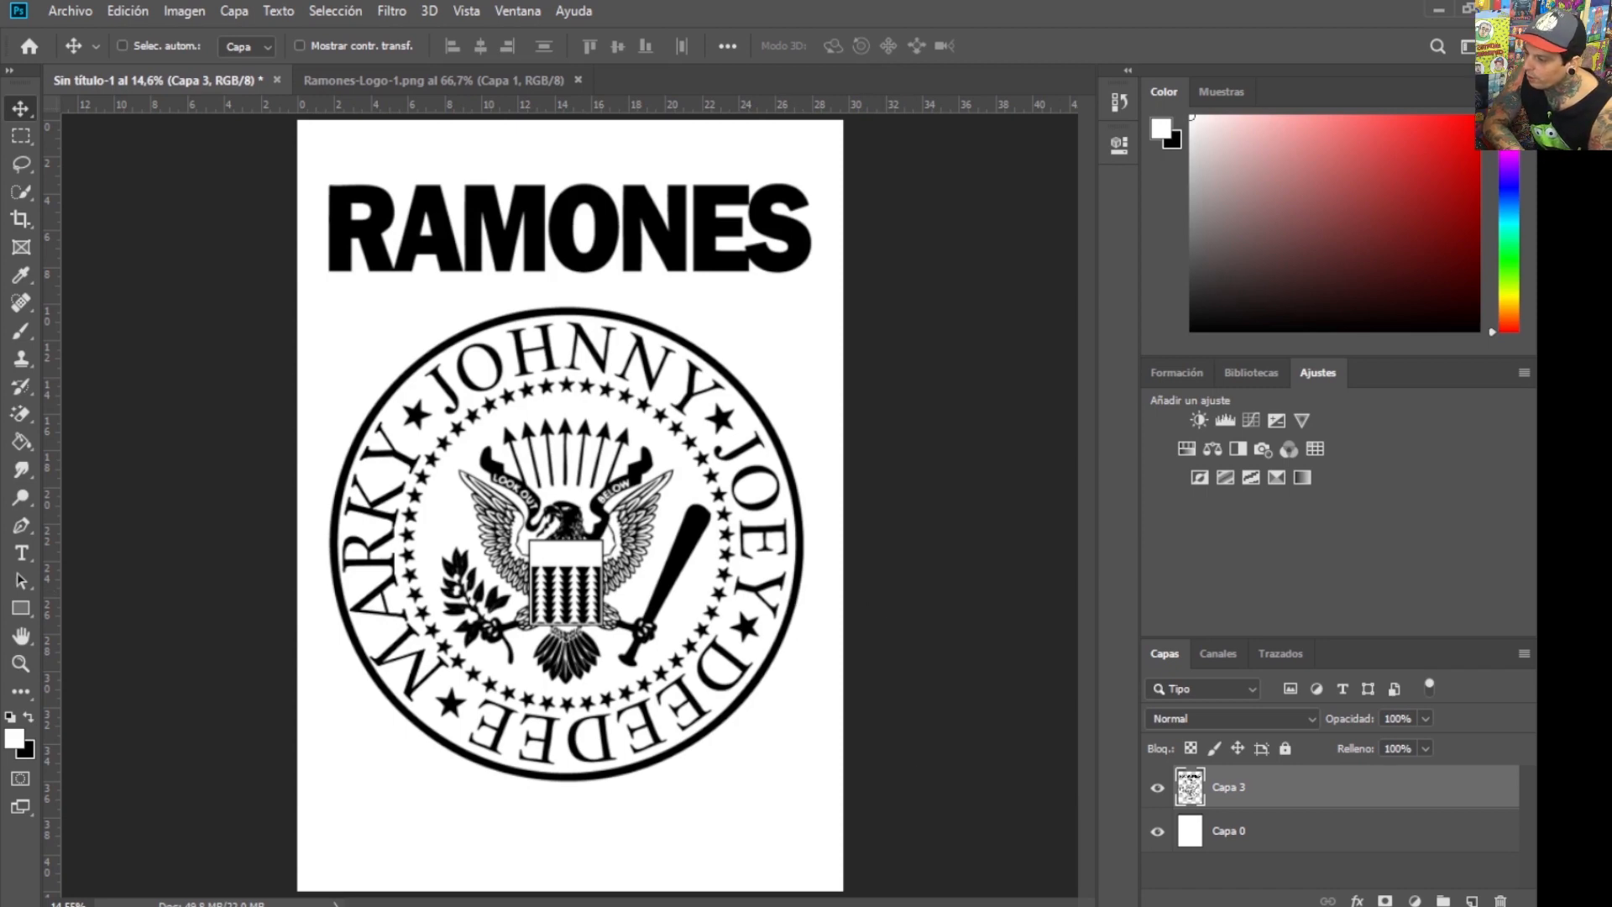
- Switch to Chrome, search Google Images for "textura desgastada" and open the preview of the speckled Depositphotos texture
{"action": "key", "text": "alt+Tab"}
{"action": "scroll", "coordinate": [672, 394], "scroll_direction": "up", "scroll_amount": 3}
{"action": "triple_click", "coordinate": [437, 103]}
{"action": "type", "text": "textura"}
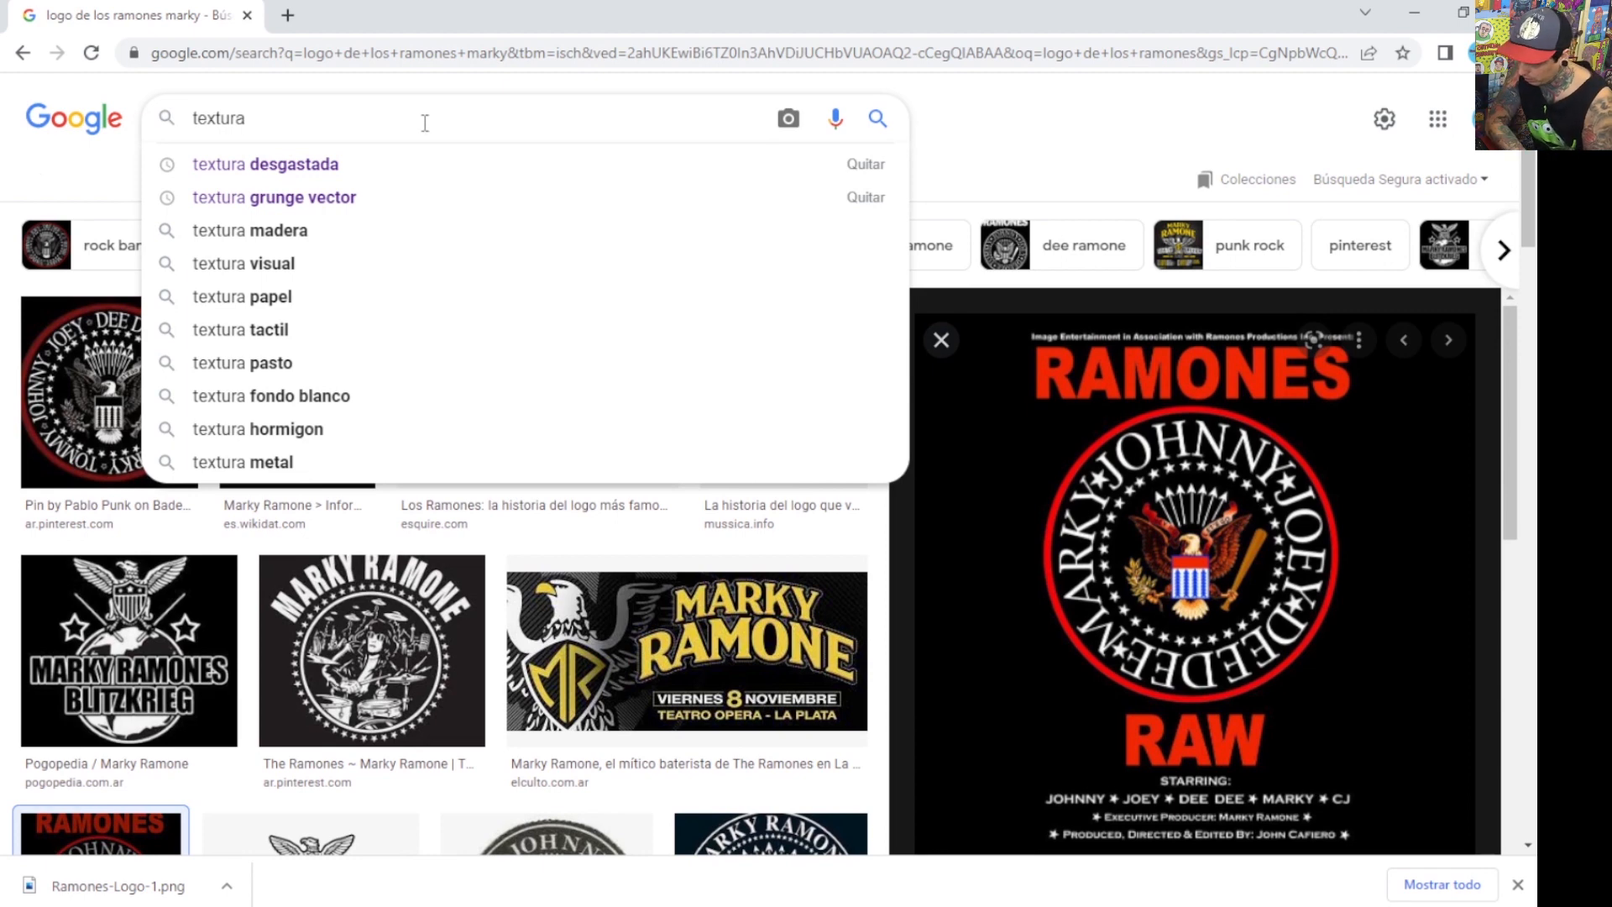
{"action": "left_click", "coordinate": [345, 173]}
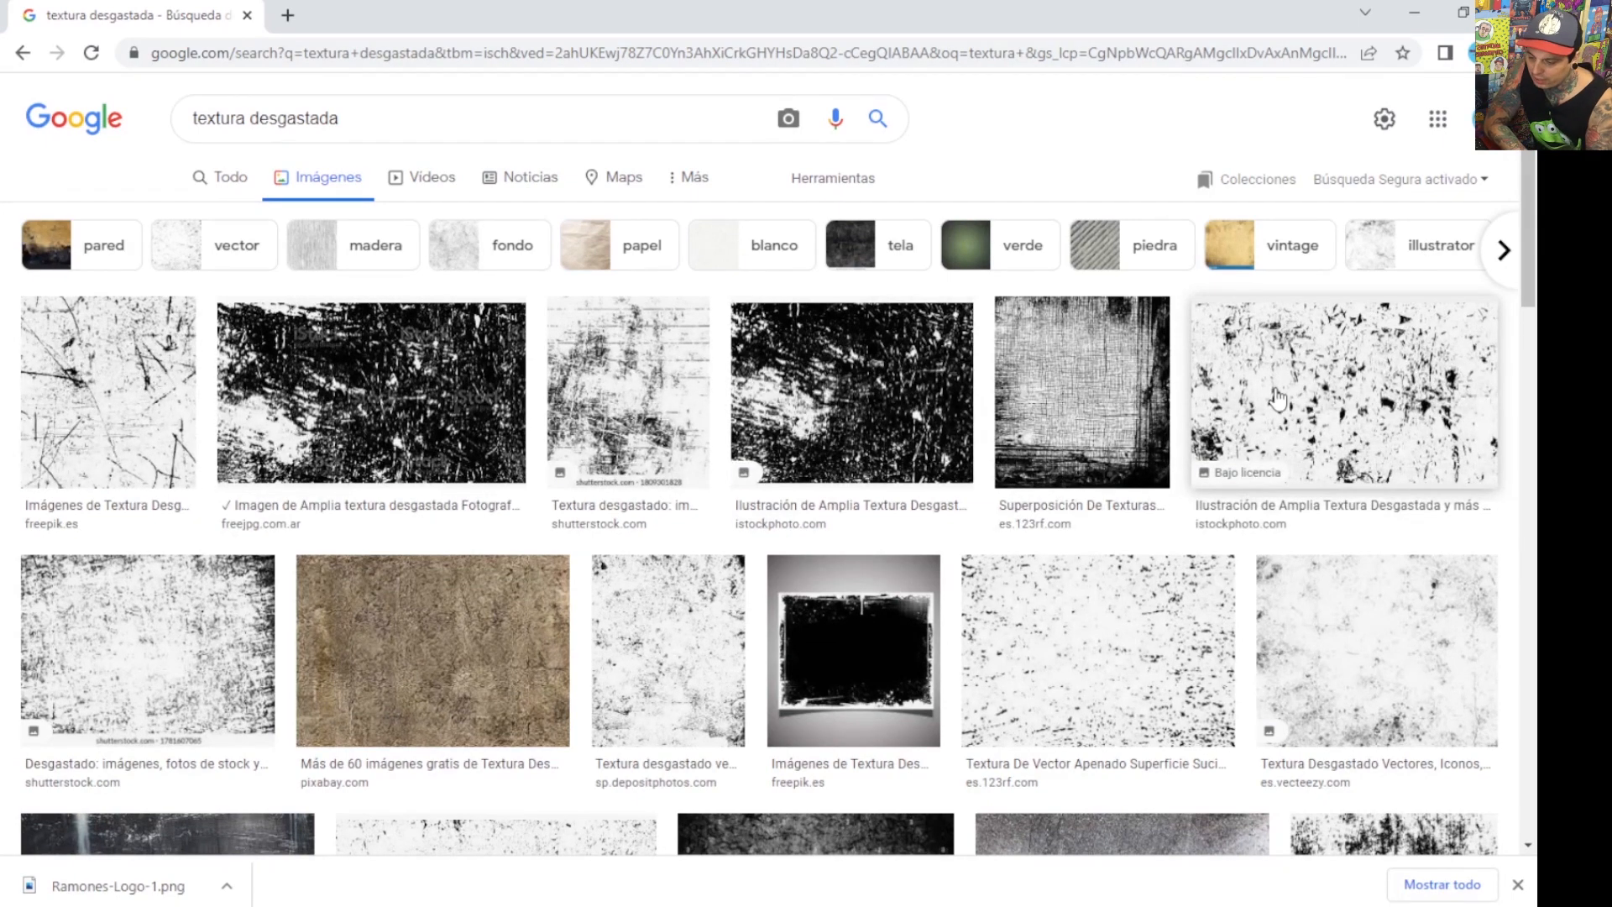
{"action": "left_click", "coordinate": [713, 672]}
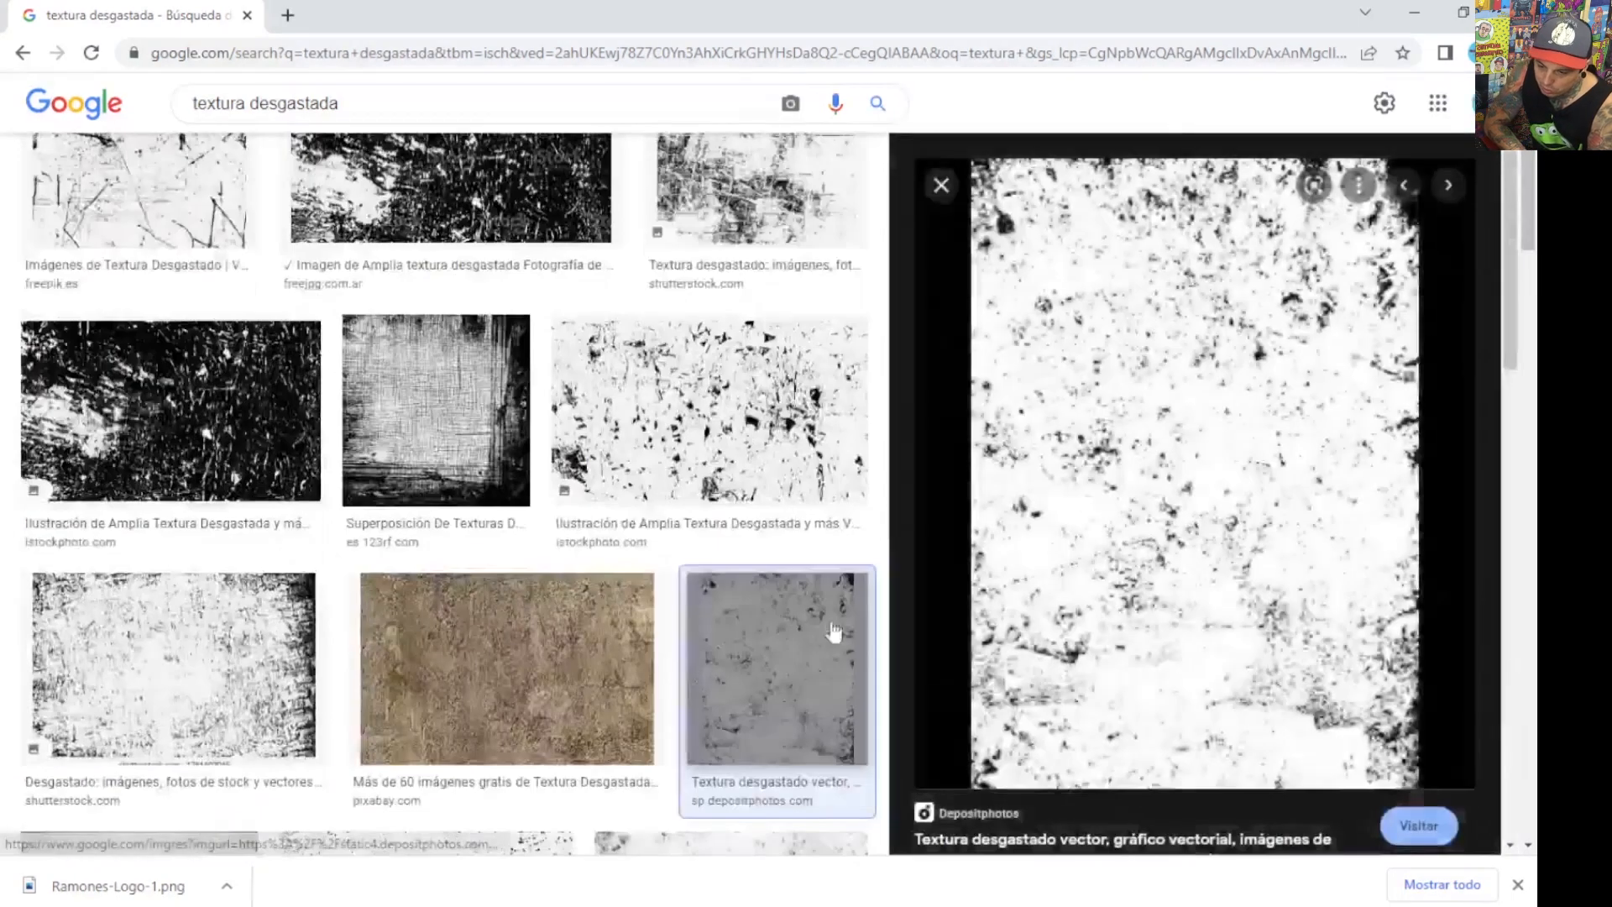
- Browse the related worn textures and open the preview of the Depositphotos "En el fondo grunge vector" image
{"action": "scroll", "coordinate": [1505, 326], "scroll_direction": "down", "scroll_amount": 4}
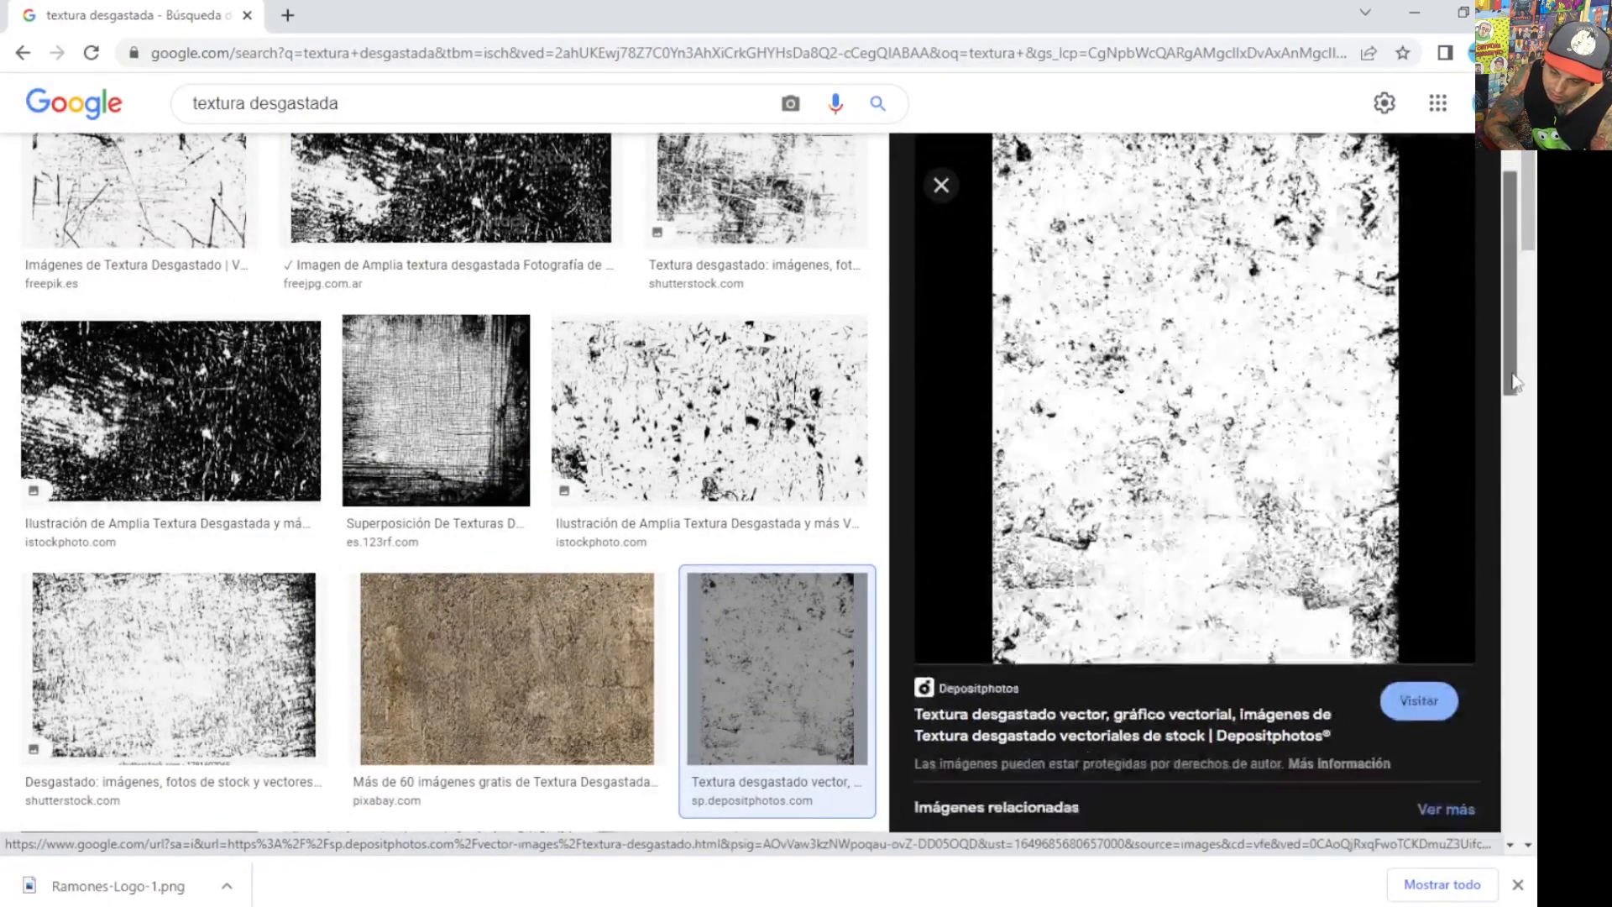
{"action": "left_click_drag", "start_coordinate": [1530, 456], "coordinate": [1530, 531]}
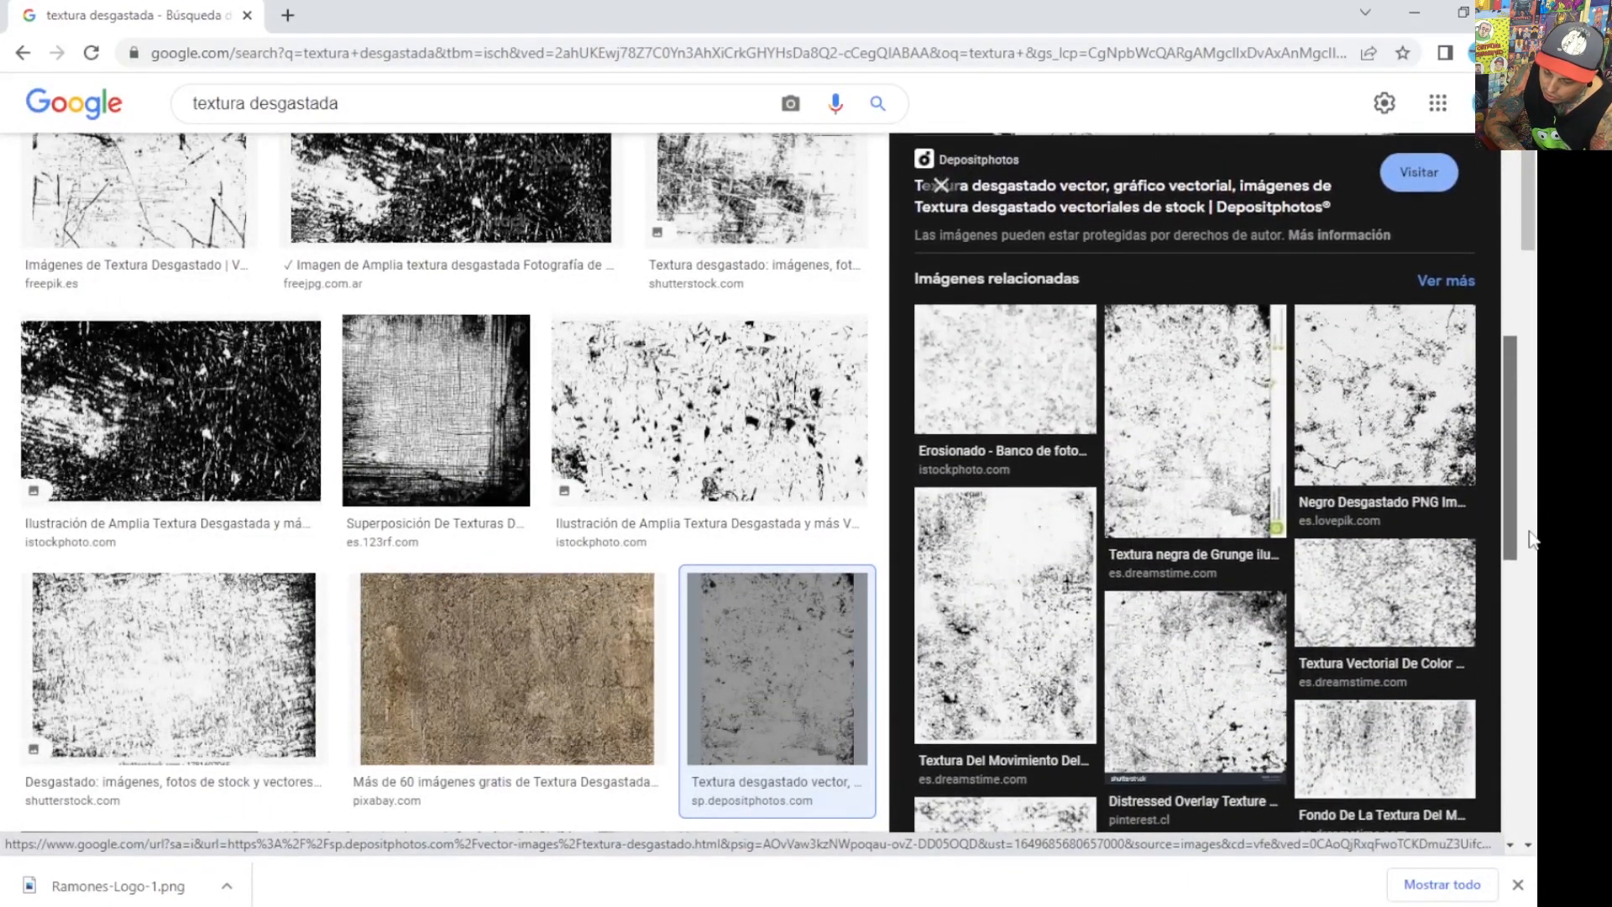
{"action": "left_click", "coordinate": [1141, 472]}
{"action": "left_click_drag", "start_coordinate": [1504, 329], "coordinate": [1539, 546]}
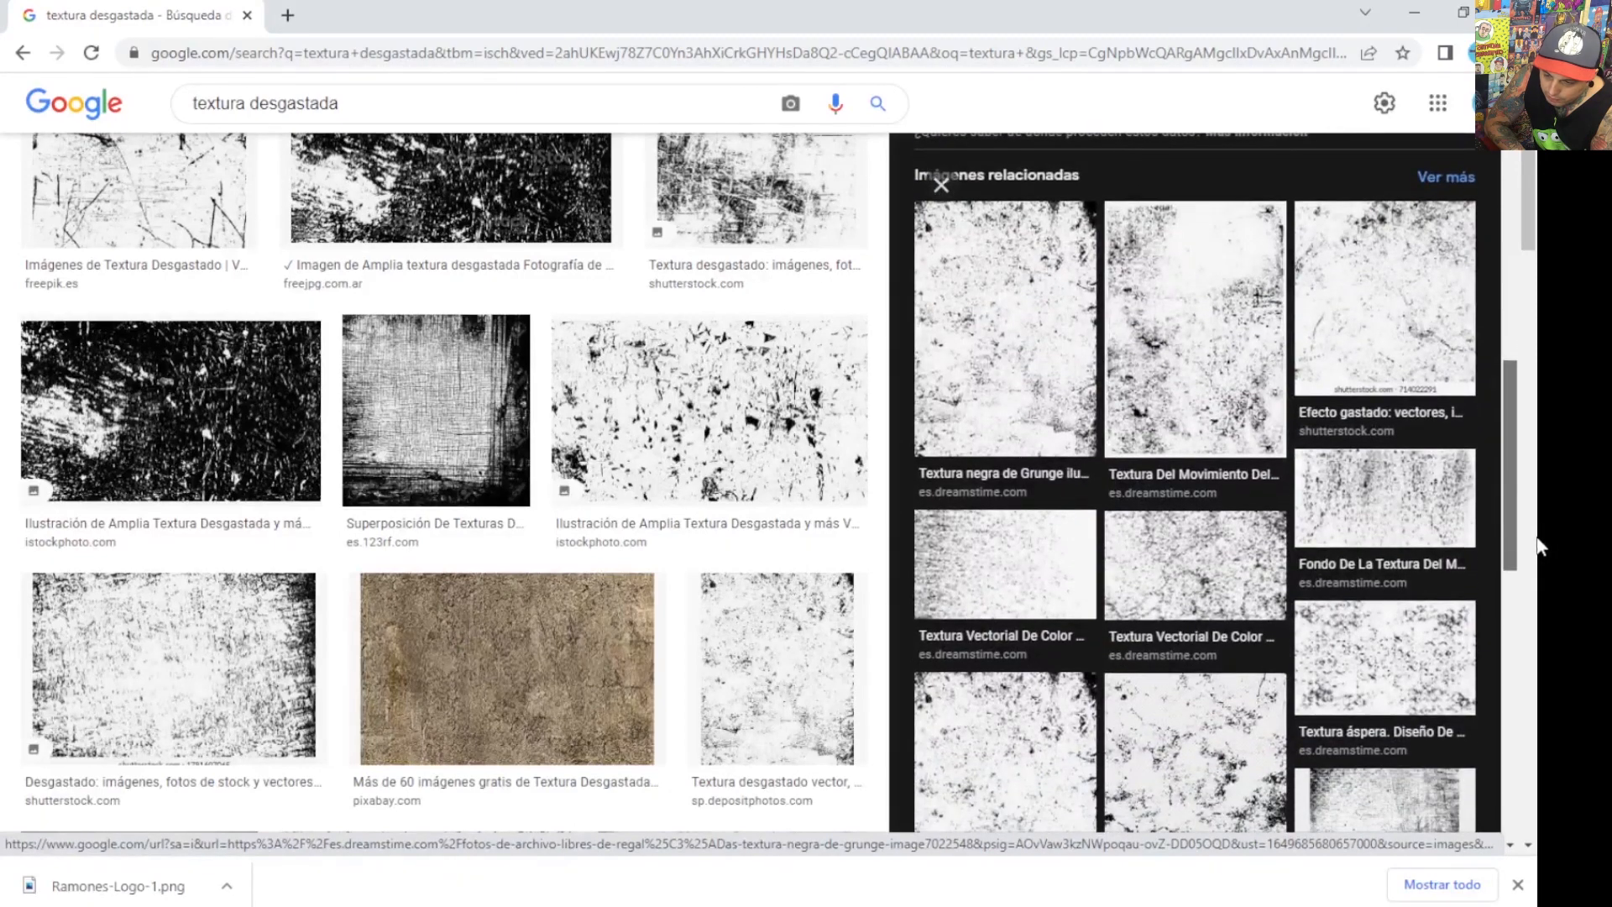
{"action": "left_click", "coordinate": [1194, 482]}
{"action": "left_click", "coordinate": [504, 15]}
{"action": "left_click", "coordinate": [1195, 546]}
{"action": "left_click_drag", "start_coordinate": [1509, 411], "coordinate": [1510, 508]}
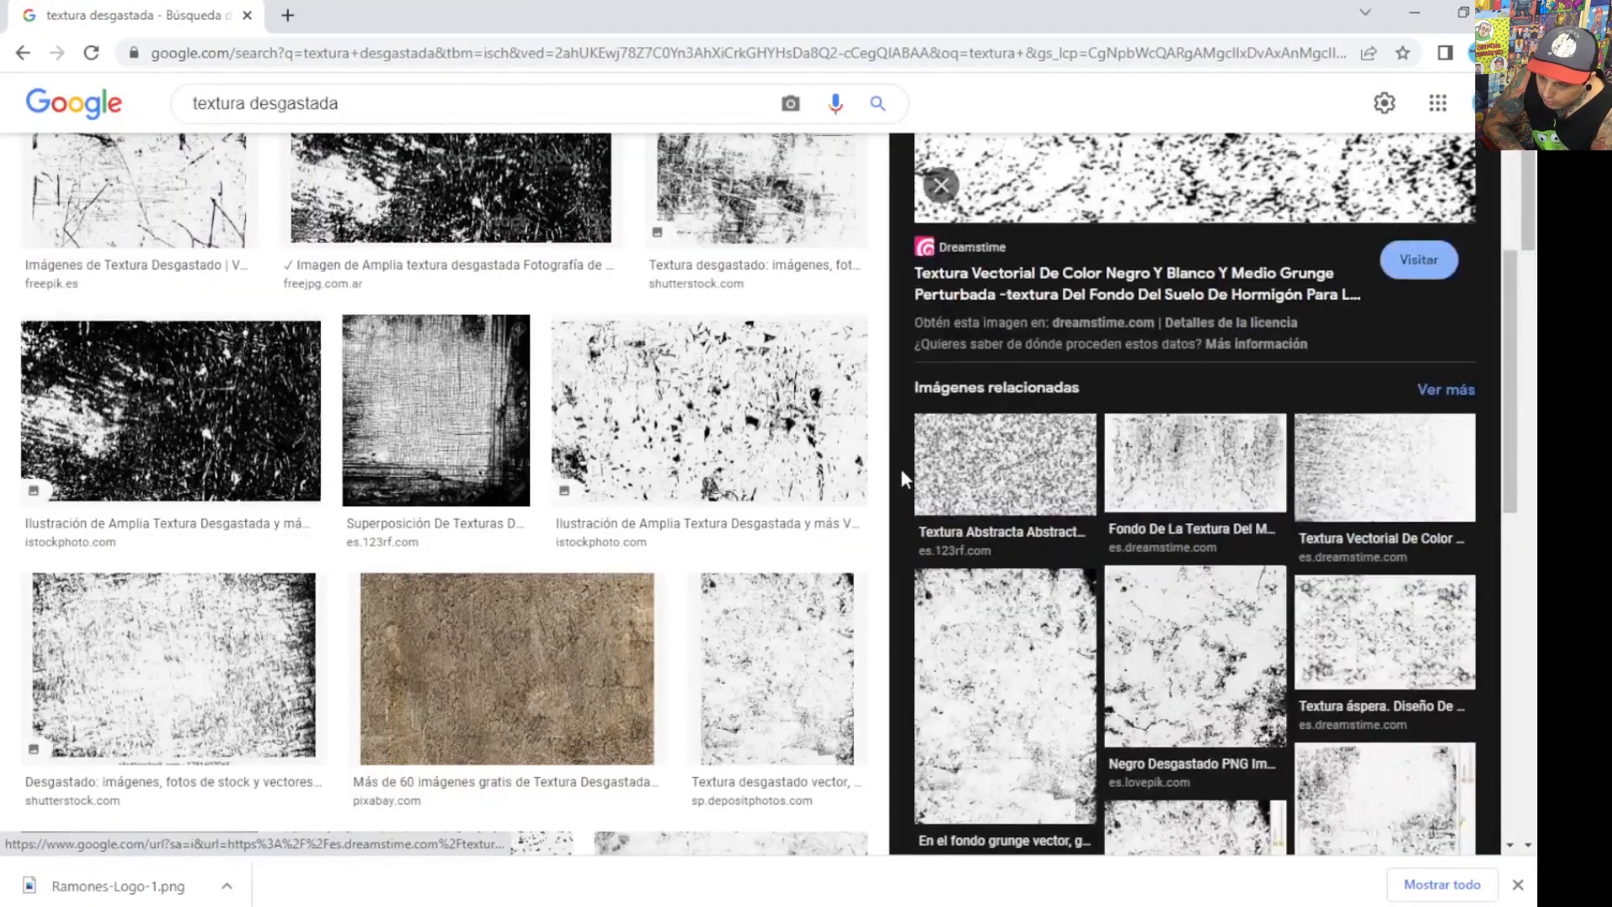
{"action": "left_click", "coordinate": [981, 631]}
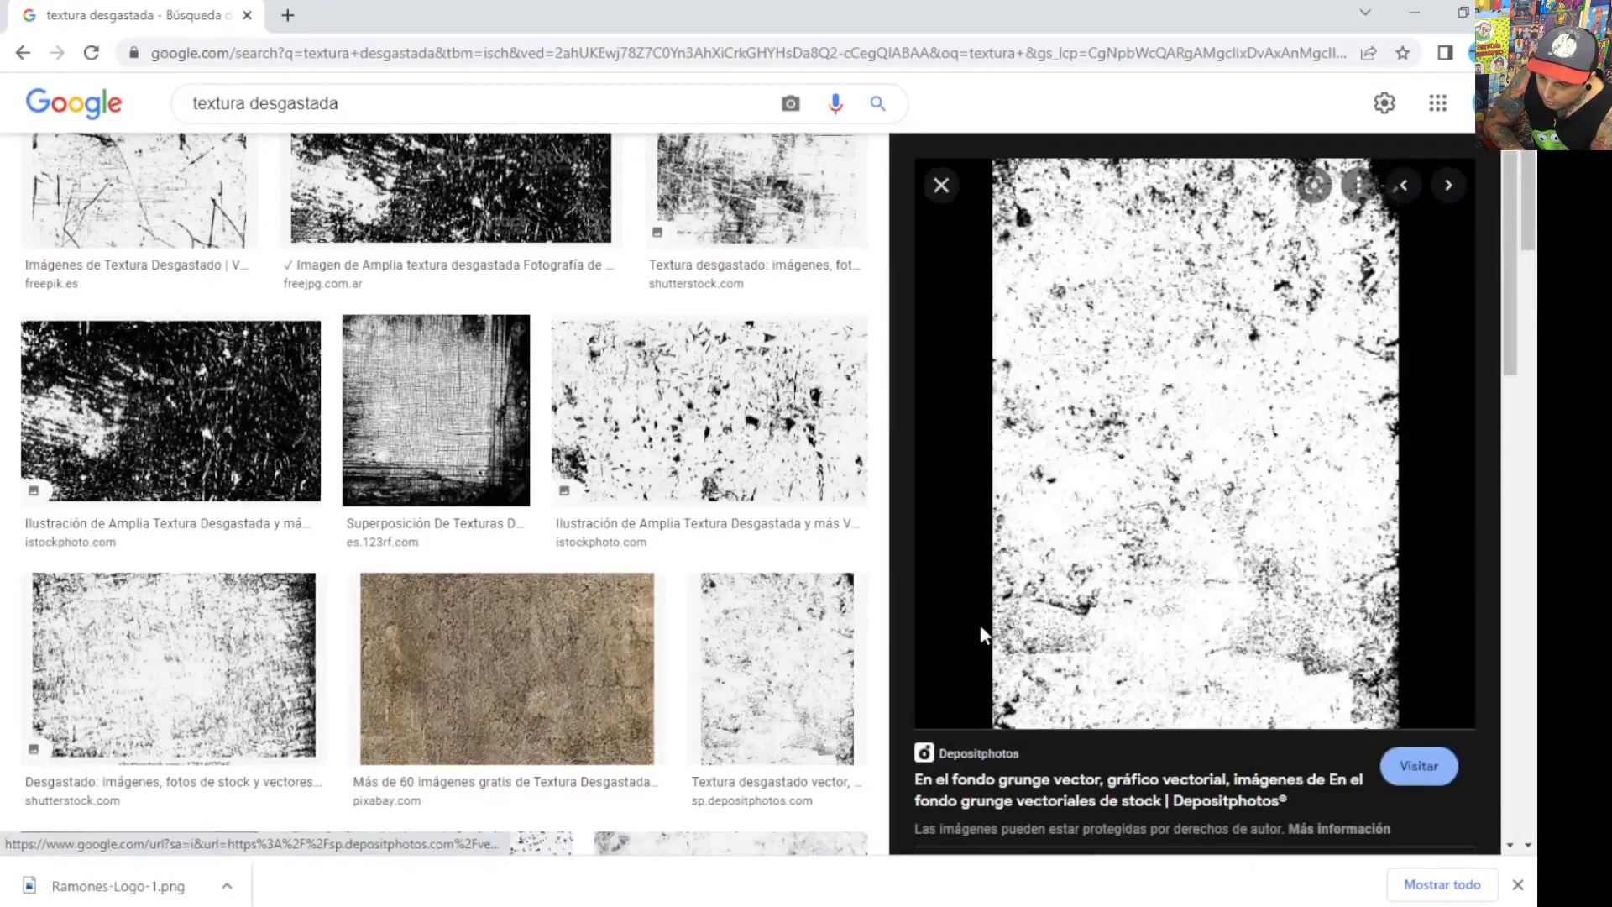
- Copy the previewed texture image, switch to Photoshop, paste it into the Ramones document and enlarge it to cover the whole logo design
{"action": "right_click", "coordinate": [1236, 480]}
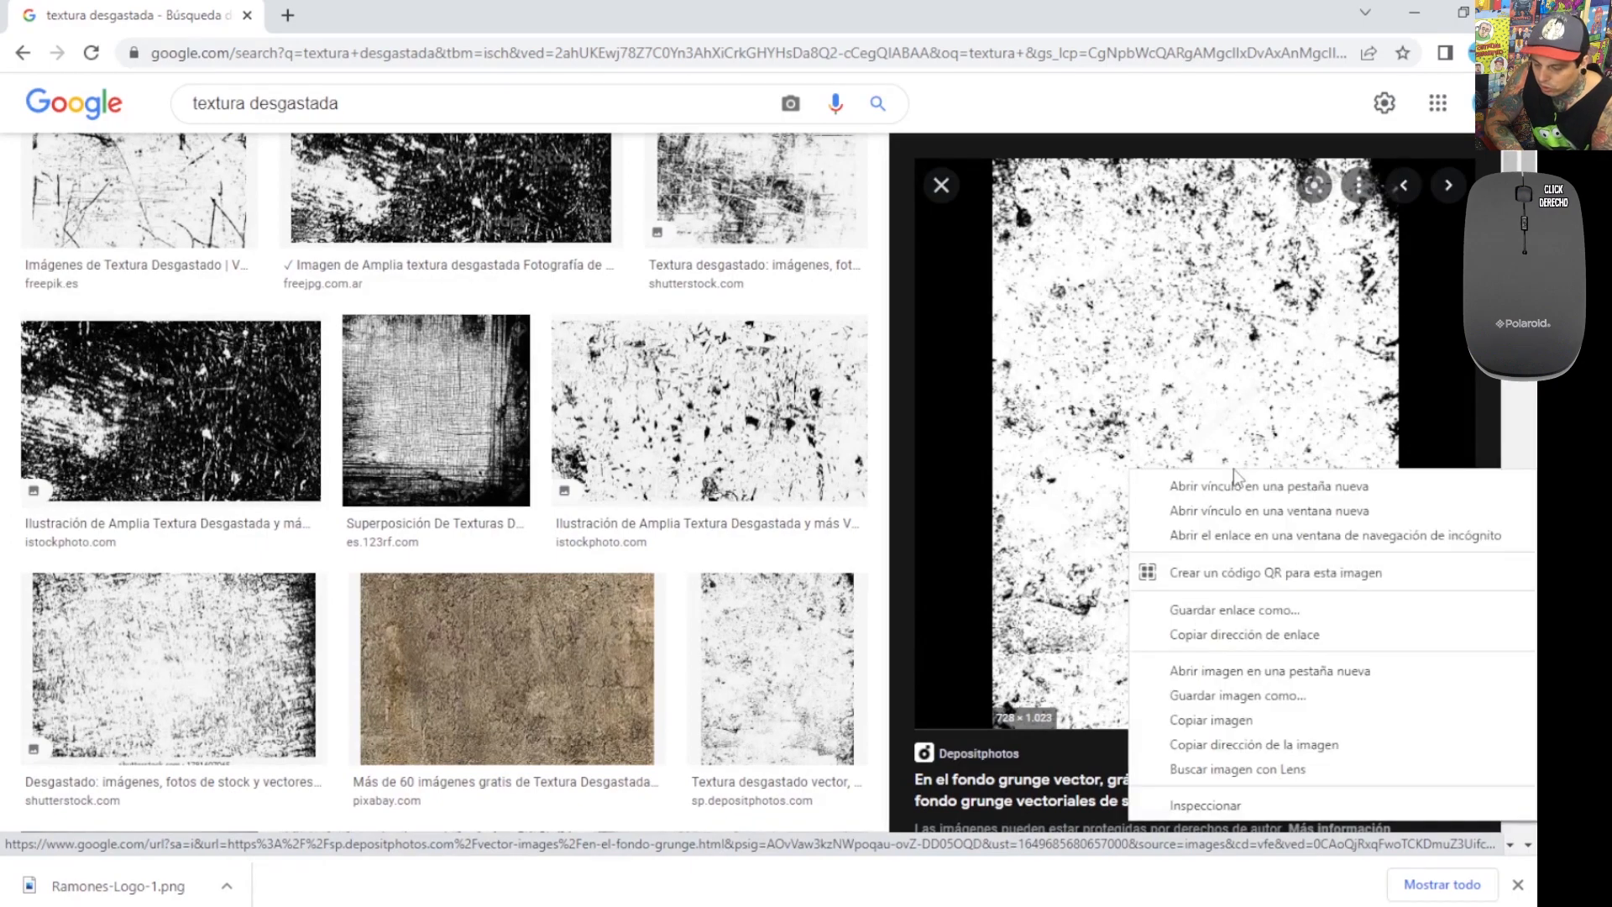
{"action": "left_click", "coordinate": [1209, 720]}
{"action": "key", "text": "alt+Tab"}
{"action": "key", "text": "ctrl+v"}
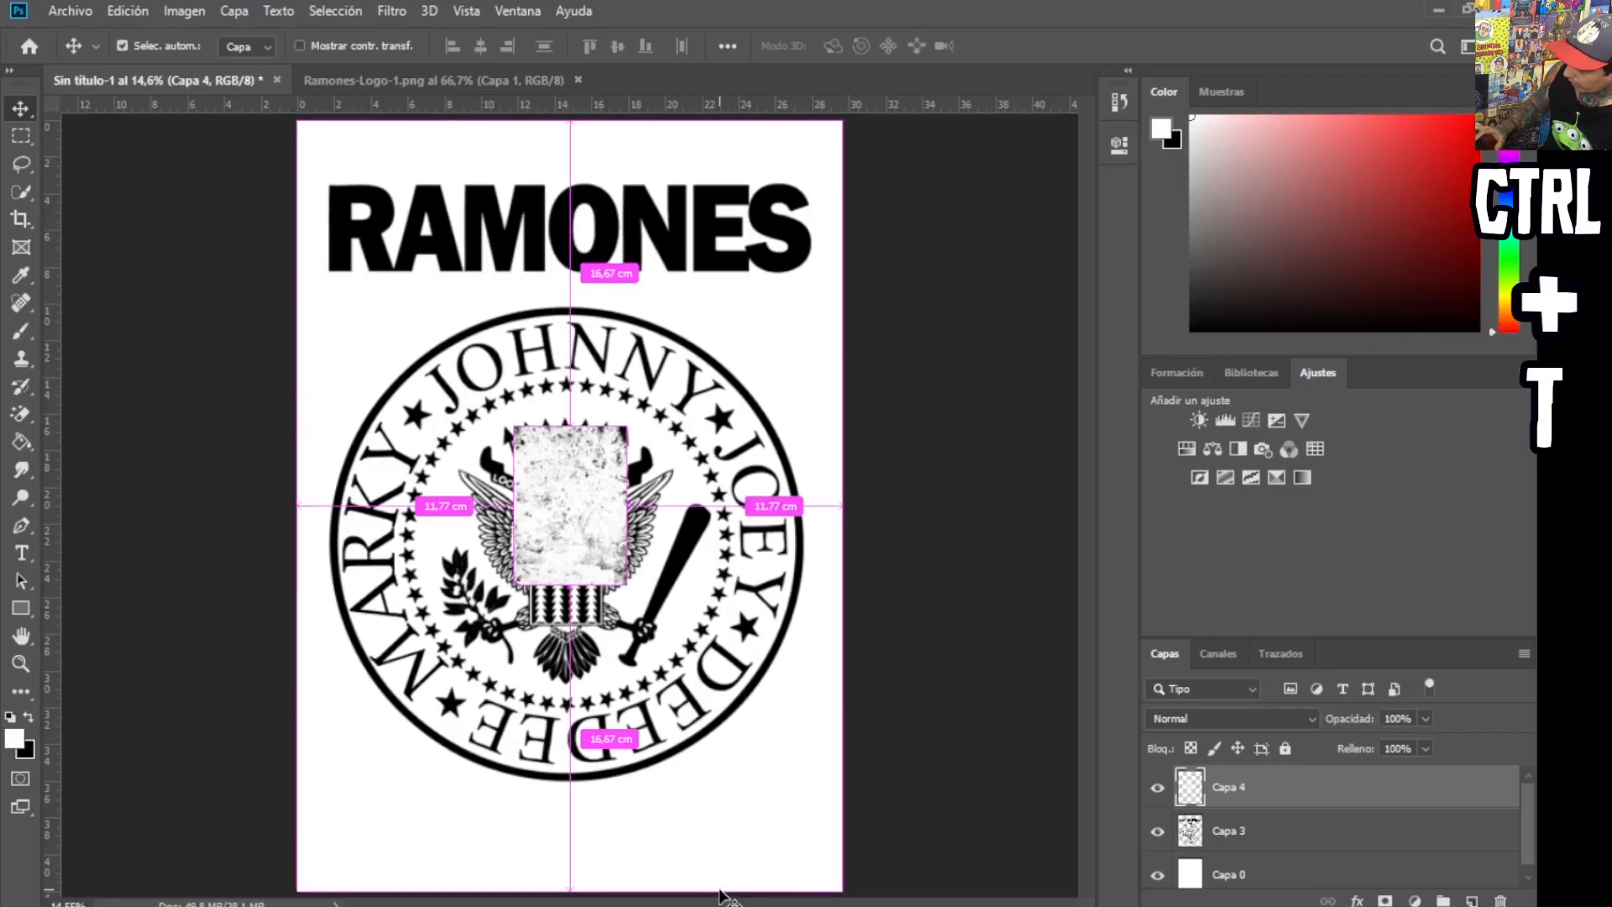
{"action": "key", "text": "ctrl+t"}
{"action": "left_click_drag", "start_coordinate": [626, 584], "coordinate": [783, 793]}
{"action": "key", "text": "Return"}
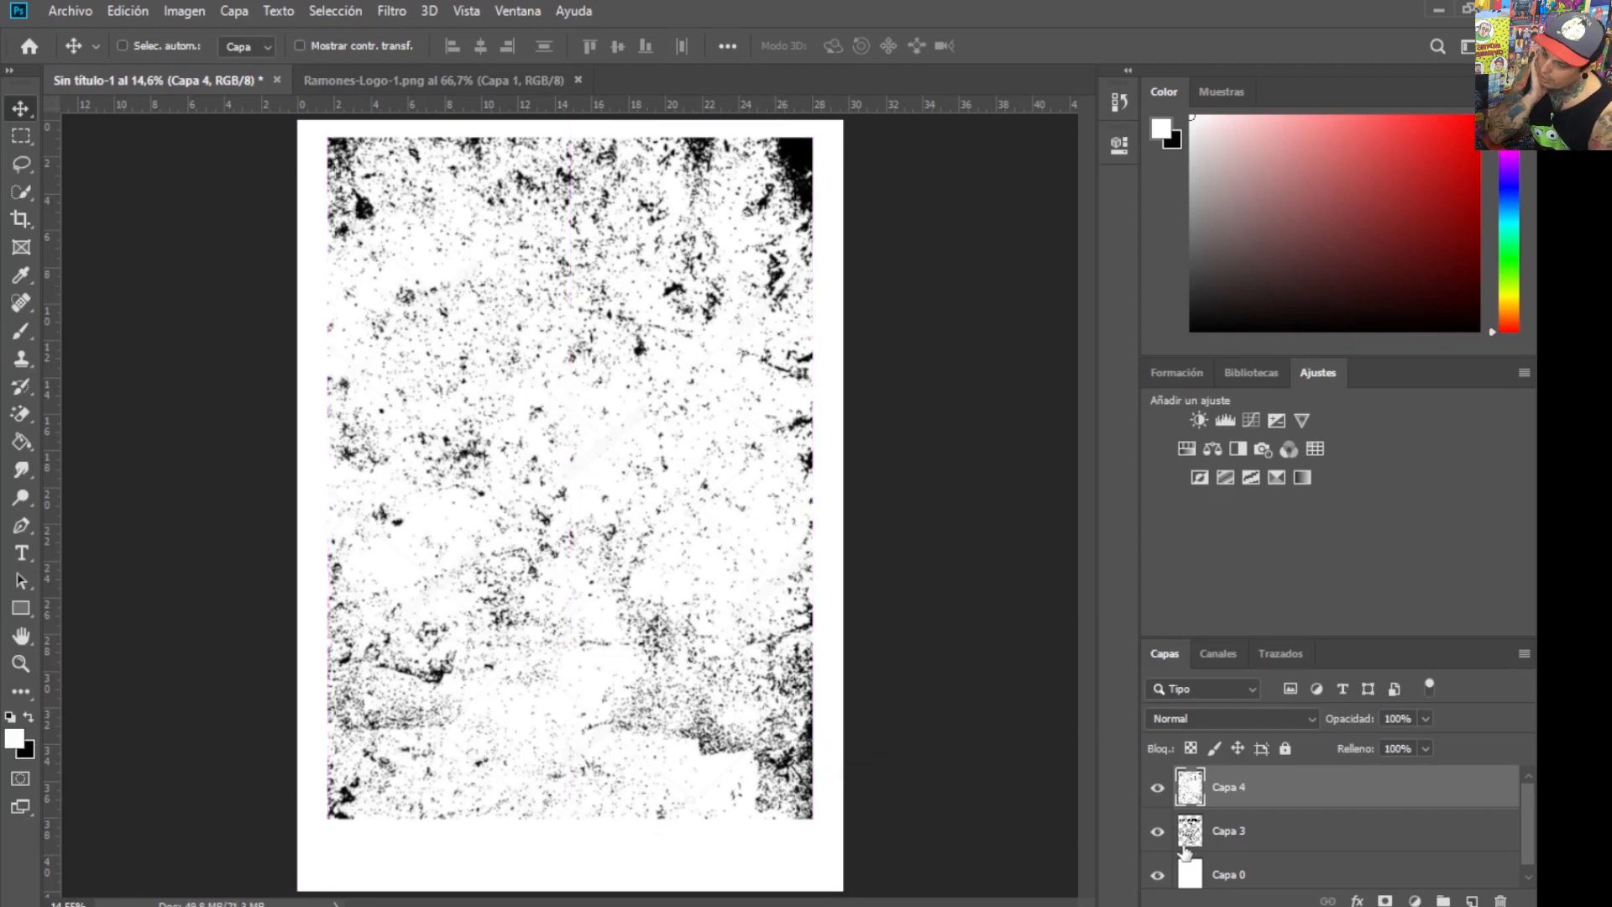
- Inspect the texture's faint watermark up close and apply a Threshold to Capa 4 that removes it while keeping the black speckles
{"action": "key", "text": "z"}
{"action": "left_click", "coordinate": [635, 501]}
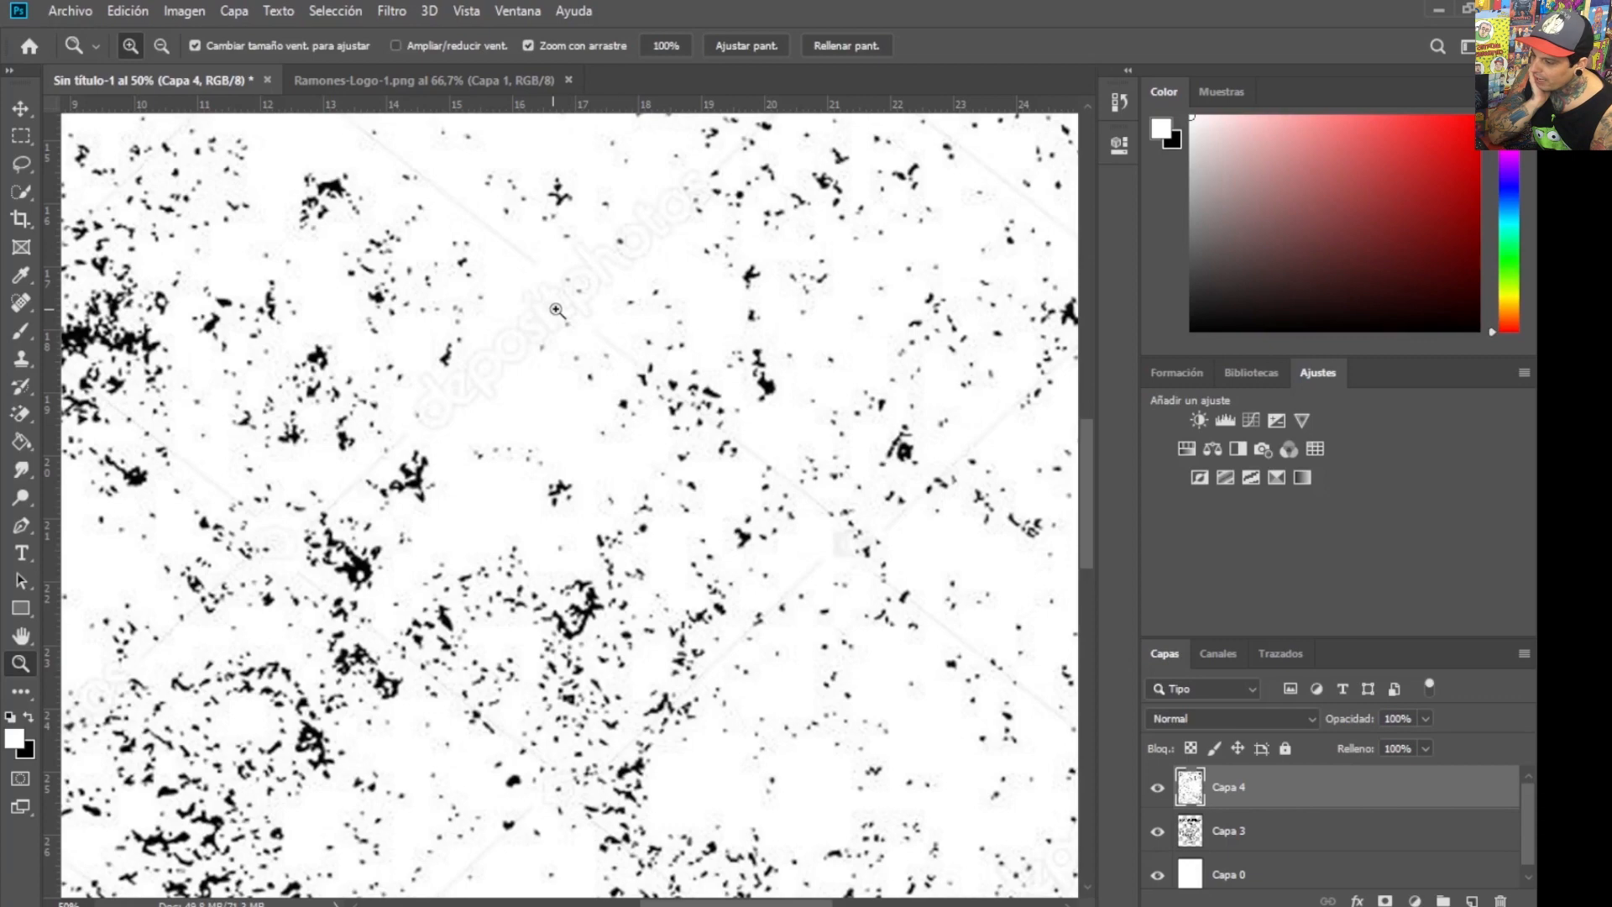
{"action": "left_click", "coordinate": [548, 312]}
{"action": "left_click_drag", "start_coordinate": [575, 322], "coordinate": [466, 497]}
{"action": "left_click_drag", "start_coordinate": [551, 445], "coordinate": [551, 446]}
{"action": "mouse_move", "coordinate": [1086, 492]}
{"action": "left_mouse_down"}
{"action": "mouse_move", "coordinate": [1090, 468]}
{"action": "mouse_move", "coordinate": [1084, 489]}
{"action": "left_mouse_up"}
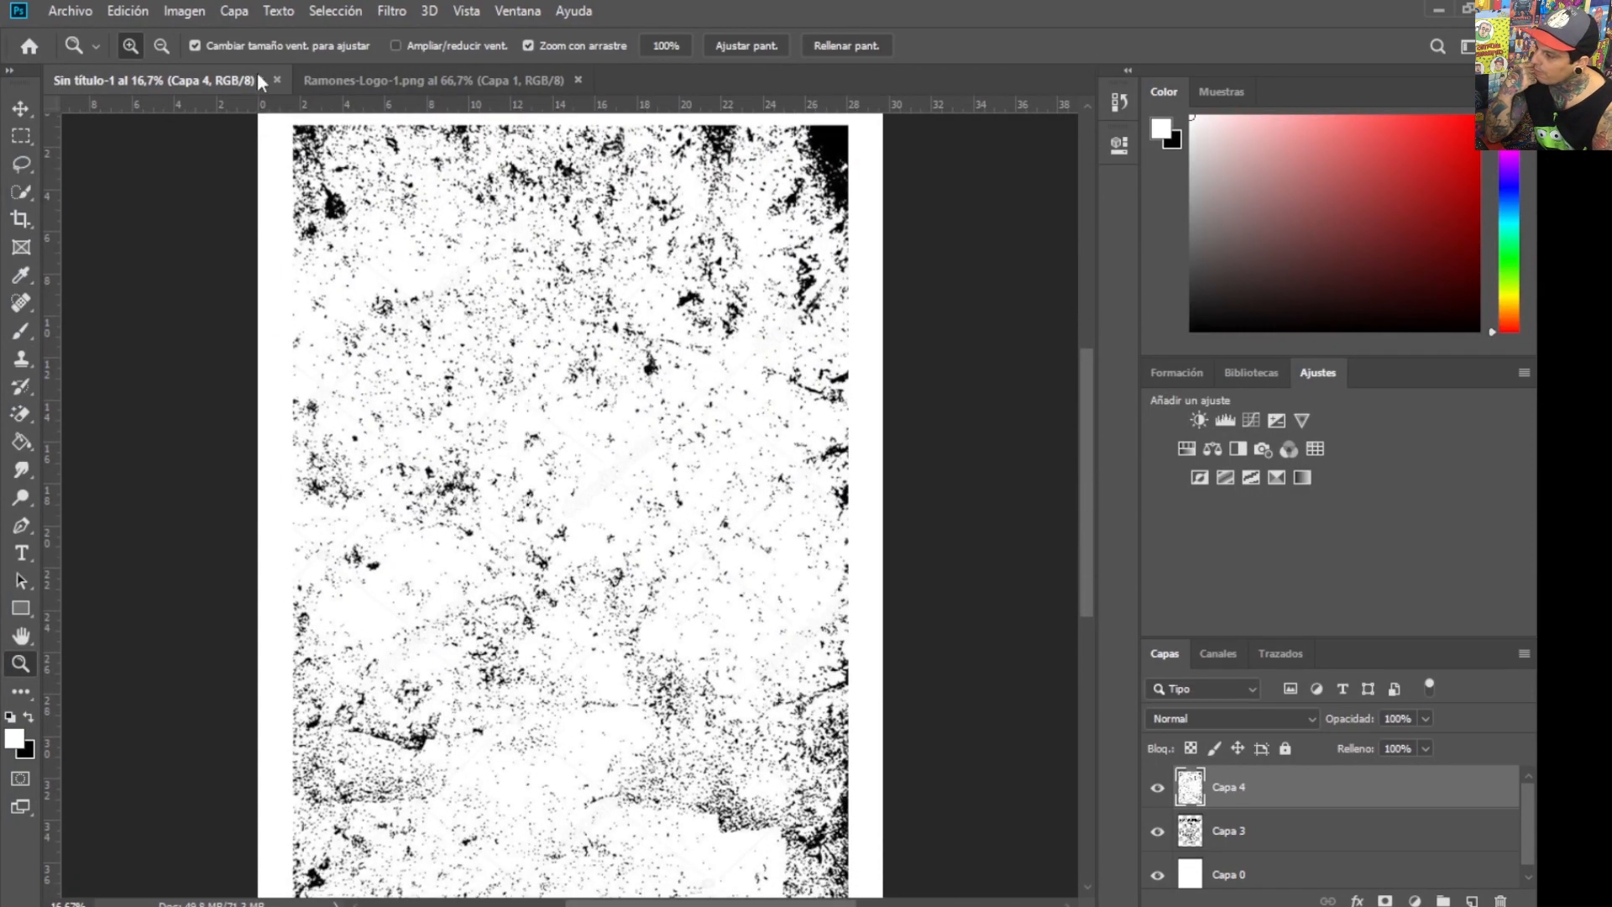
{"action": "left_click", "coordinate": [128, 11]}
{"action": "mouse_move", "coordinate": [184, 11]}
{"action": "mouse_move", "coordinate": [235, 67]}
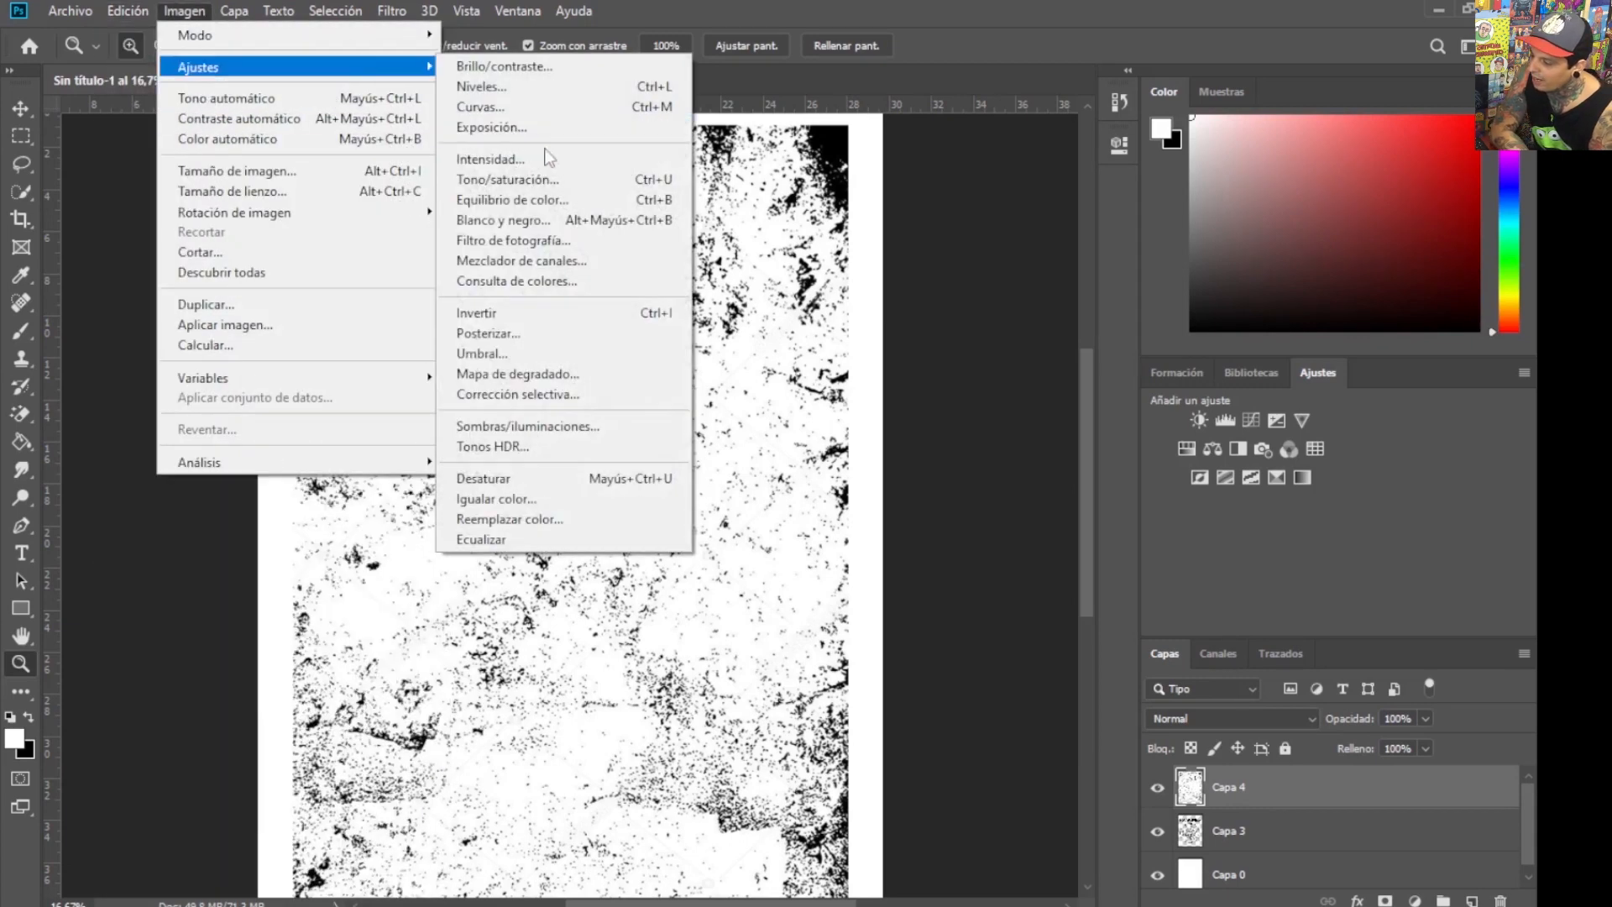
{"action": "left_click", "coordinate": [636, 356]}
{"action": "left_click_drag", "start_coordinate": [887, 370], "coordinate": [1018, 372]}
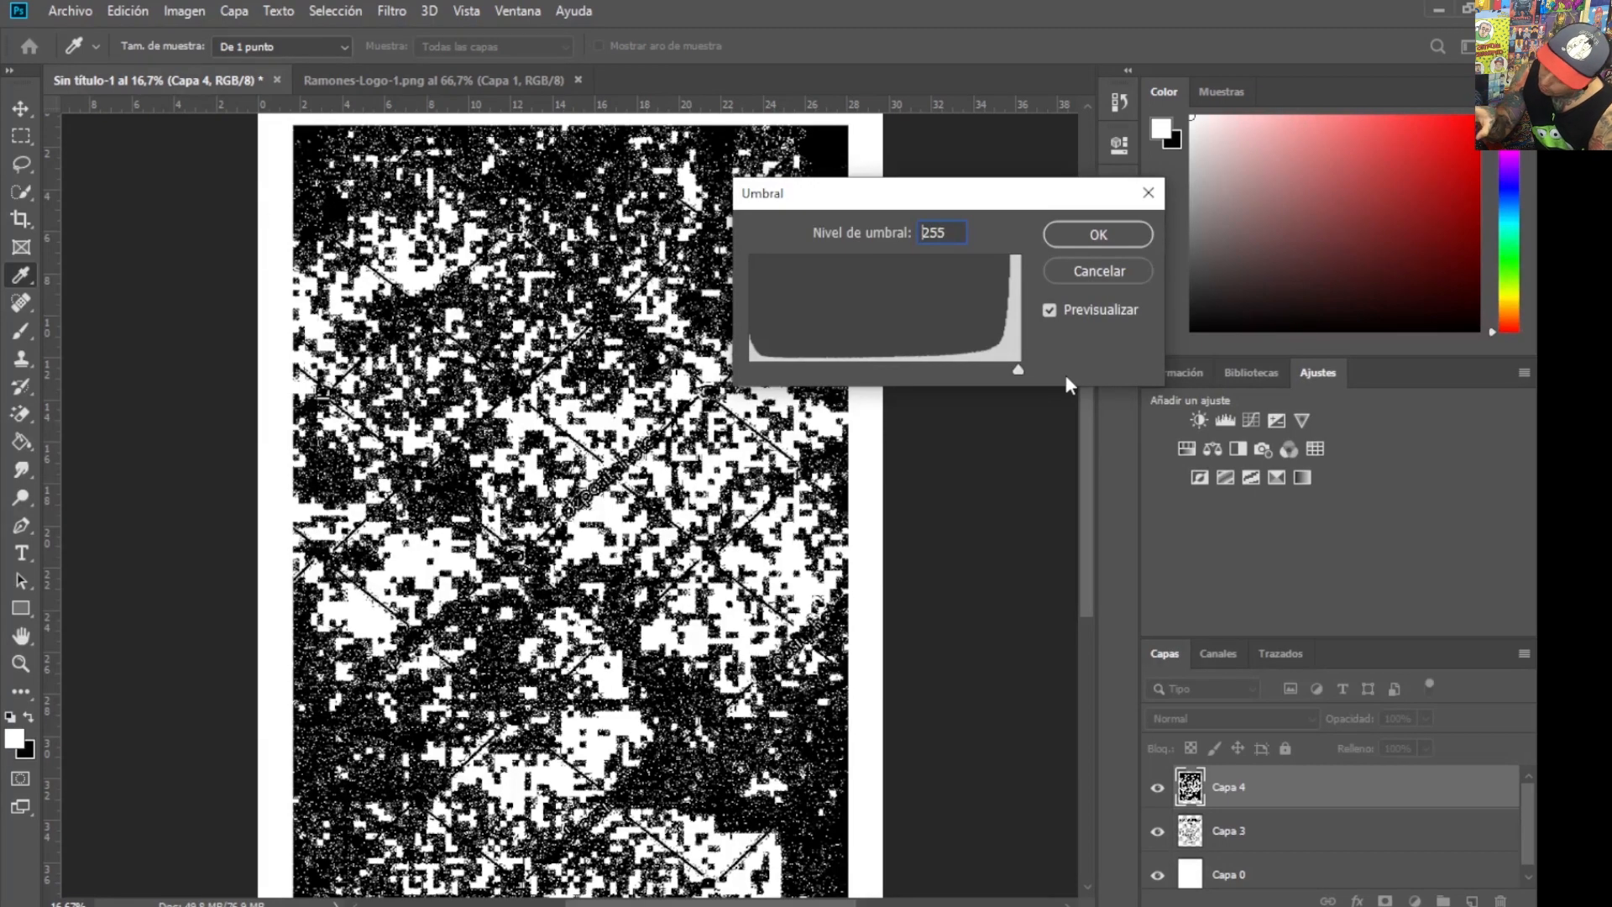
{"action": "left_click_drag", "start_coordinate": [1018, 370], "coordinate": [984, 370]}
{"action": "left_click", "coordinate": [1080, 236]}
{"action": "key", "text": "z"}
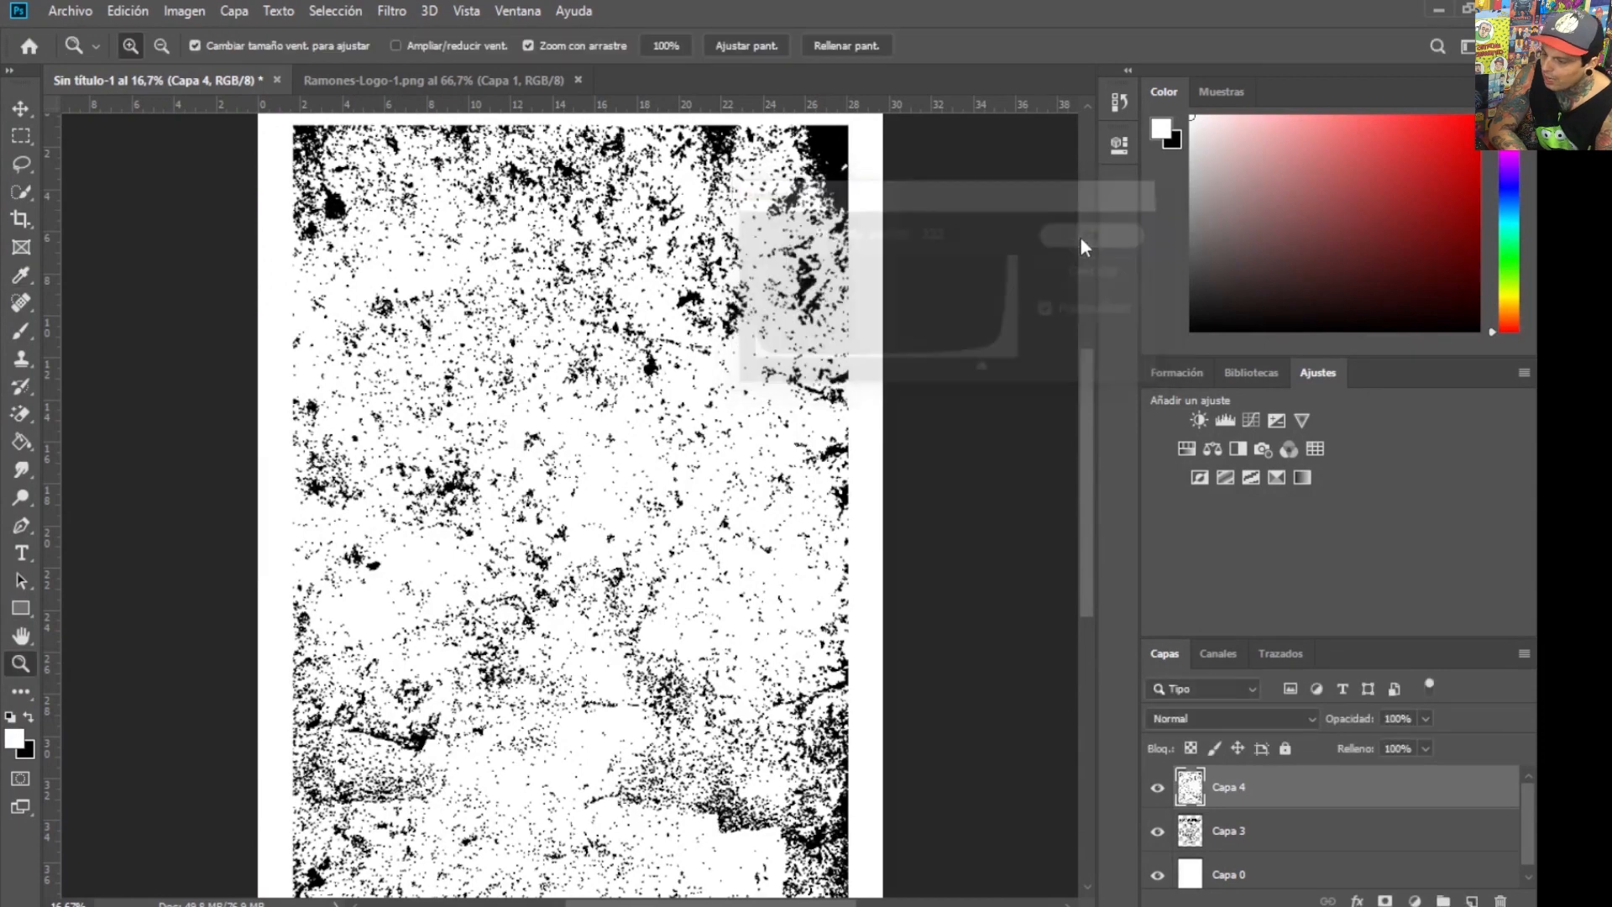
- Hide layers Capa 4 and Capa 3 and paste the Ramones RAW poster, enlarging it over most of the page
{"action": "scroll", "coordinate": [1081, 435], "scroll_direction": "down", "scroll_amount": 3}
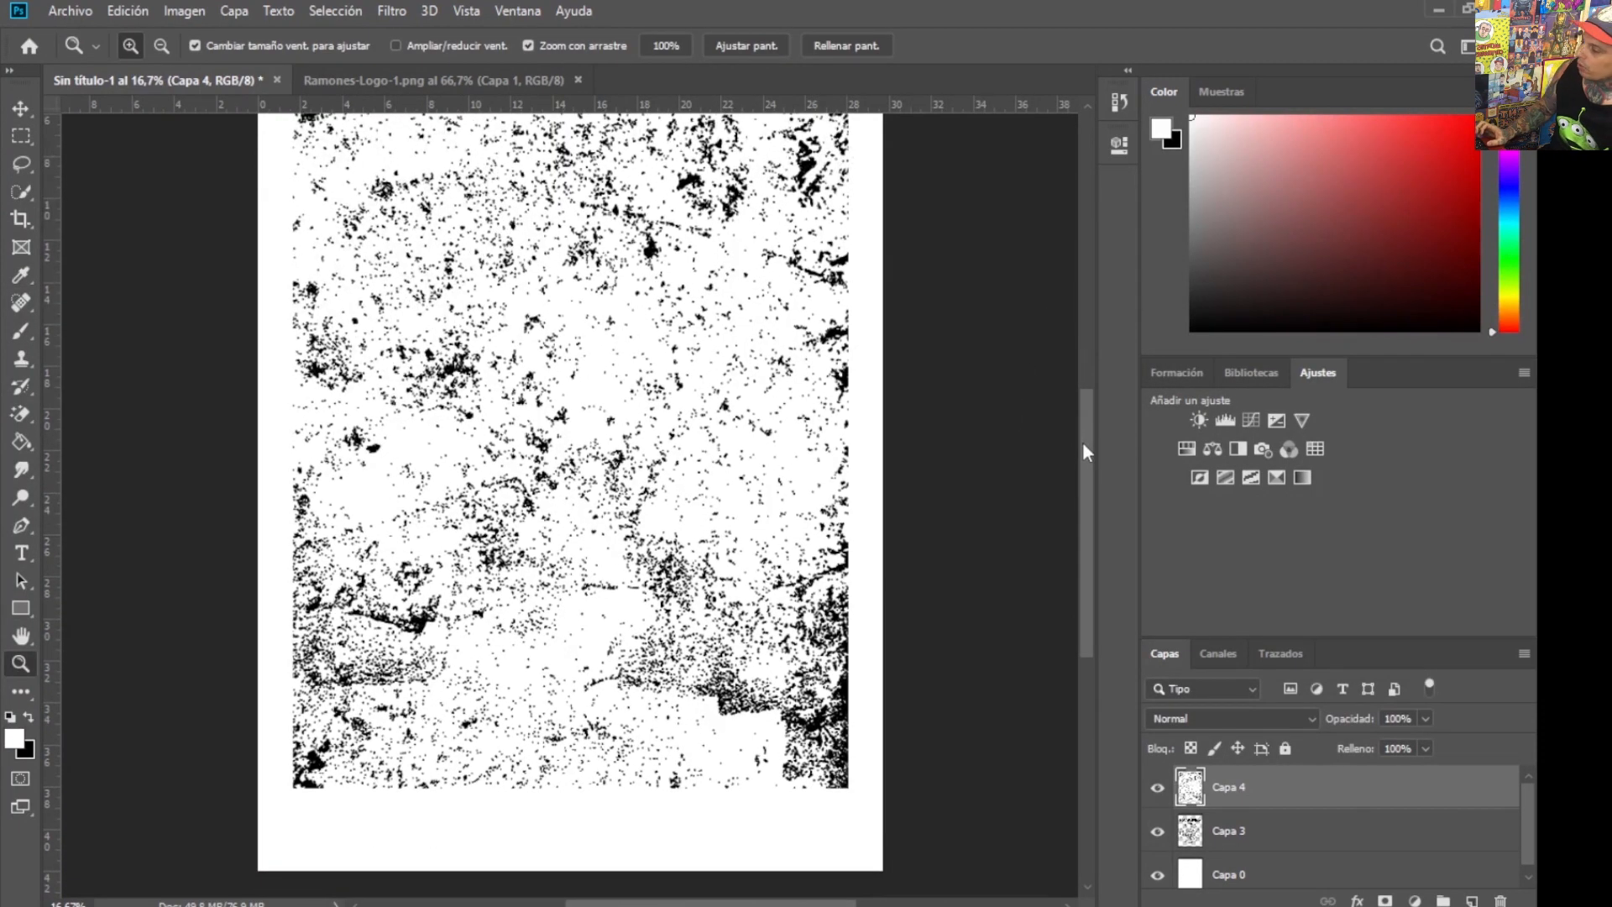
{"action": "left_click", "coordinate": [24, 416]}
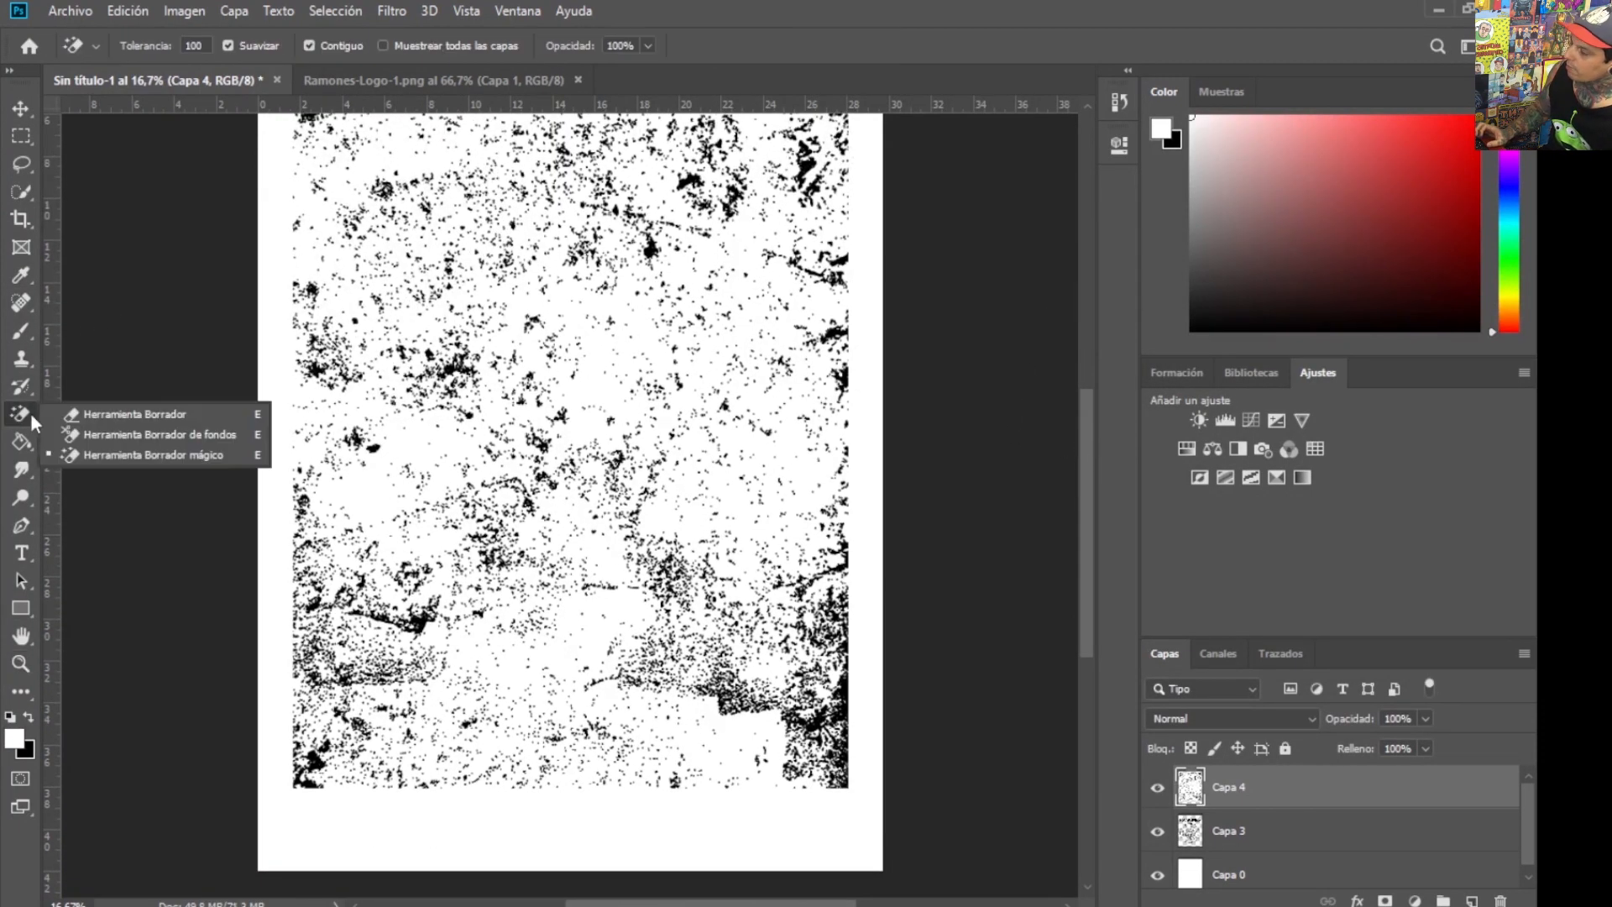
{"action": "left_click", "coordinate": [126, 454]}
{"action": "scroll", "coordinate": [237, 191], "scroll_direction": "up", "scroll_amount": 2}
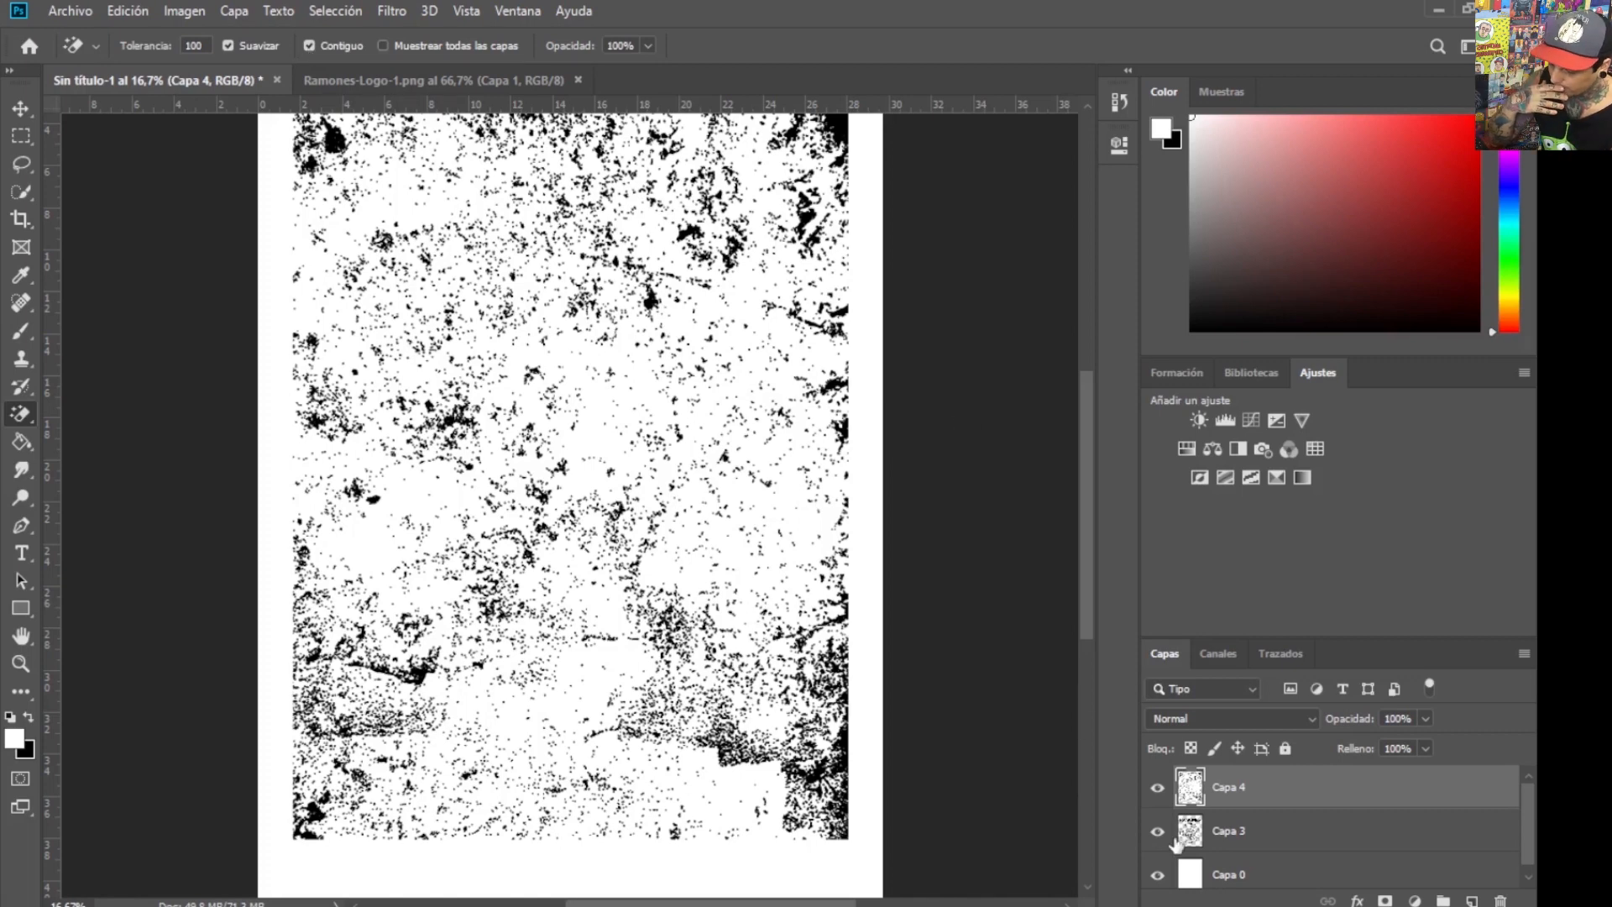
{"action": "left_click", "coordinate": [1158, 789]}
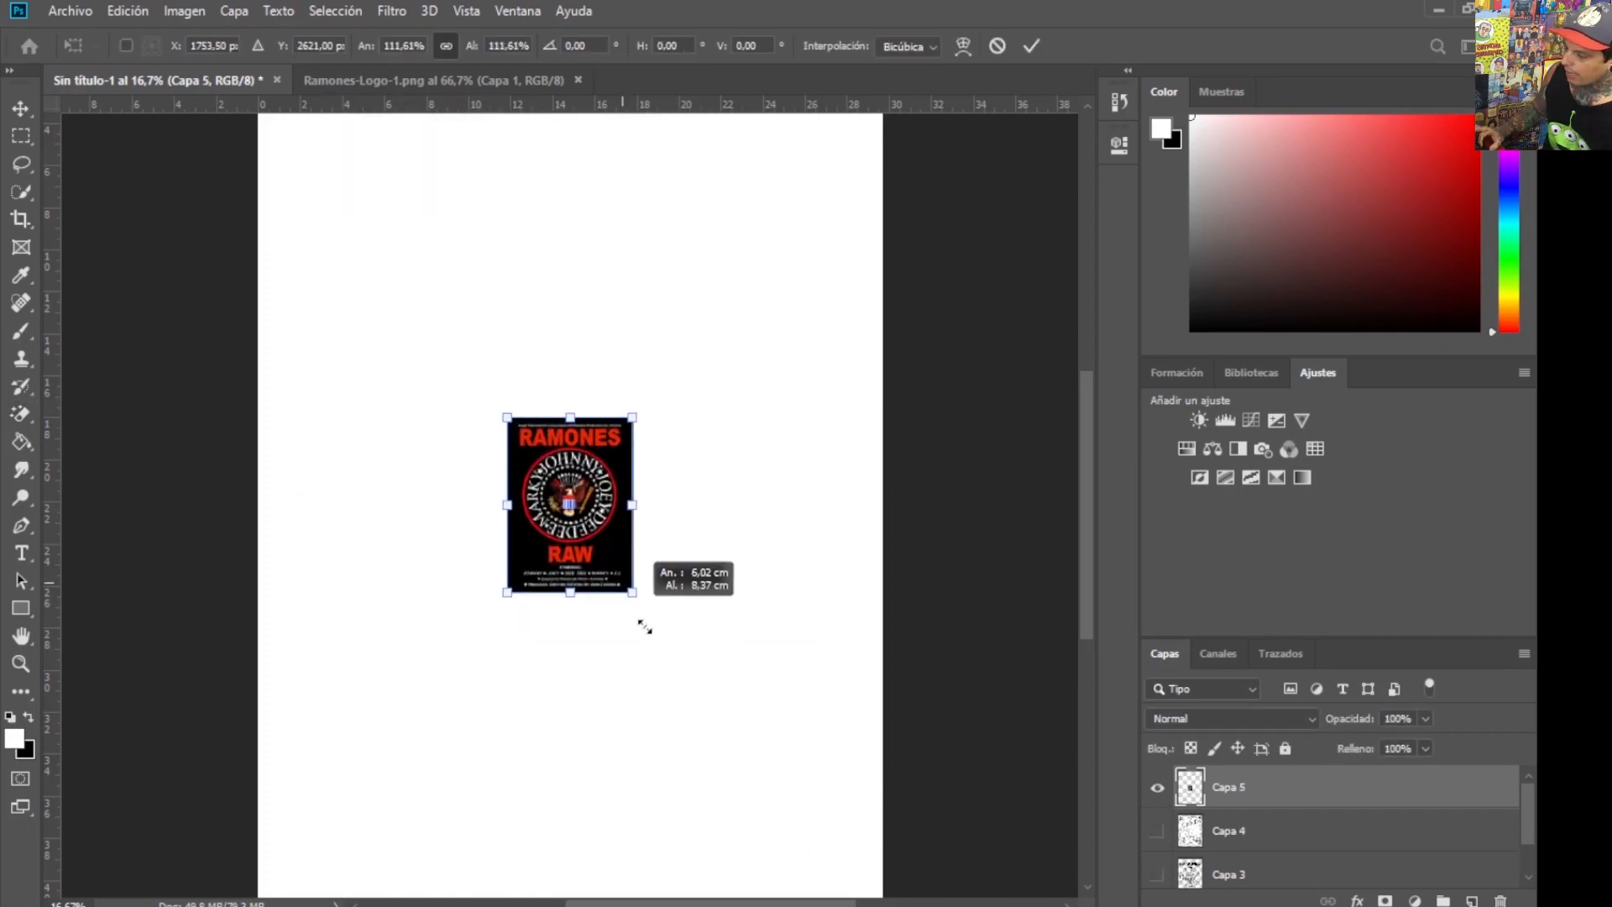
{"action": "left_click_drag", "start_coordinate": [641, 622], "coordinate": [791, 884]}
{"action": "key", "text": "u"}
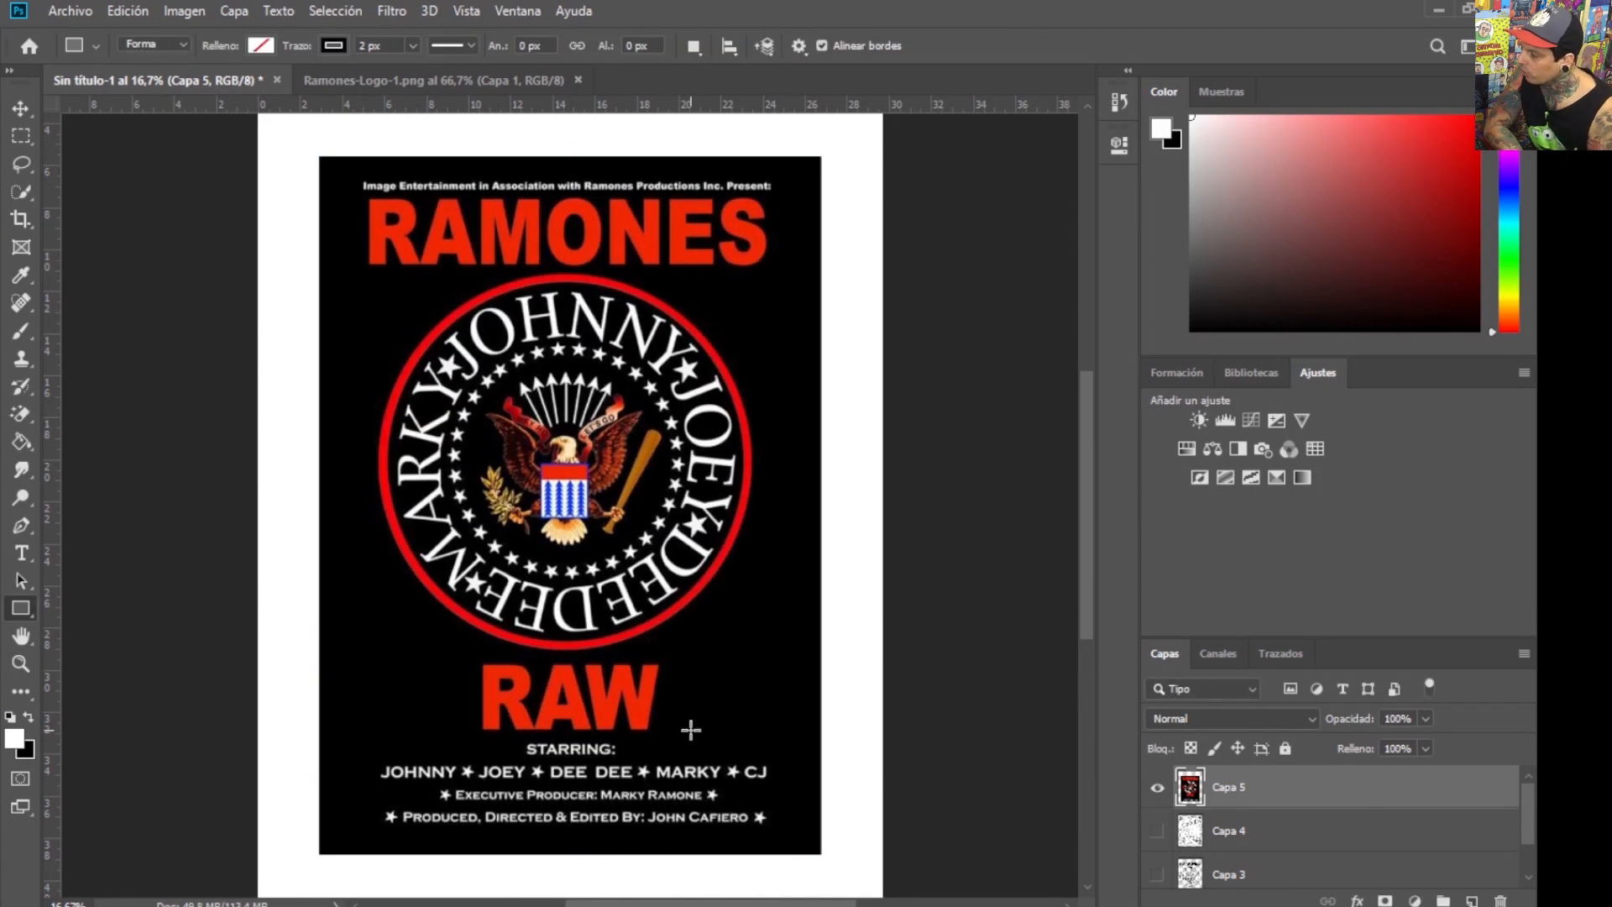
- Try the Magic Eraser on the poster's black background with Contiguous on and off, undoing each erasure
{"action": "left_click", "coordinate": [21, 413]}
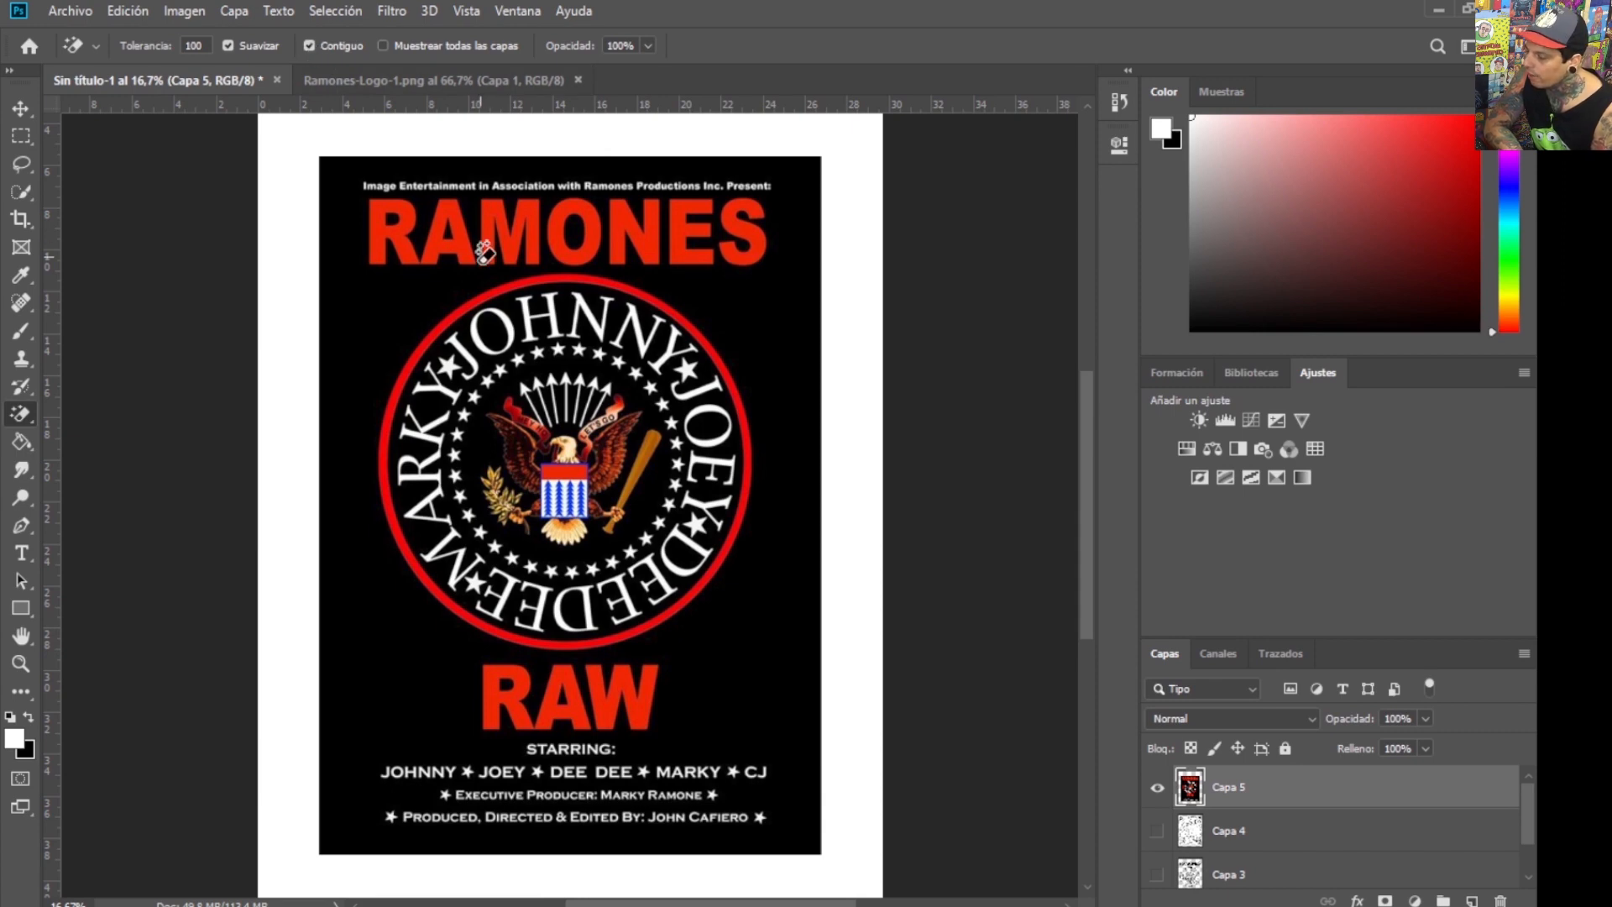
{"action": "left_click", "coordinate": [387, 301]}
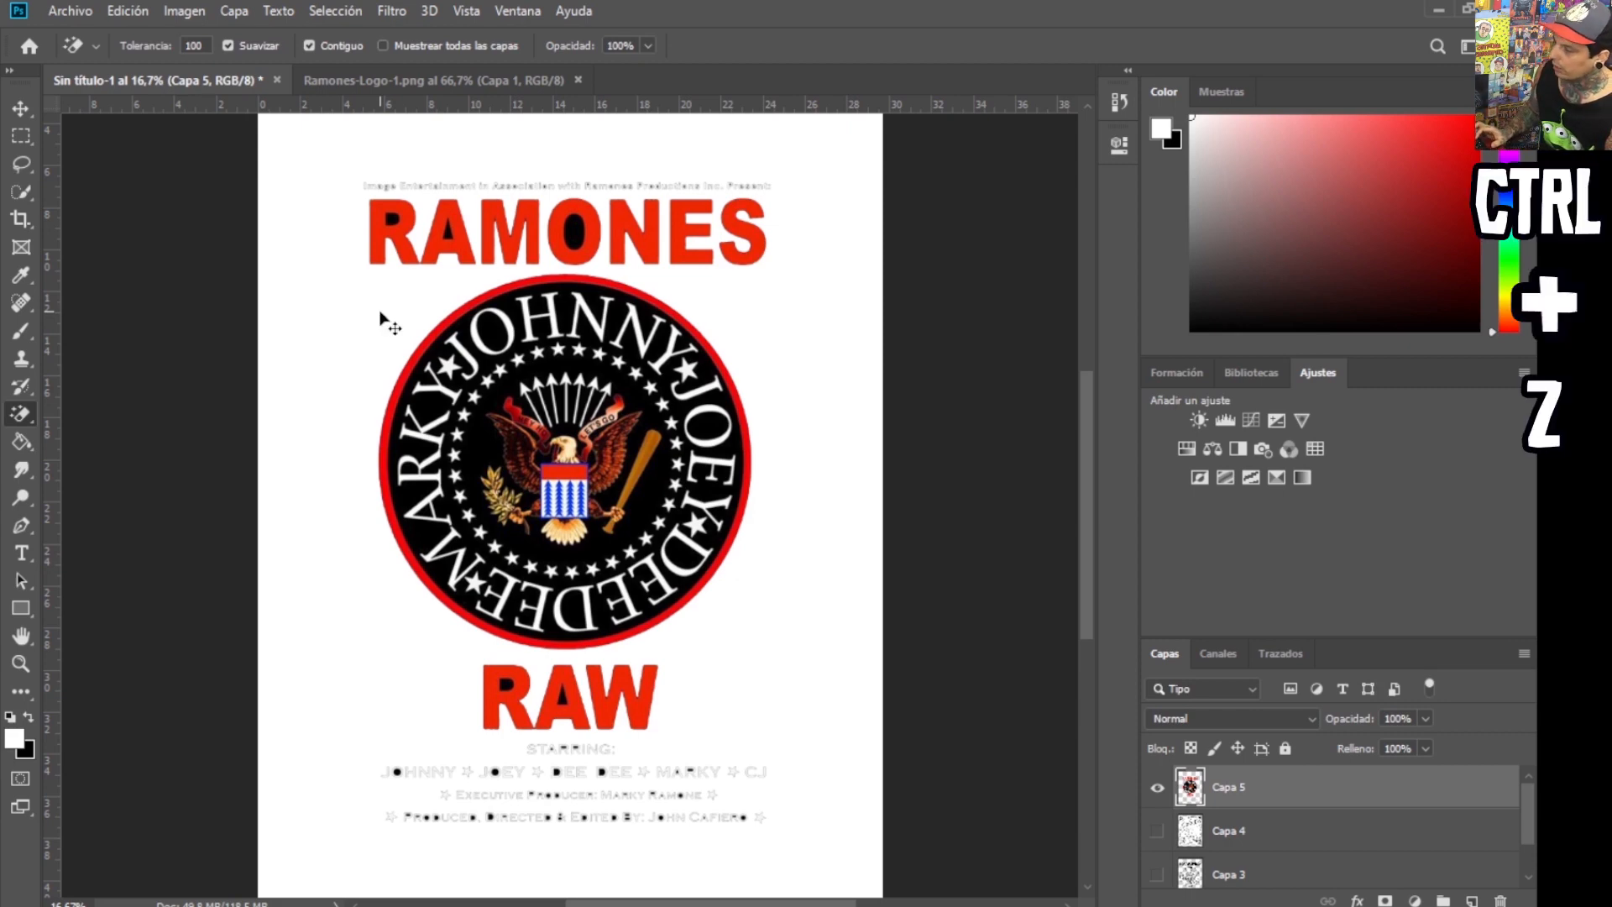
{"action": "key", "text": "ctrl+z"}
{"action": "left_click", "coordinate": [309, 45]}
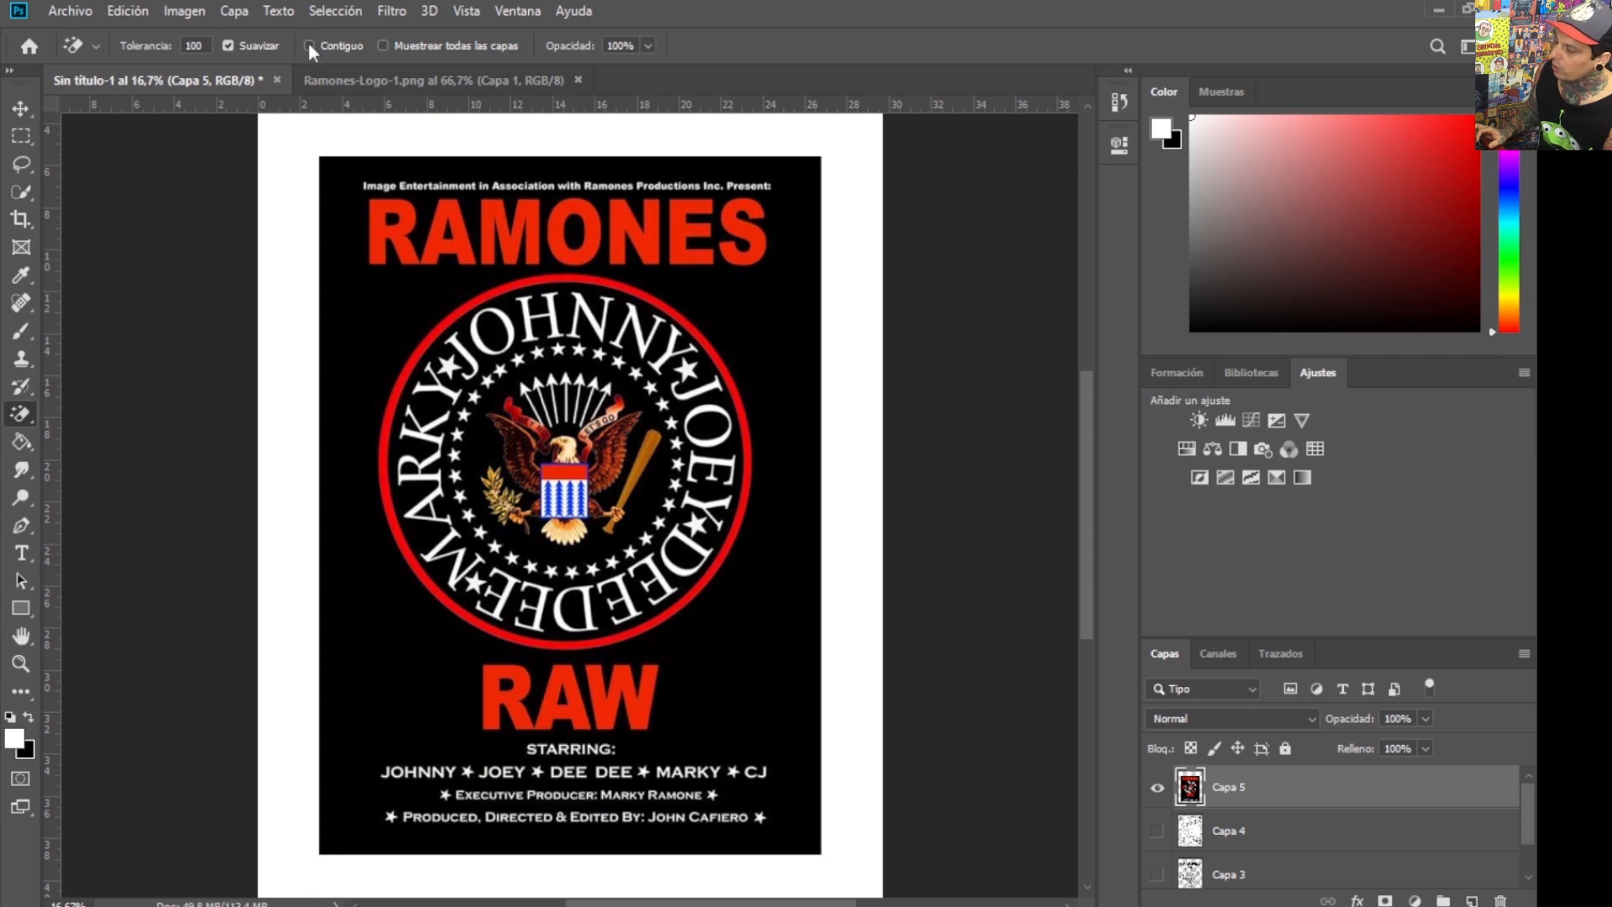
{"action": "left_click", "coordinate": [379, 287]}
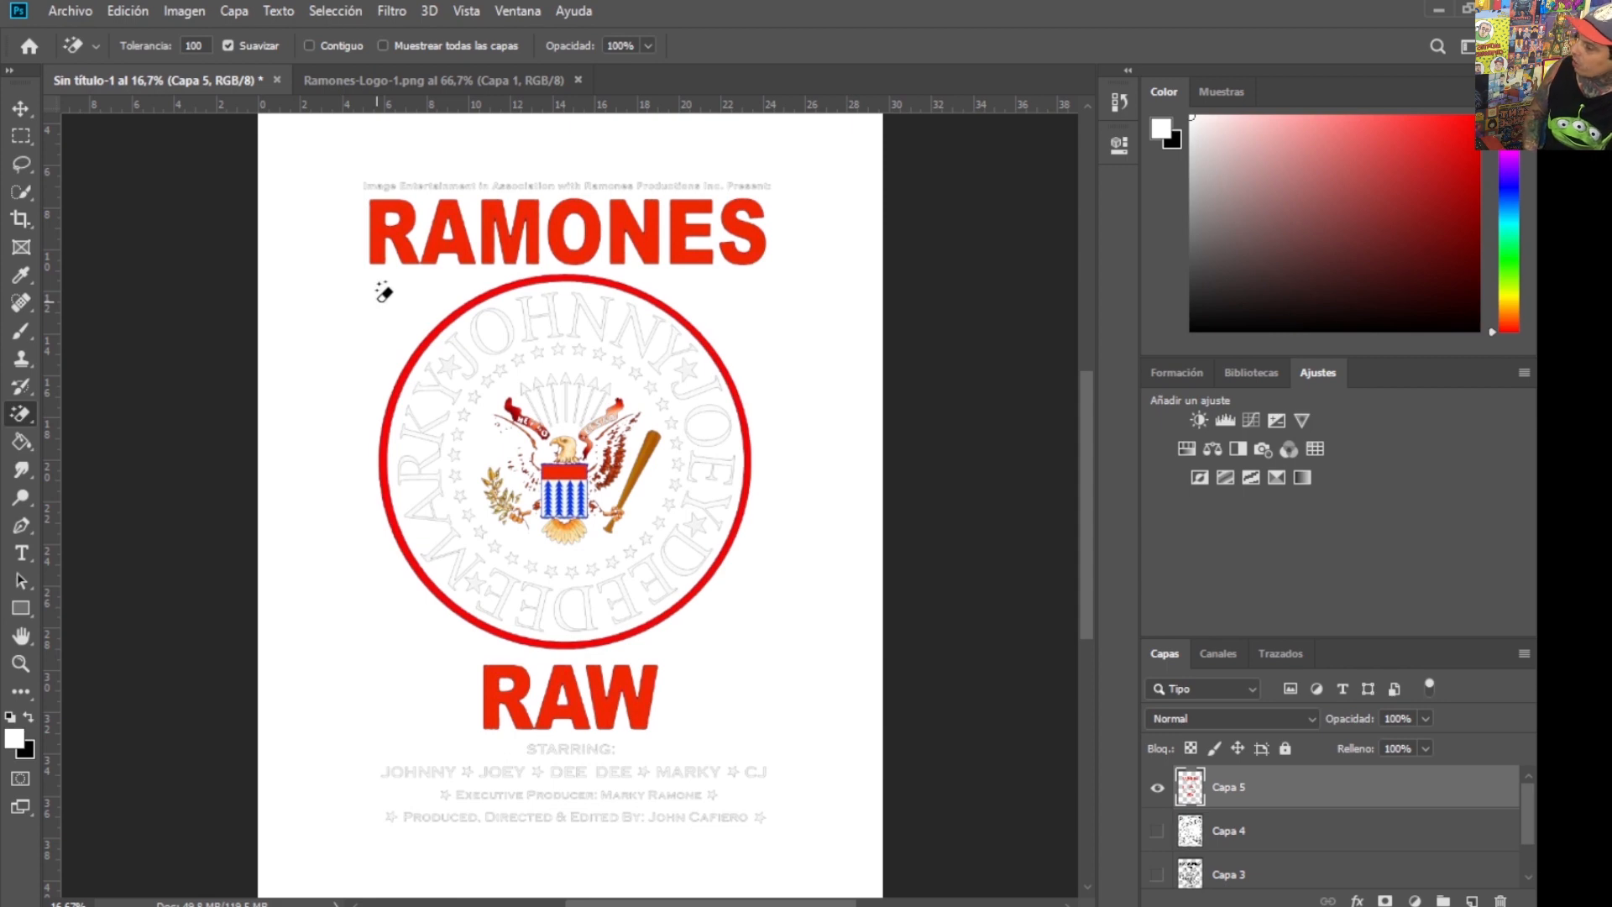
{"action": "key", "text": "ctrl+z"}
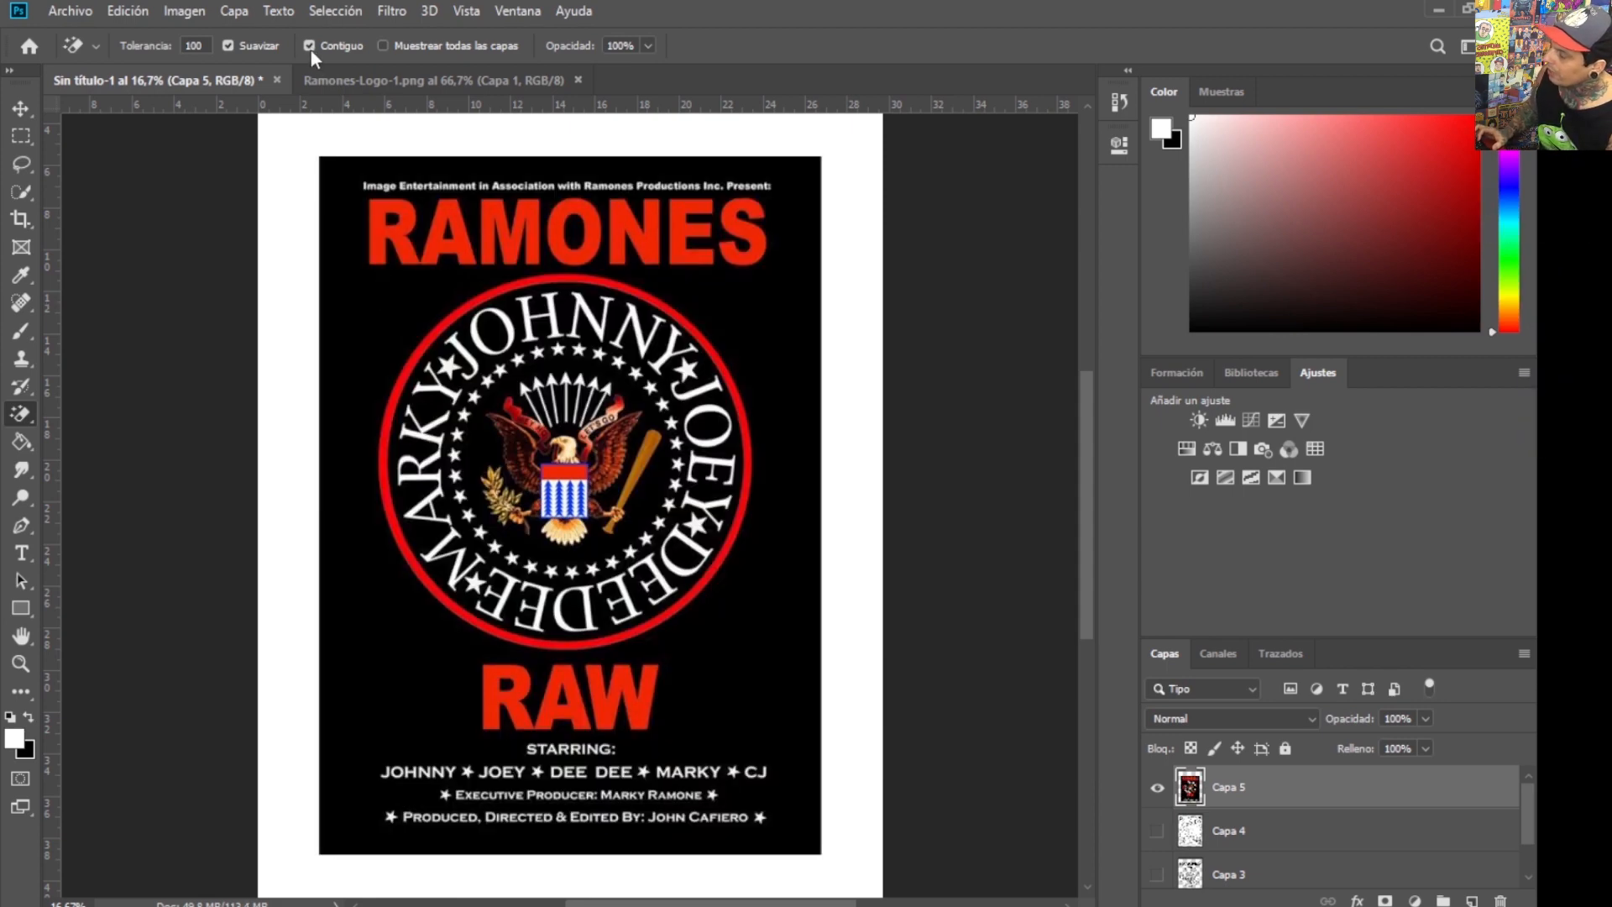
- Erase the black area outside the poster's ring and lettering again with Contiguous on, undoing each attempt
{"action": "left_click", "coordinate": [346, 255]}
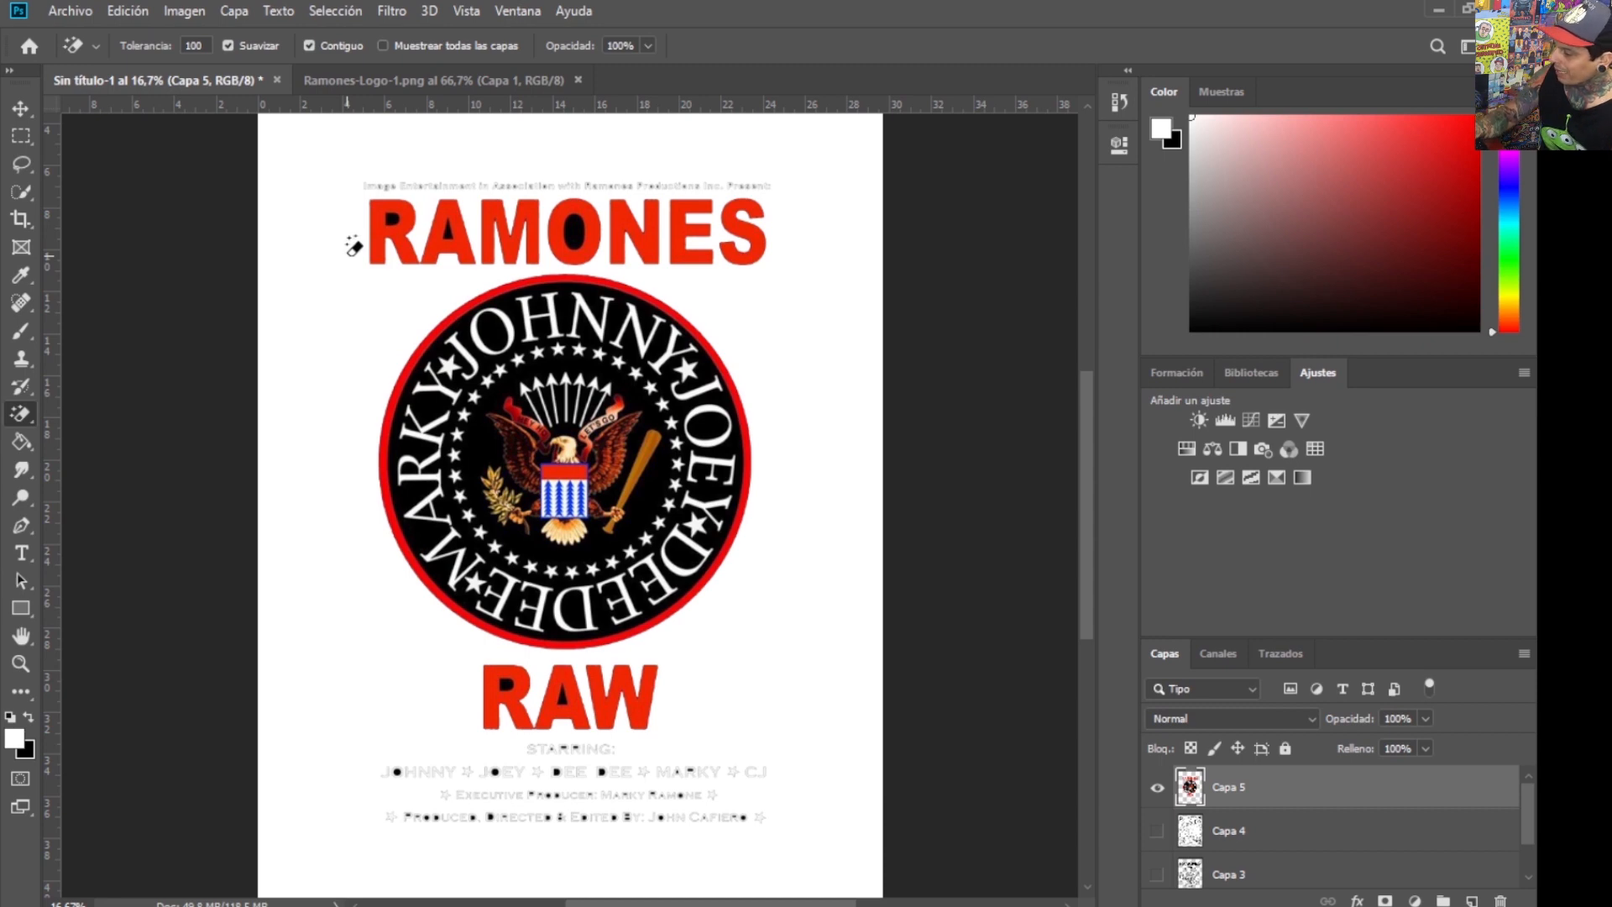
{"action": "key", "text": "ctrl+z"}
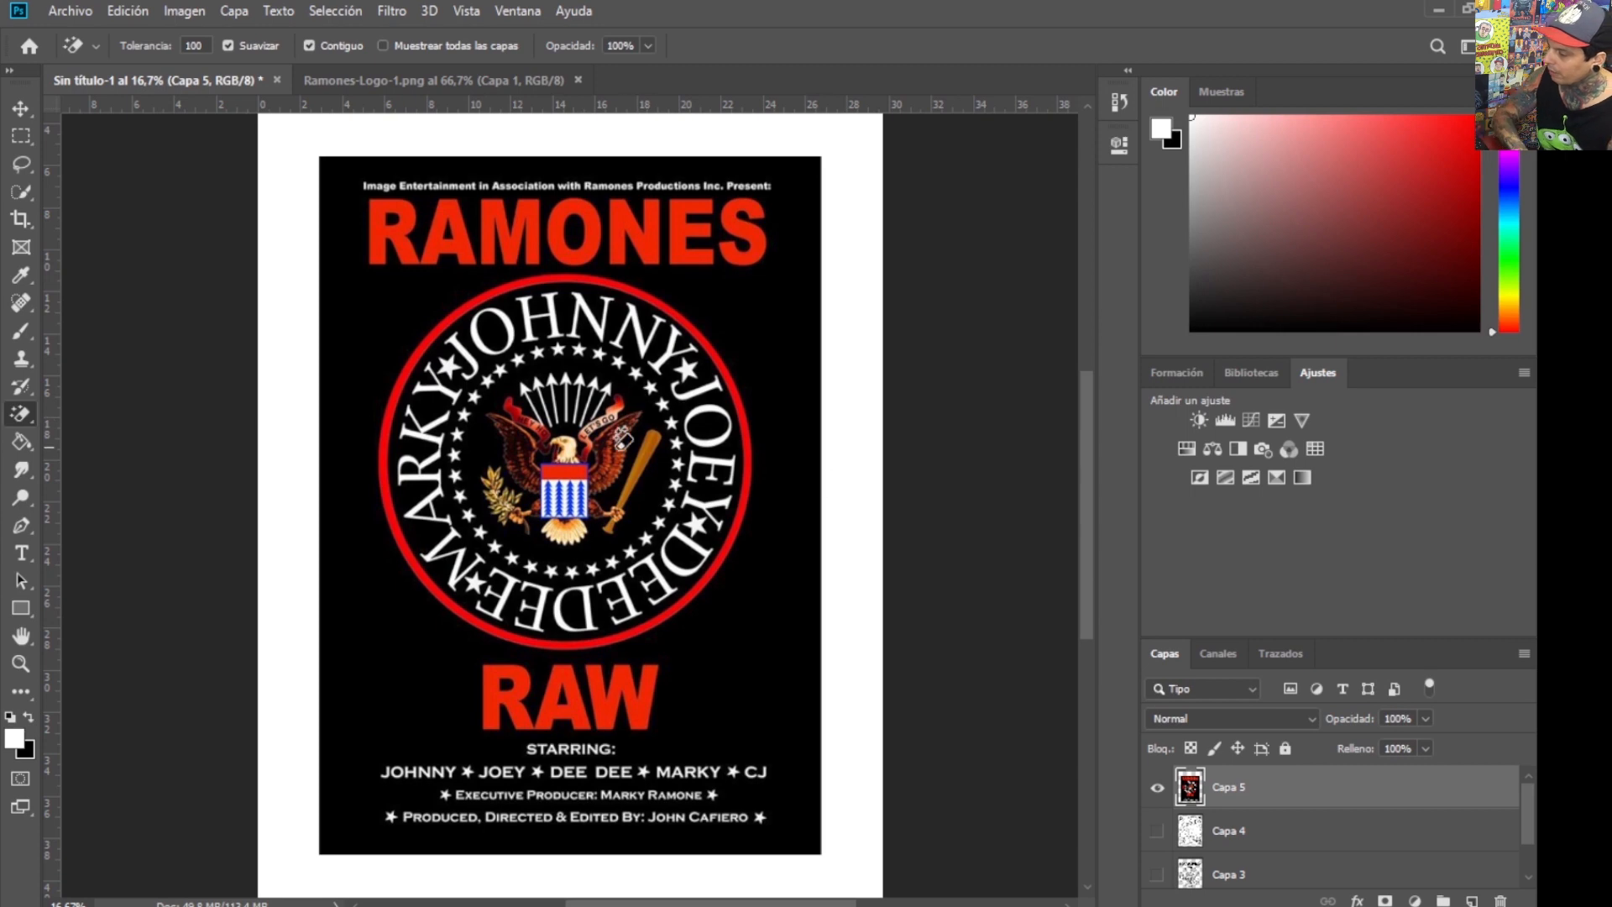
{"action": "left_click", "coordinate": [350, 388]}
{"action": "key", "text": "ctrl+z"}
- Turn Contiguous off, erase all matching black from the poster, and delete the poster layer Capa 5
{"action": "left_click", "coordinate": [309, 45]}
{"action": "left_click", "coordinate": [382, 330]}
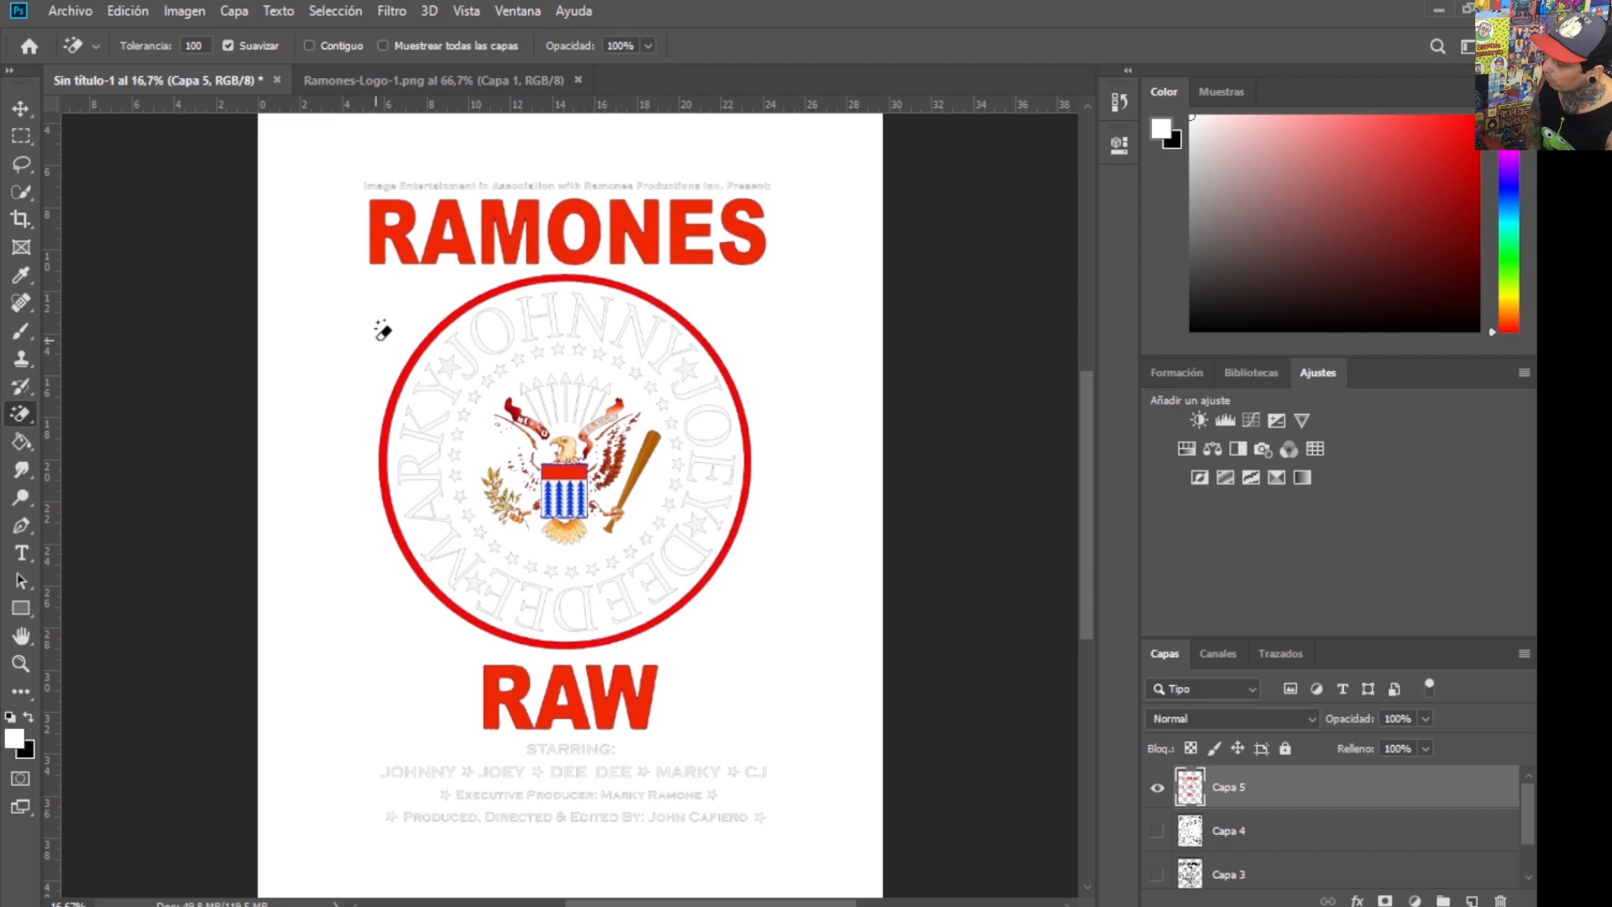
{"action": "key", "text": "v"}
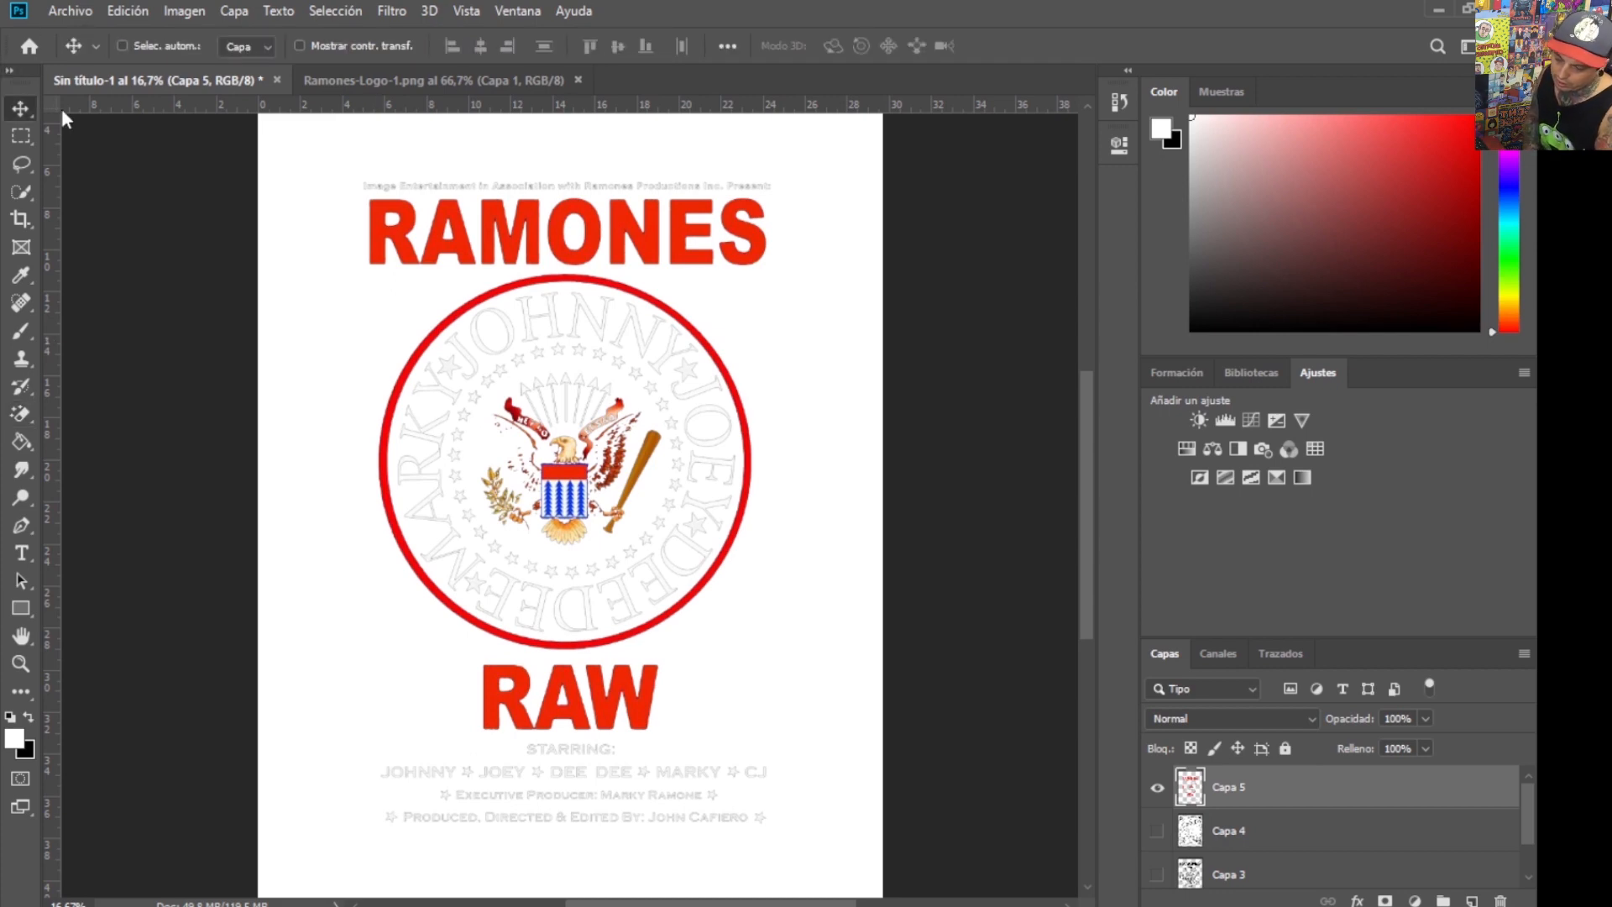
{"action": "key", "text": "Delete"}
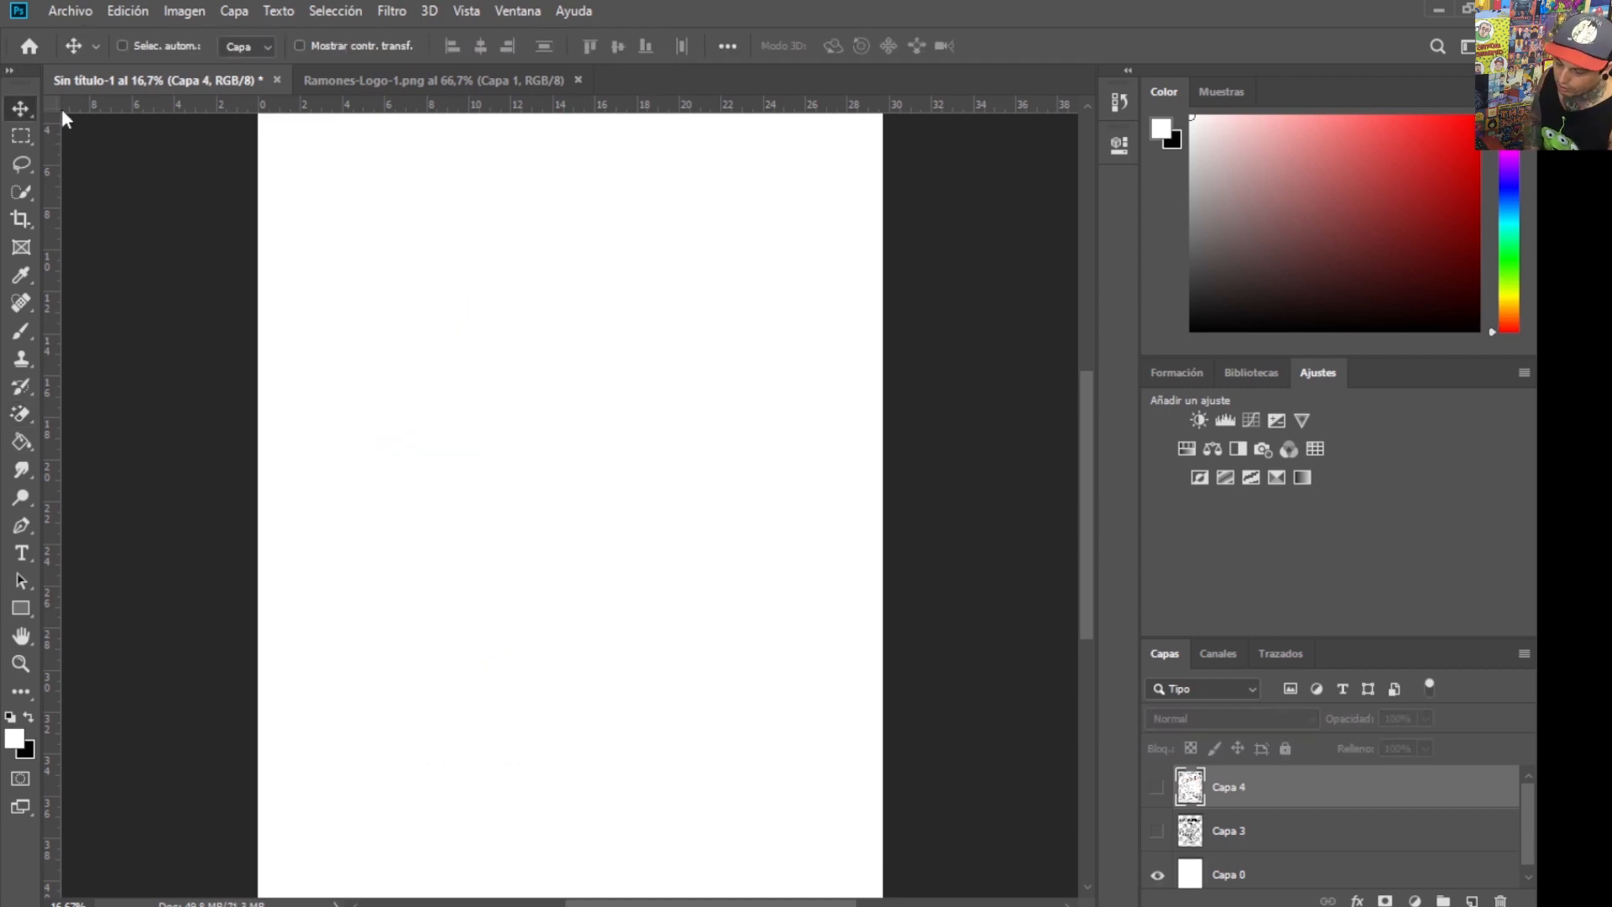
- Show the texture layer Capa 4 alone over transparency, with Capa 3 and the white Capa 0 hidden
{"action": "left_click", "coordinate": [1157, 786]}
{"action": "left_click", "coordinate": [1157, 874]}
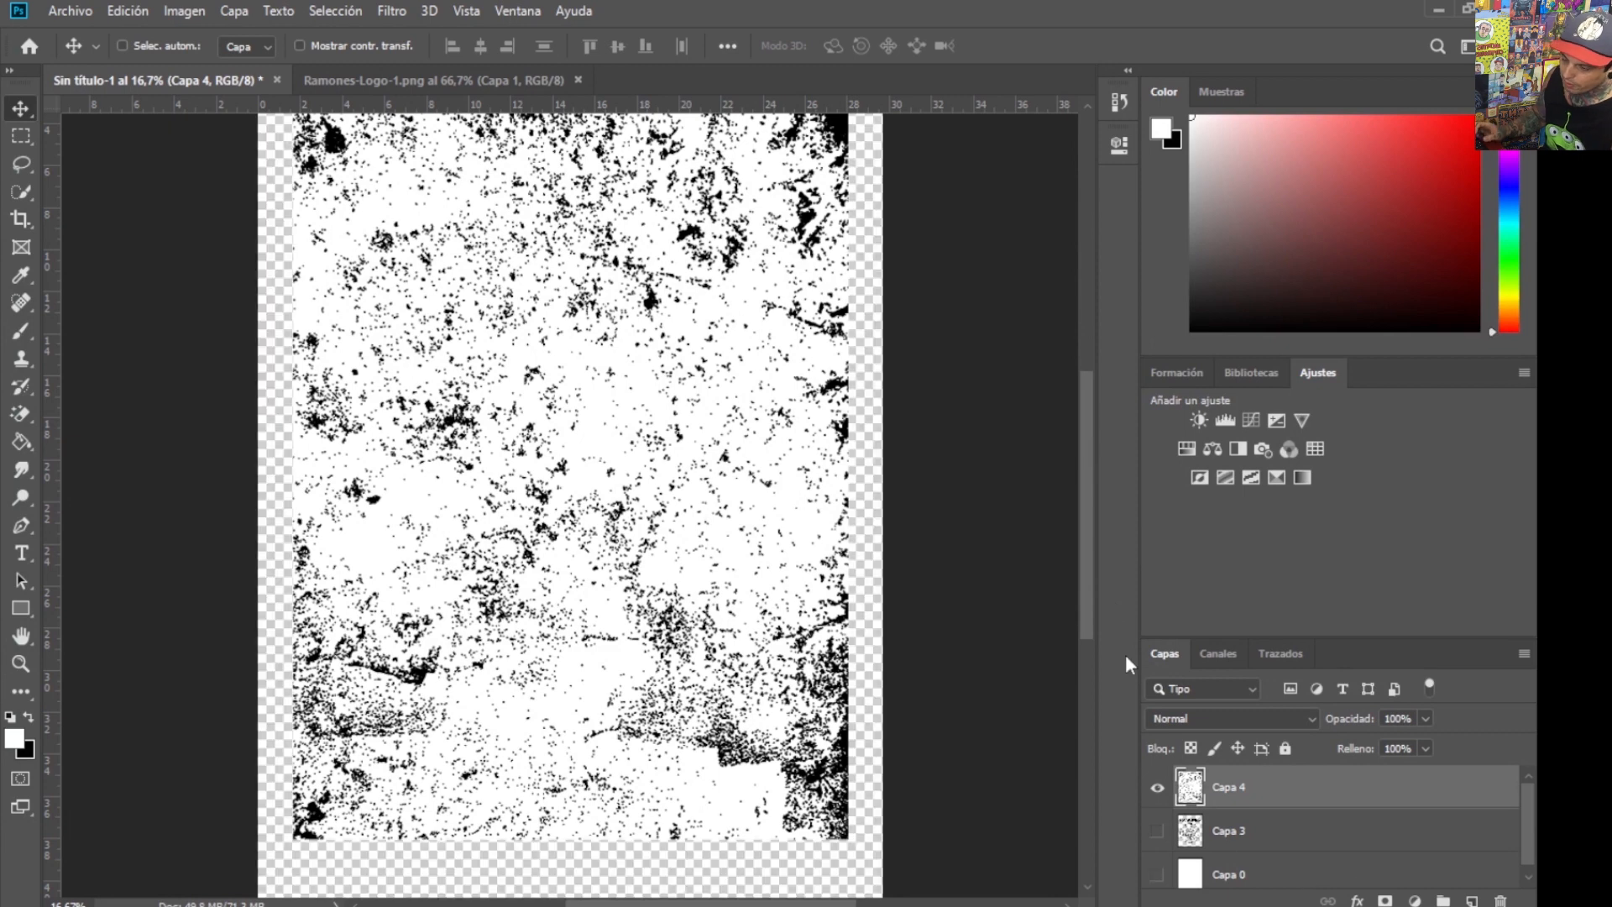
{"action": "scroll", "coordinate": [1089, 623], "scroll_direction": "down", "scroll_amount": 1}
{"action": "scroll", "coordinate": [1224, 874], "scroll_direction": "down", "scroll_amount": 1}
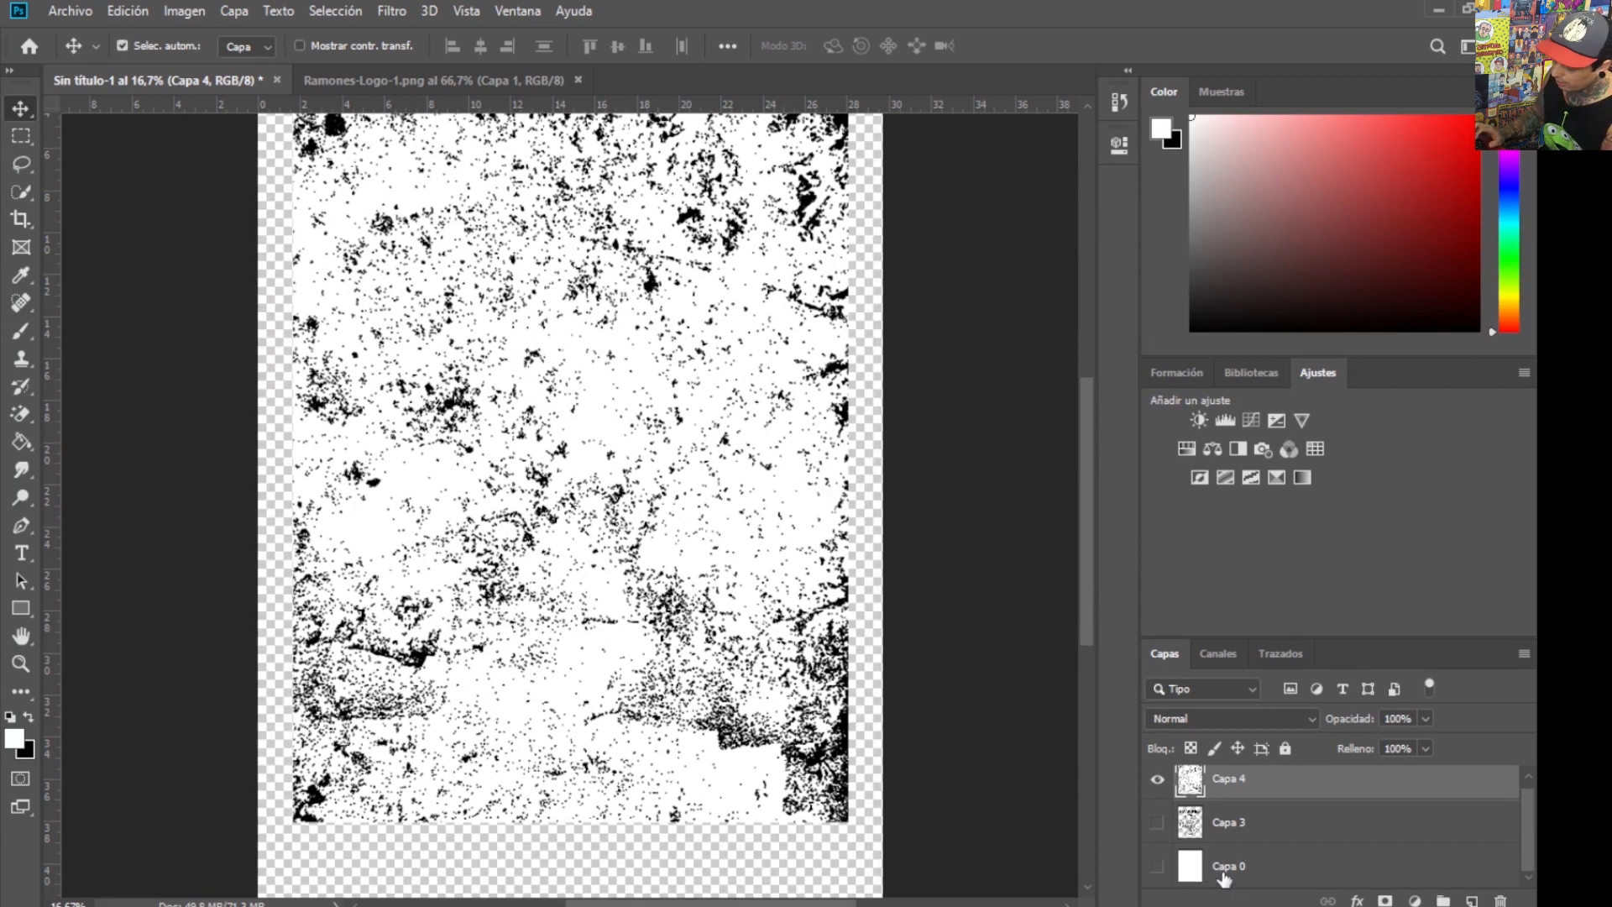
{"action": "key", "text": "ctrl+0"}
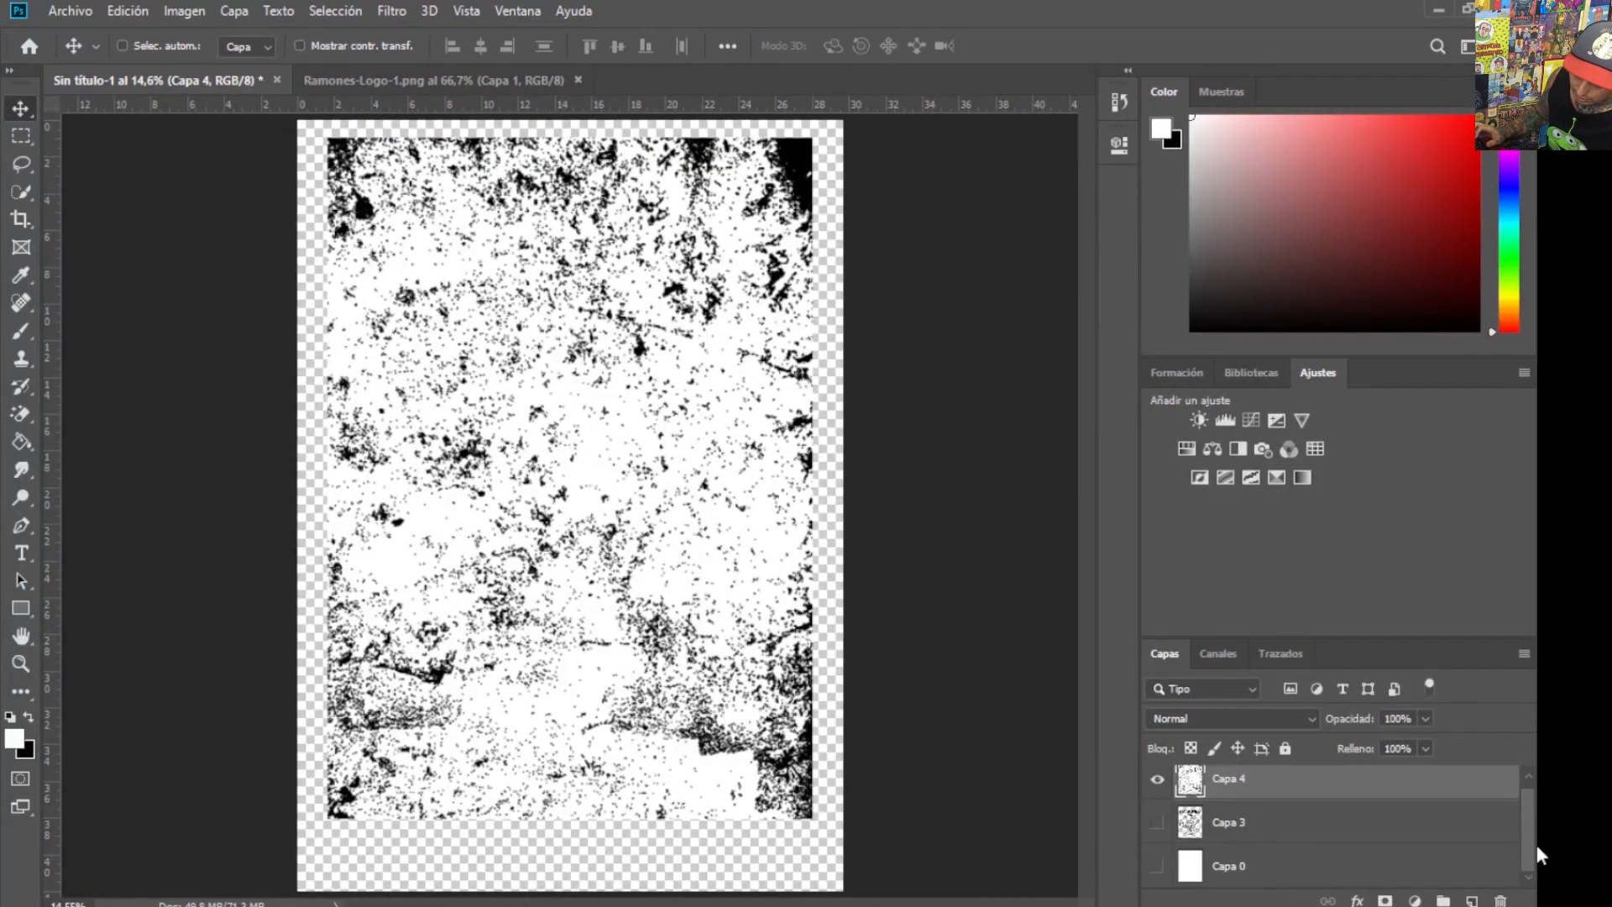
{"action": "left_click", "coordinate": [1157, 828]}
{"action": "left_click", "coordinate": [1157, 866]}
{"action": "left_click", "coordinate": [1157, 865]}
{"action": "left_click", "coordinate": [1157, 823]}
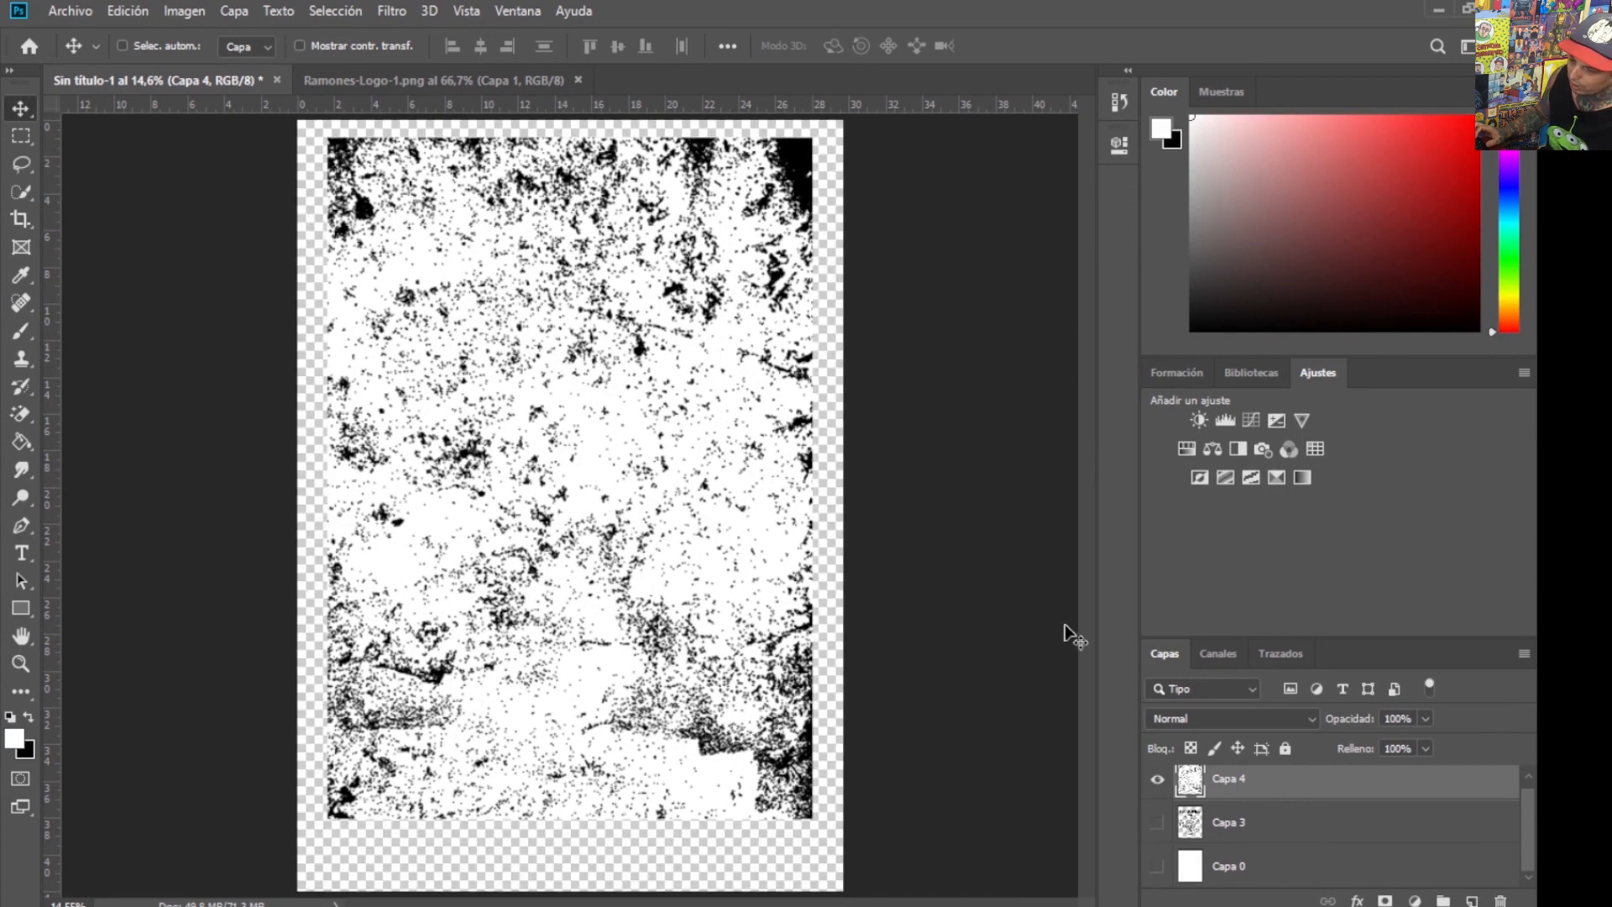
- Remove all the white from the texture on Capa 4 using the Magic Eraser with tolerance 100 and Contiguous off
{"action": "left_click", "coordinate": [21, 414]}
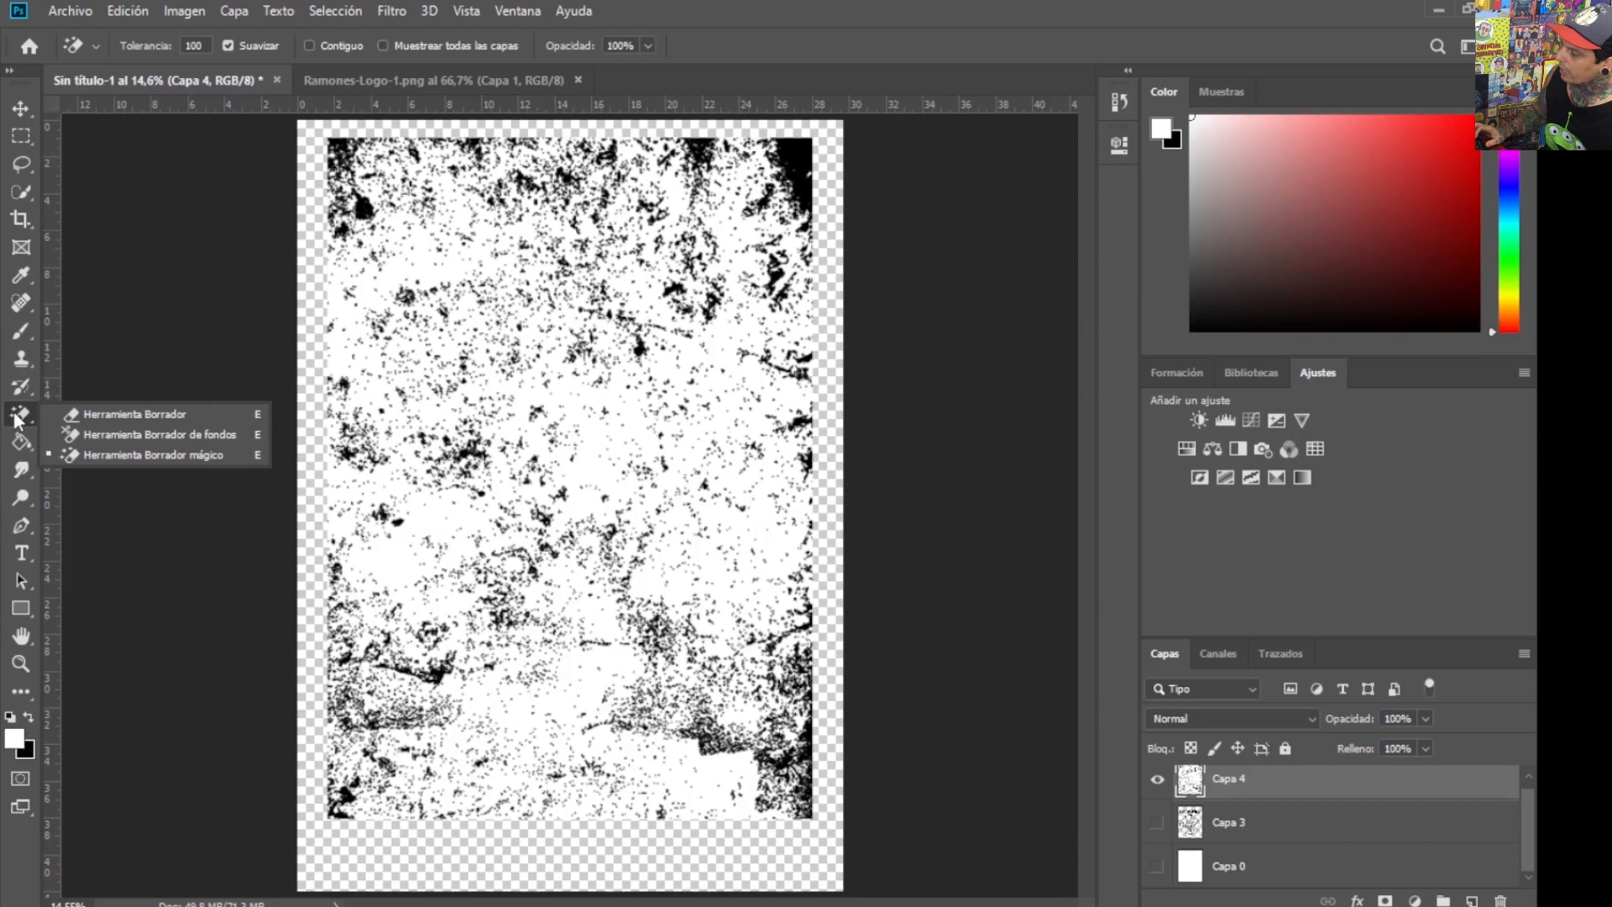
{"action": "left_click", "coordinate": [94, 457]}
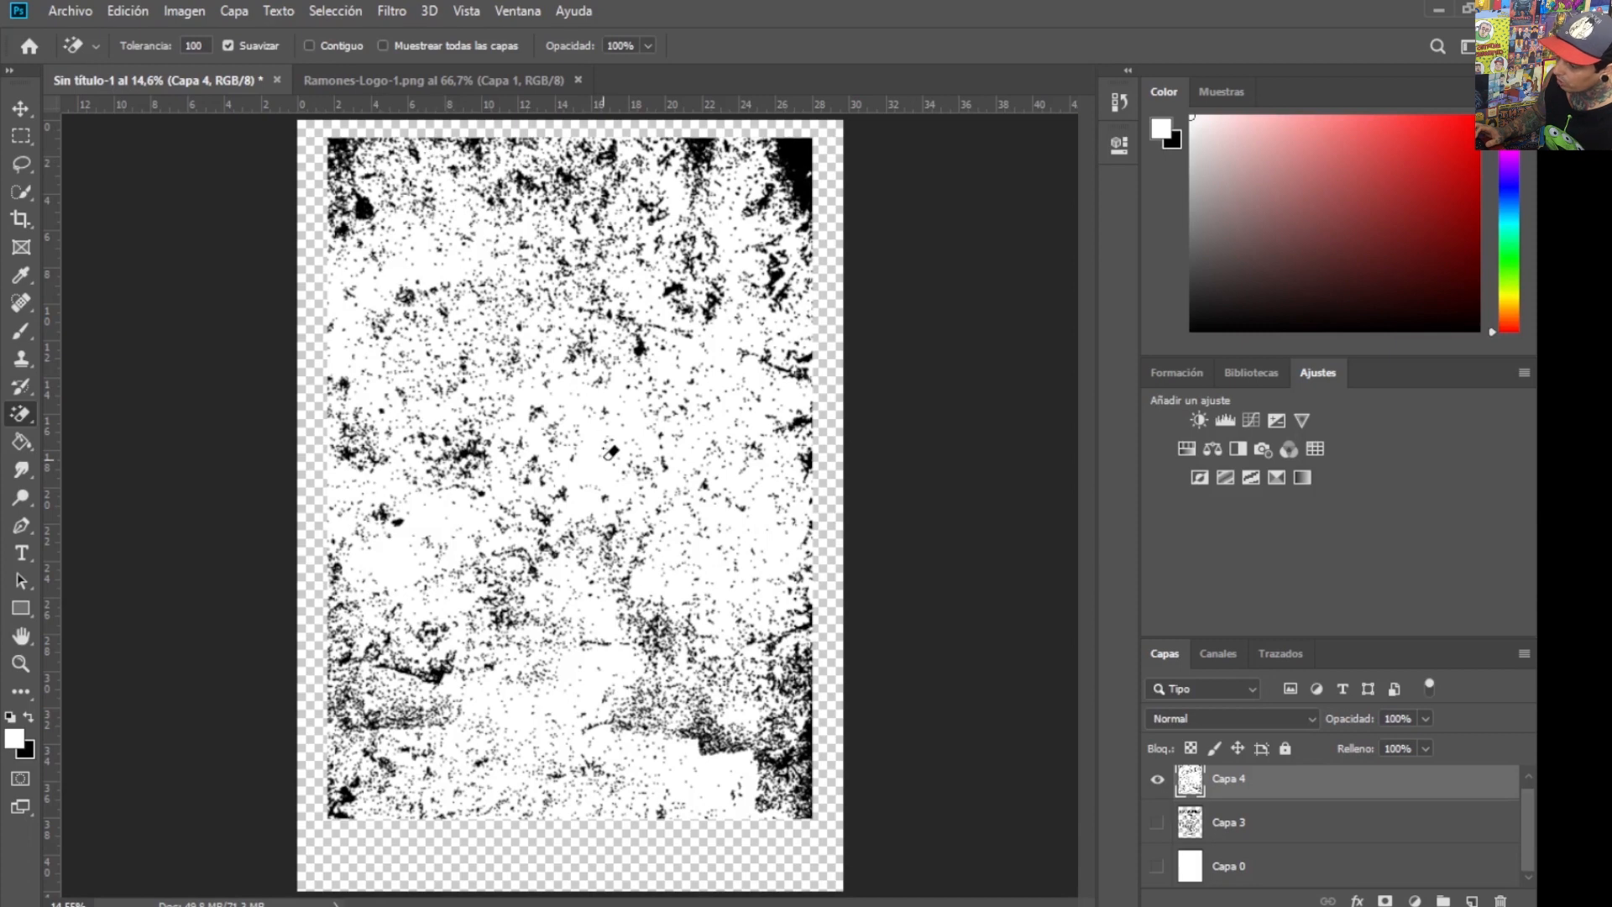
{"action": "left_click", "coordinate": [599, 450]}
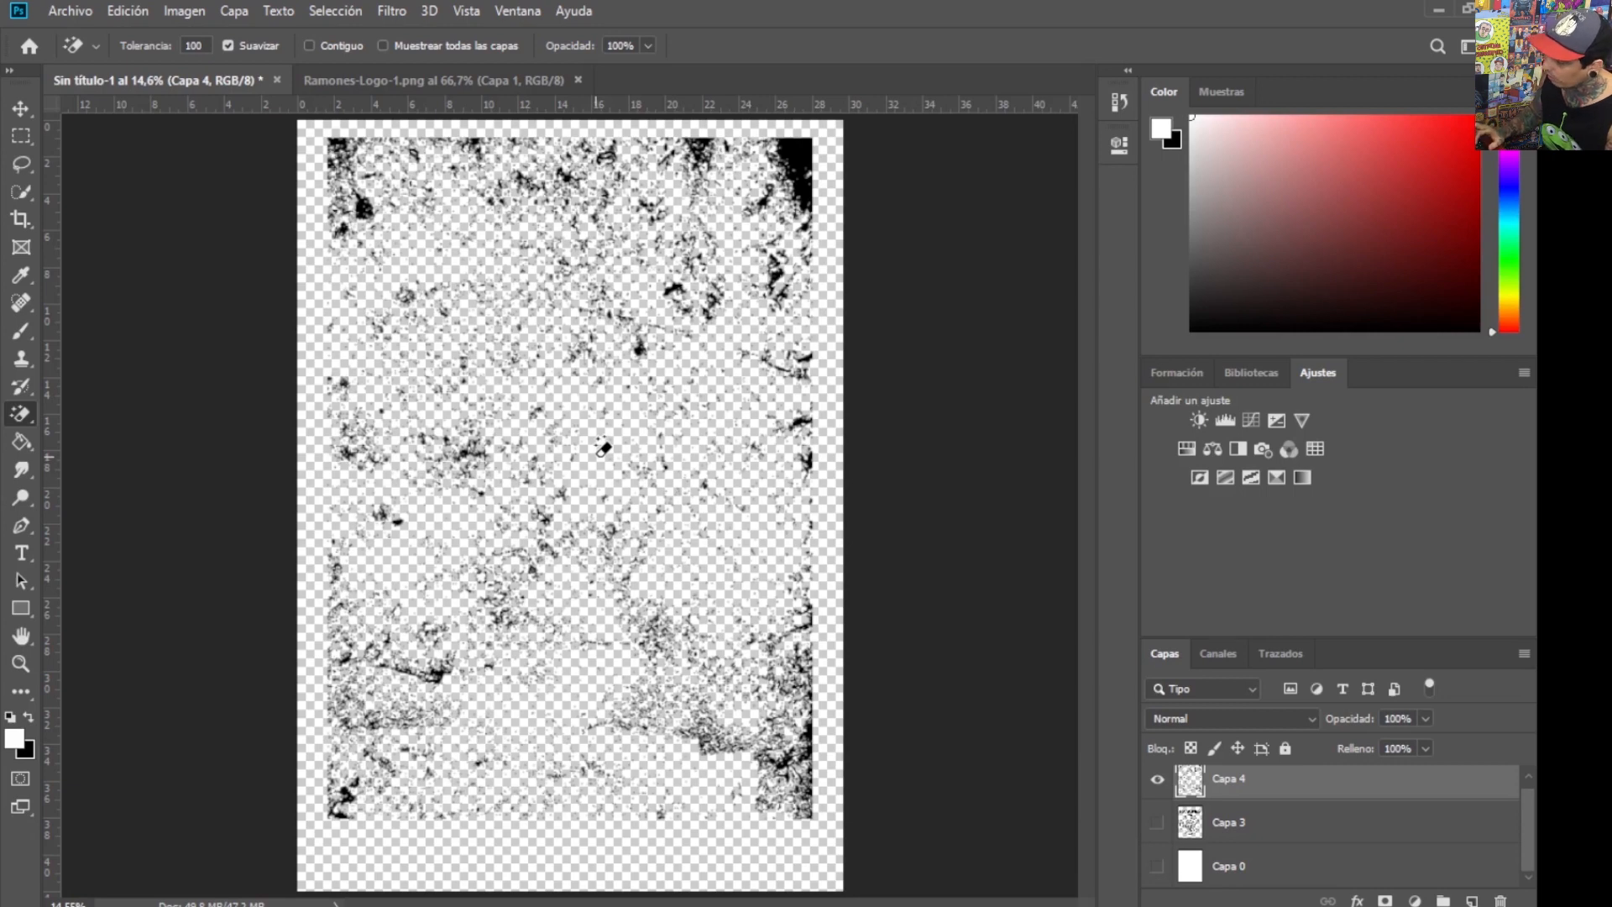
- Undo the white removal, try the Magic Eraser on Capa 4 with Contiguous on, check the remaining white up close, and undo it
{"action": "key", "text": "ctrl+z"}
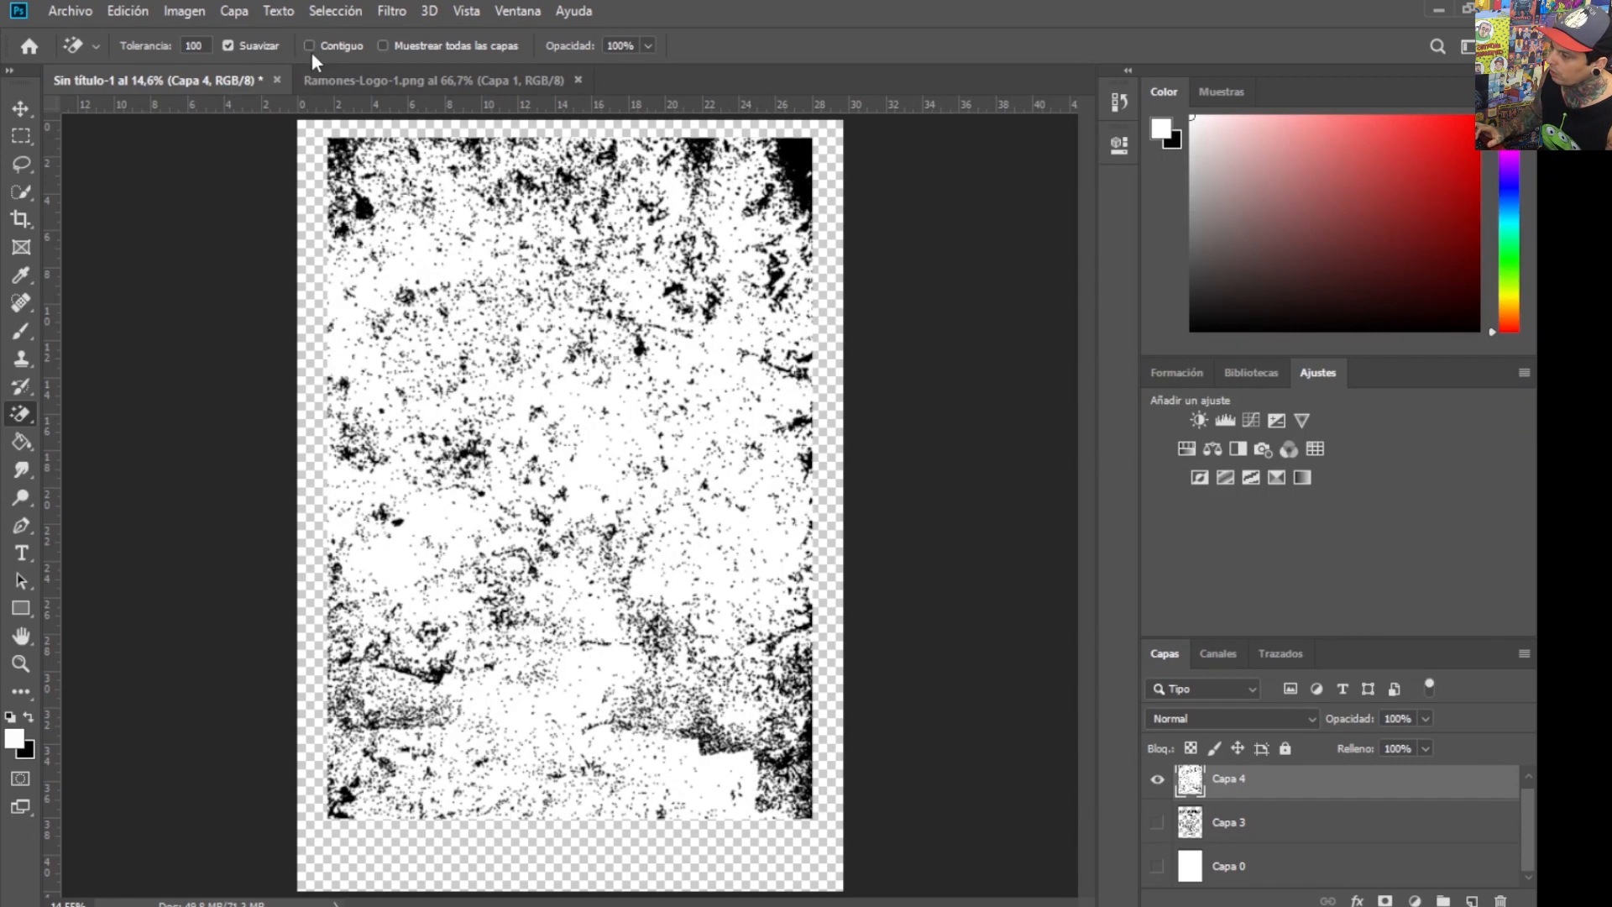
{"action": "left_click", "coordinate": [310, 46]}
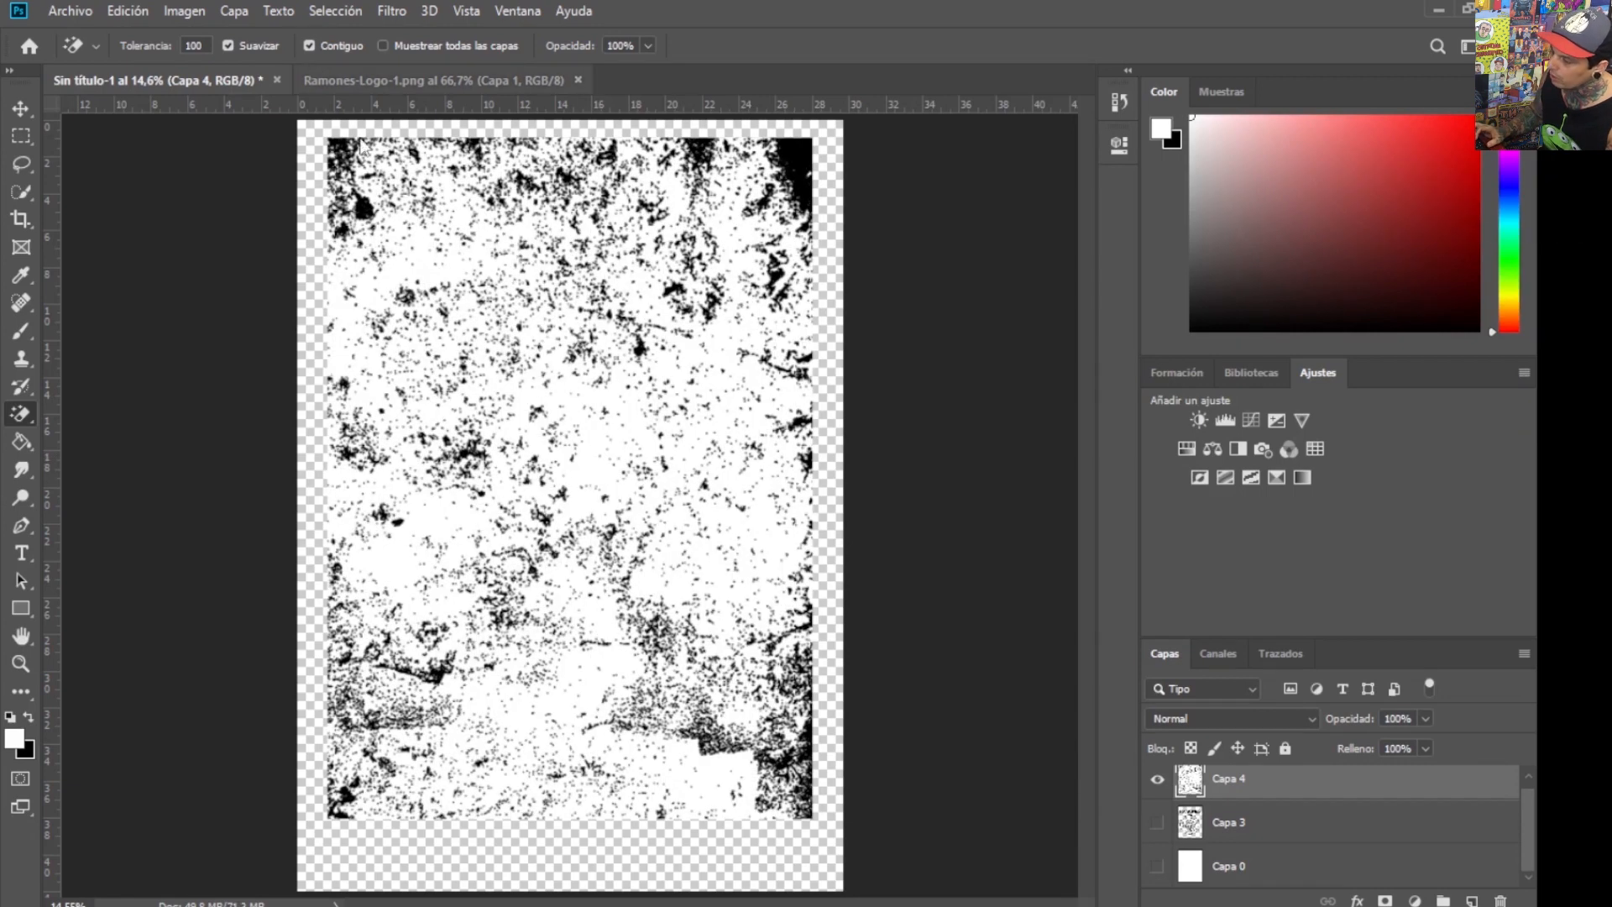
{"action": "left_click", "coordinate": [20, 665]}
{"action": "left_click_drag", "start_coordinate": [742, 784], "coordinate": [885, 764]}
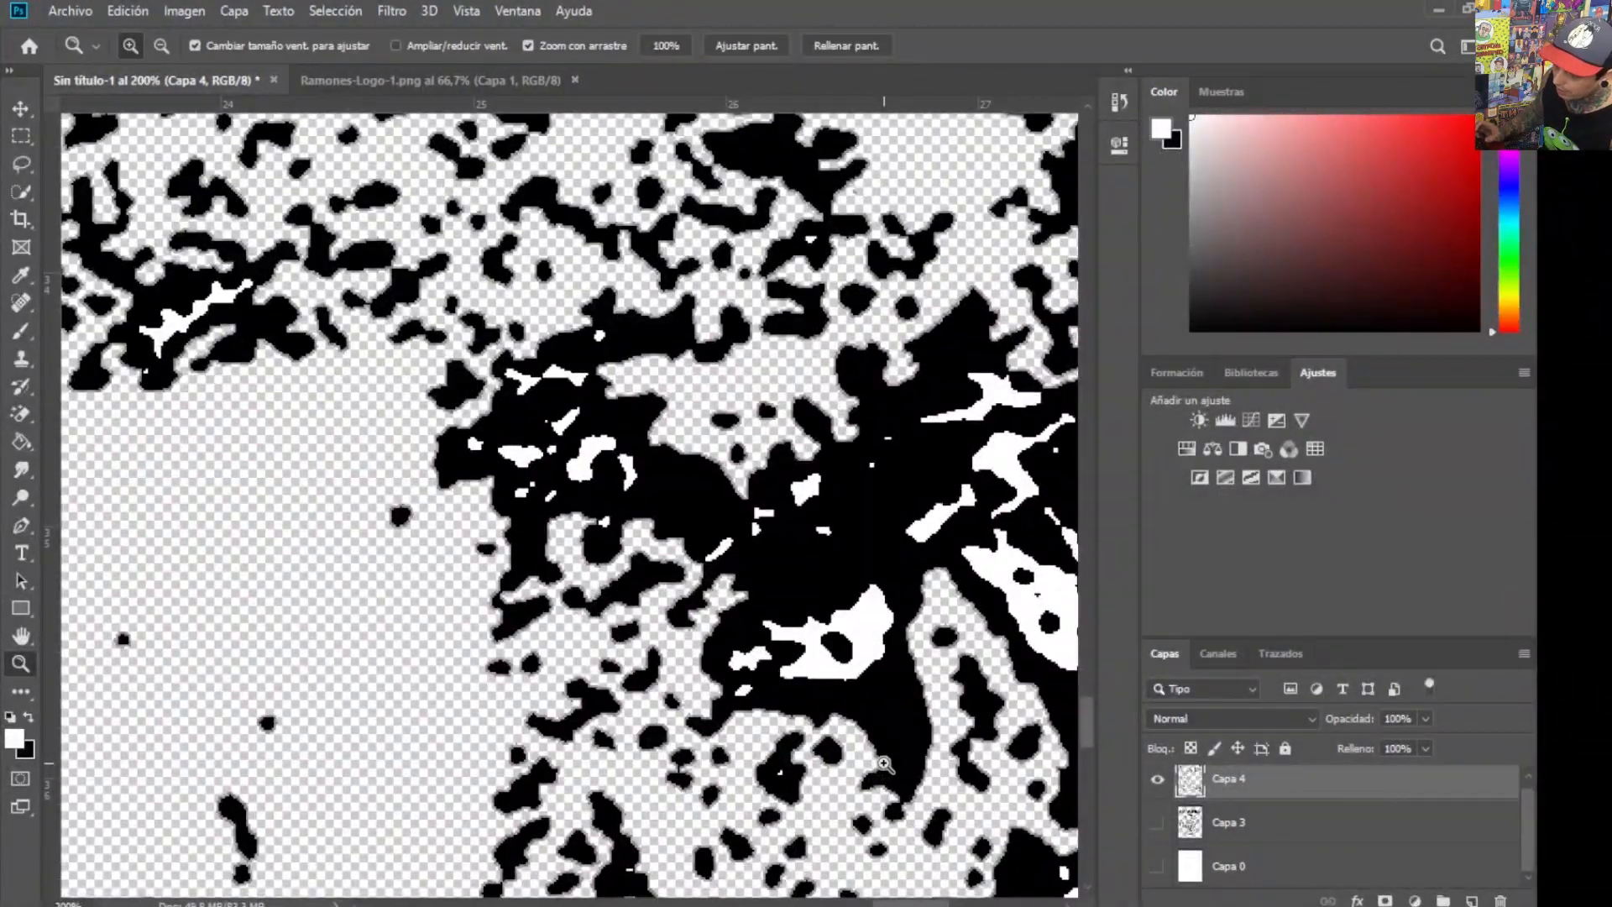
{"action": "left_click_drag", "start_coordinate": [914, 904], "coordinate": [947, 904]}
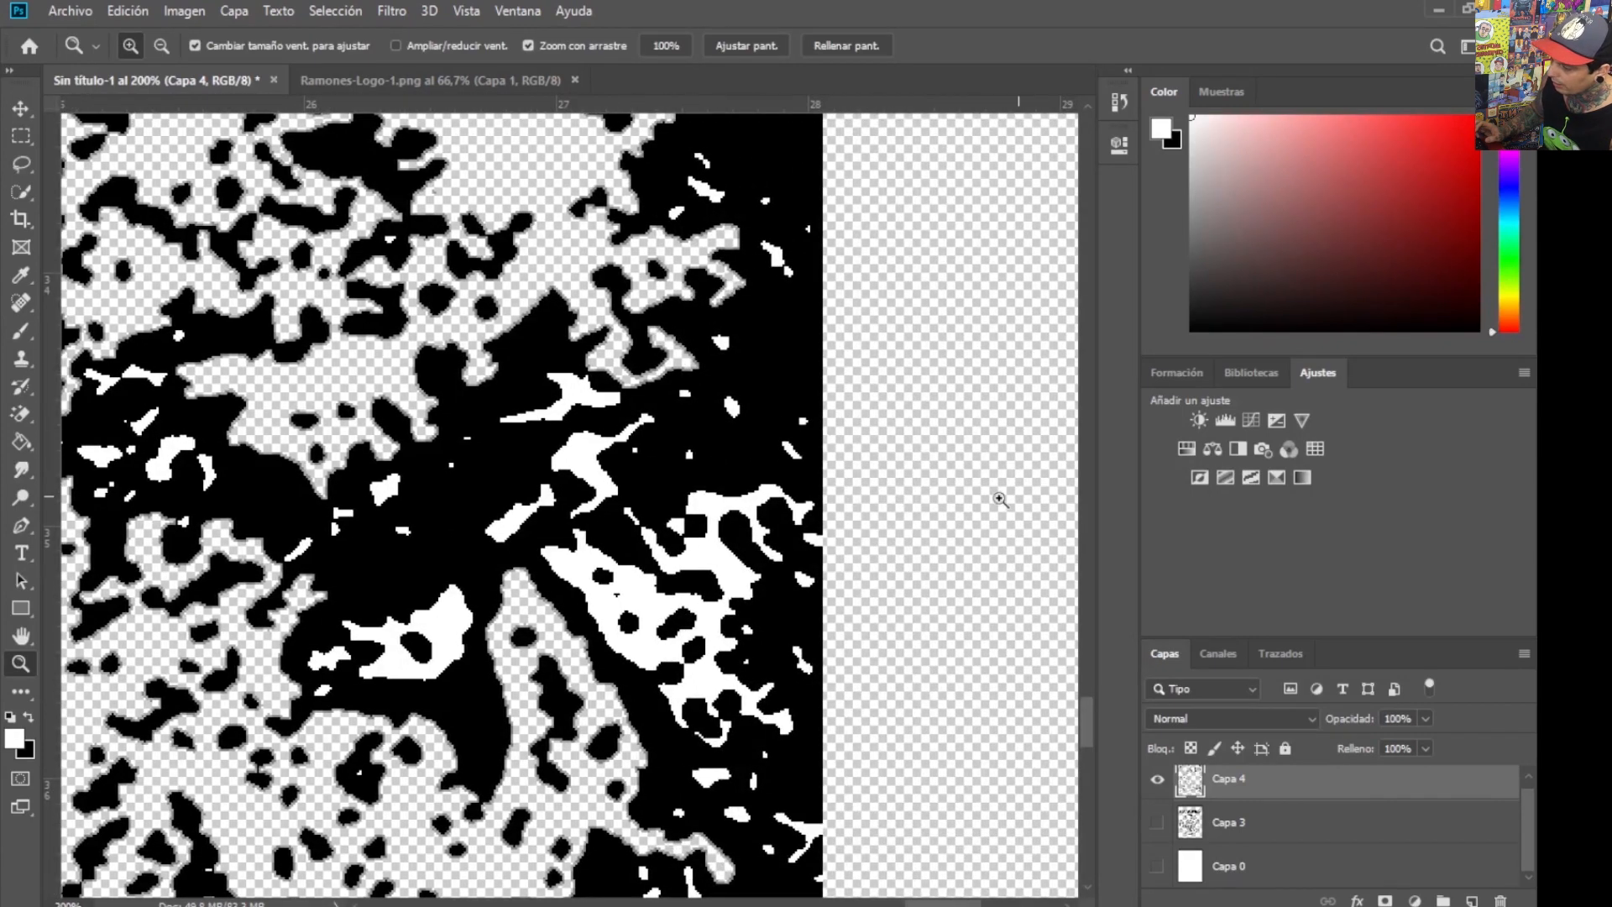
{"action": "key", "text": "ctrl+0"}
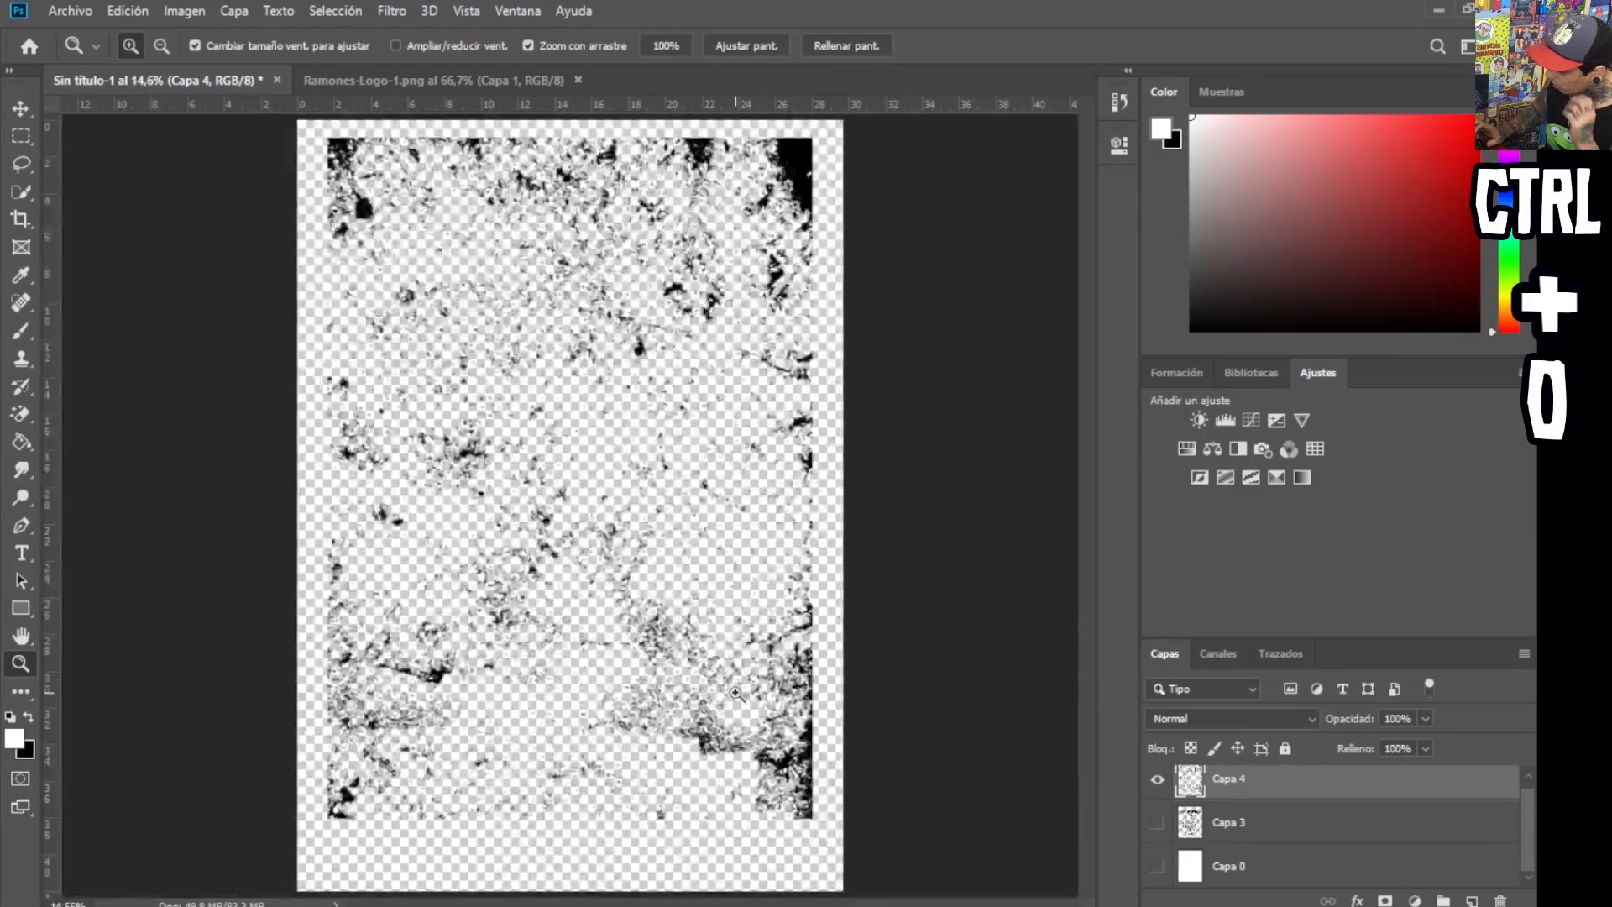
{"action": "key", "text": "ctrl+z"}
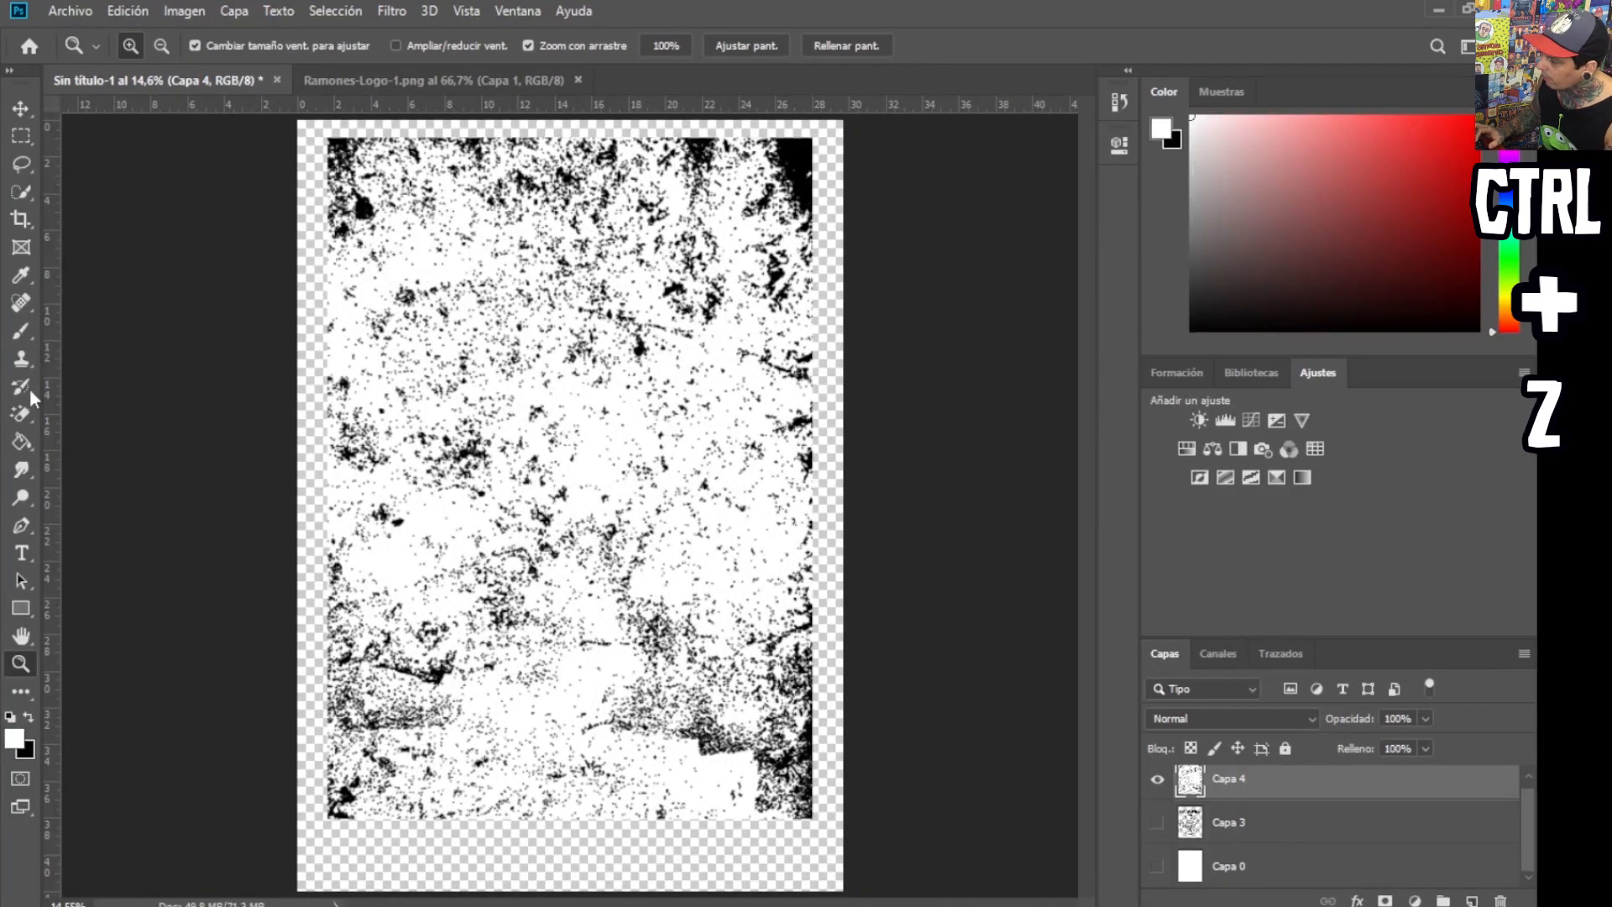
- Erase all white from Capa 4 using the Magic Eraser with Contiguous off, and check the texture's edge specks up close
{"action": "left_click", "coordinate": [21, 414]}
{"action": "left_click", "coordinate": [62, 457]}
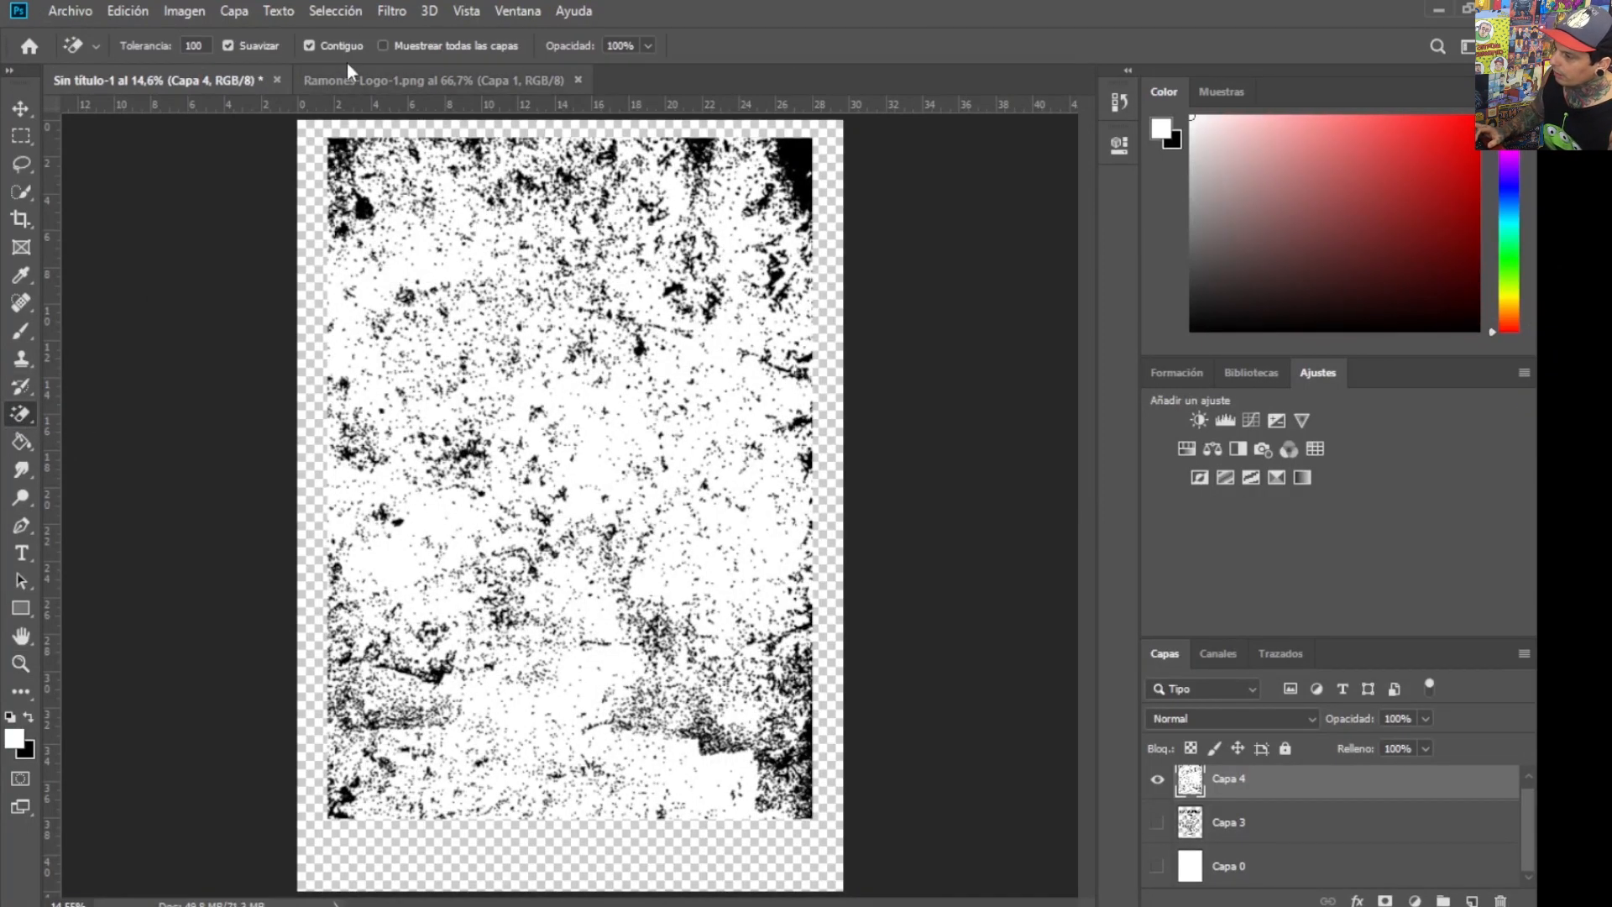
{"action": "left_click", "coordinate": [589, 383]}
{"action": "key", "text": "z"}
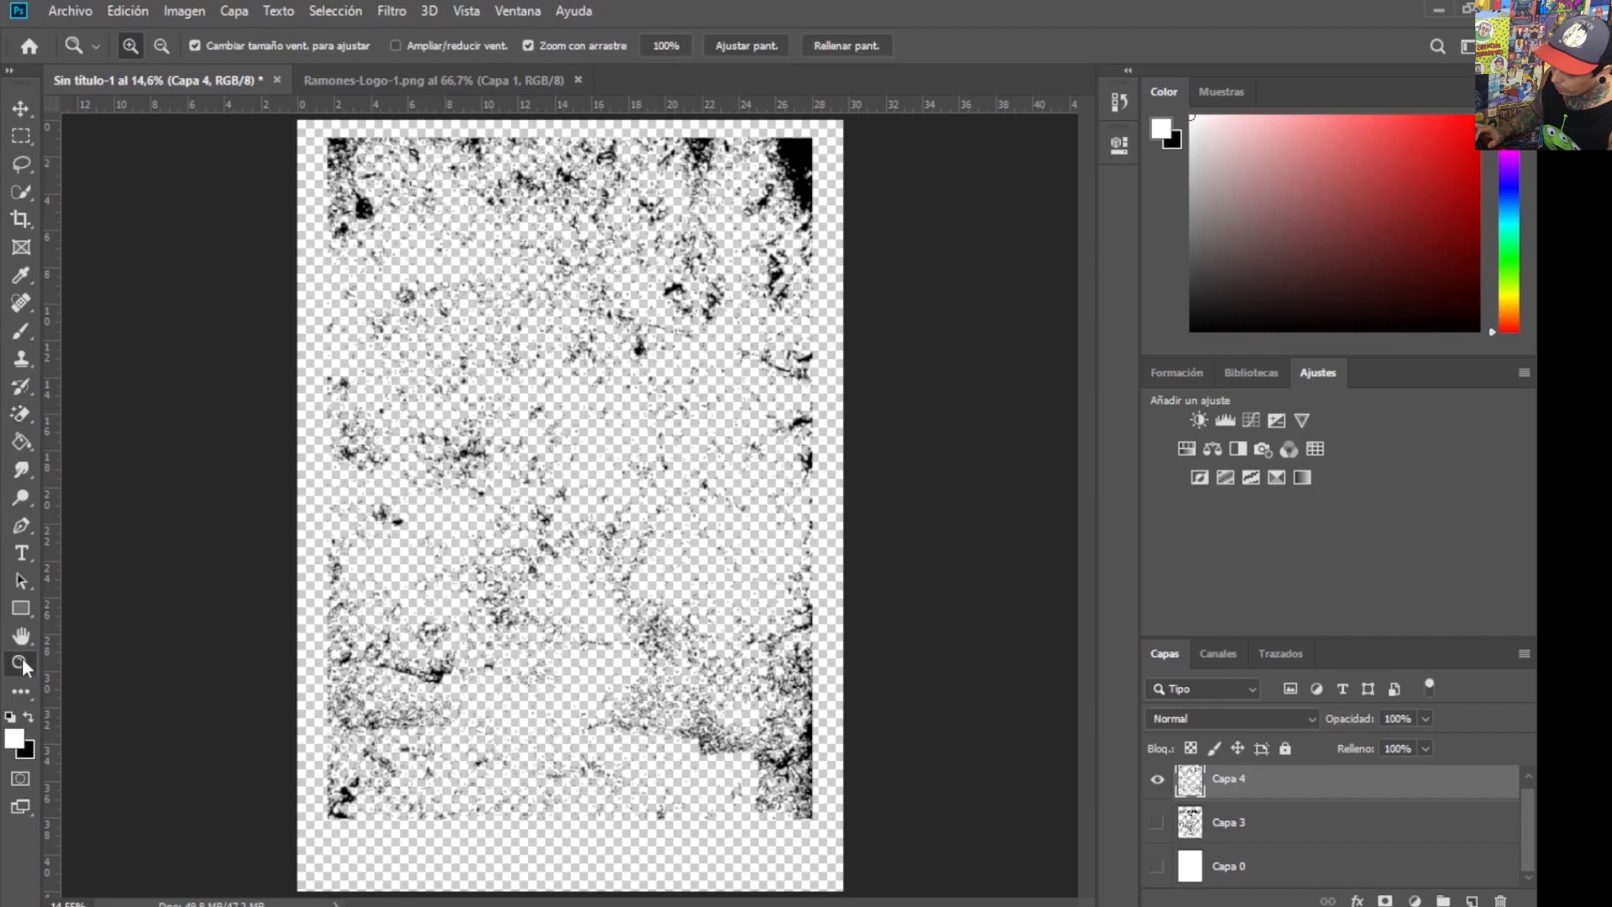
{"action": "left_click_drag", "start_coordinate": [774, 811], "coordinate": [881, 811]}
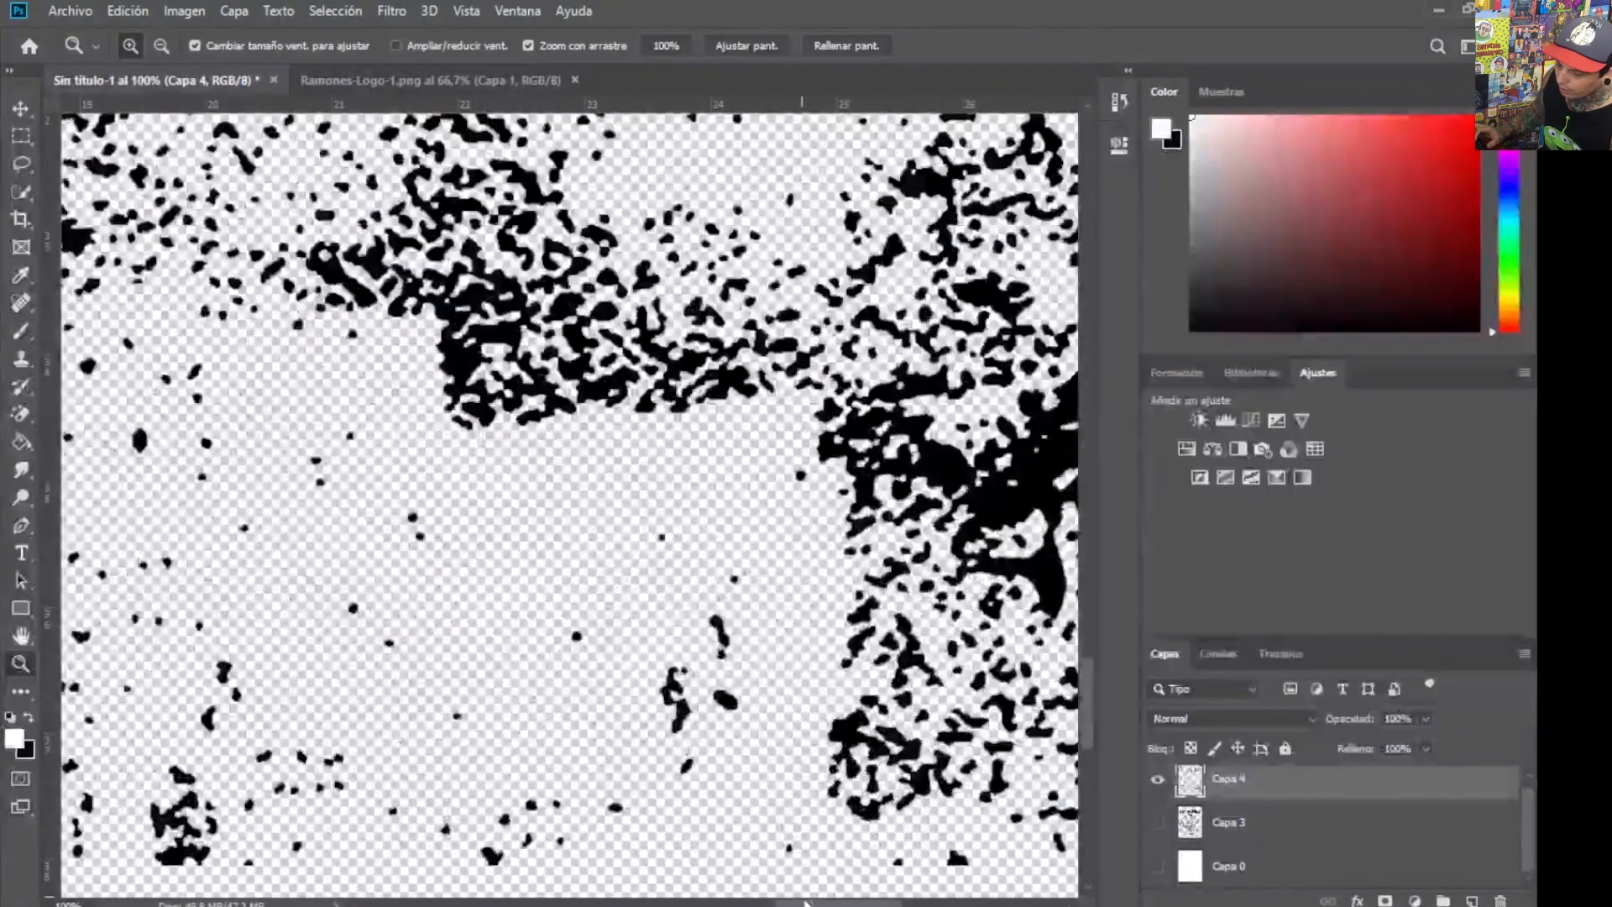
{"action": "scroll", "coordinate": [570, 504], "scroll_direction": "right", "scroll_amount": 3}
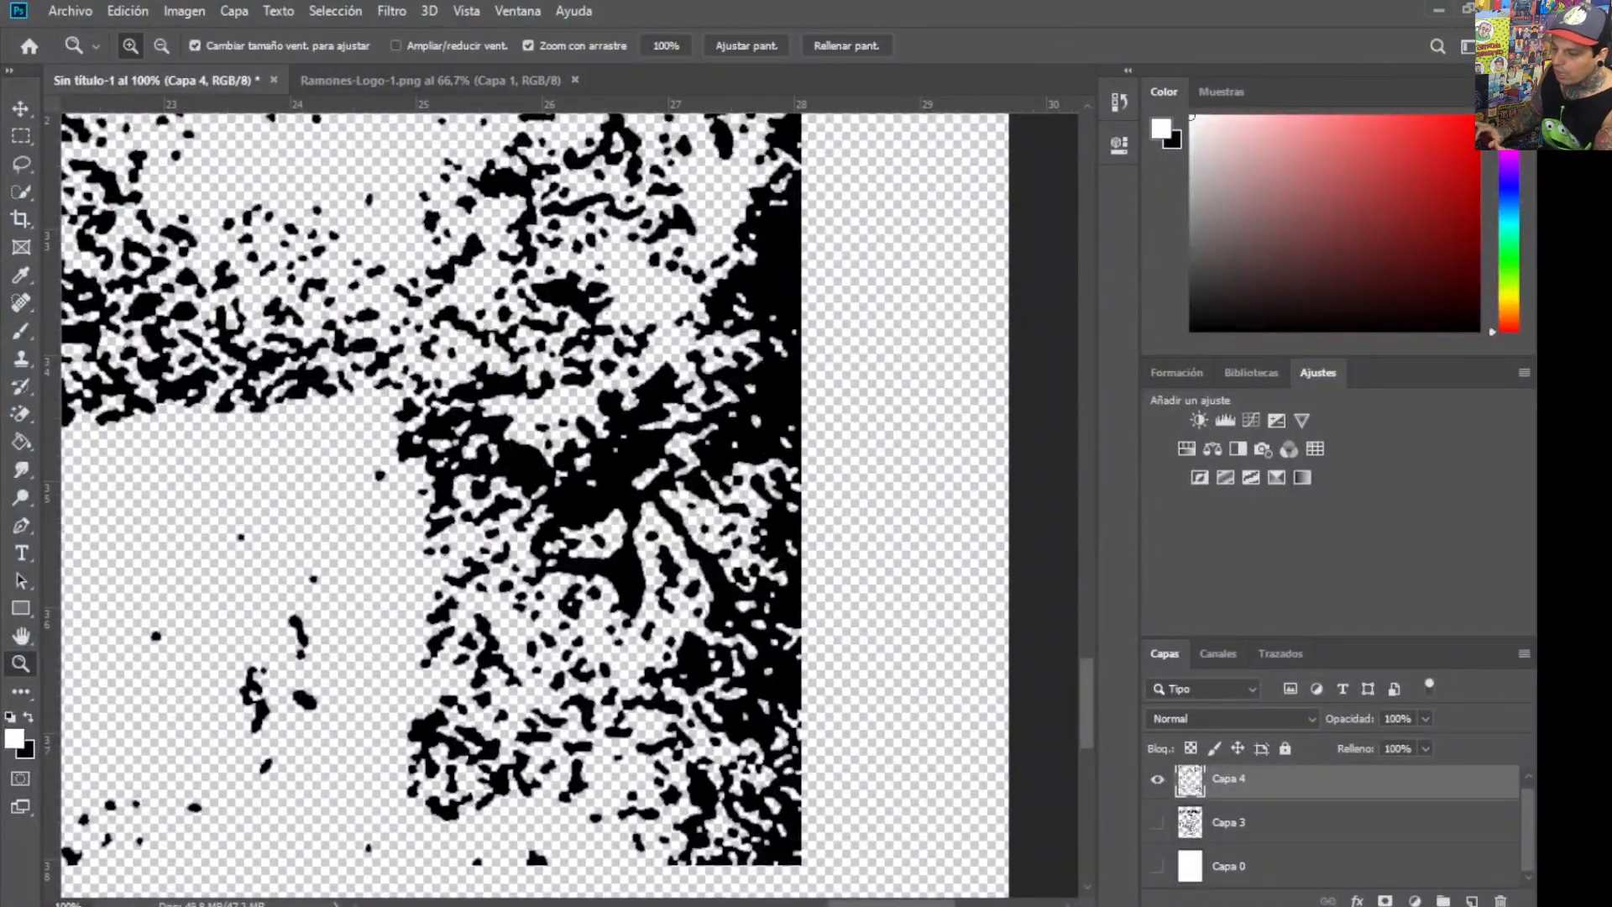
{"action": "key", "text": "ctrl+0"}
- Show the logo layer Capa 3 and give it a white (ffffff) color overlay in Normal mode at 100% opacity
{"action": "left_click", "coordinate": [1160, 825]}
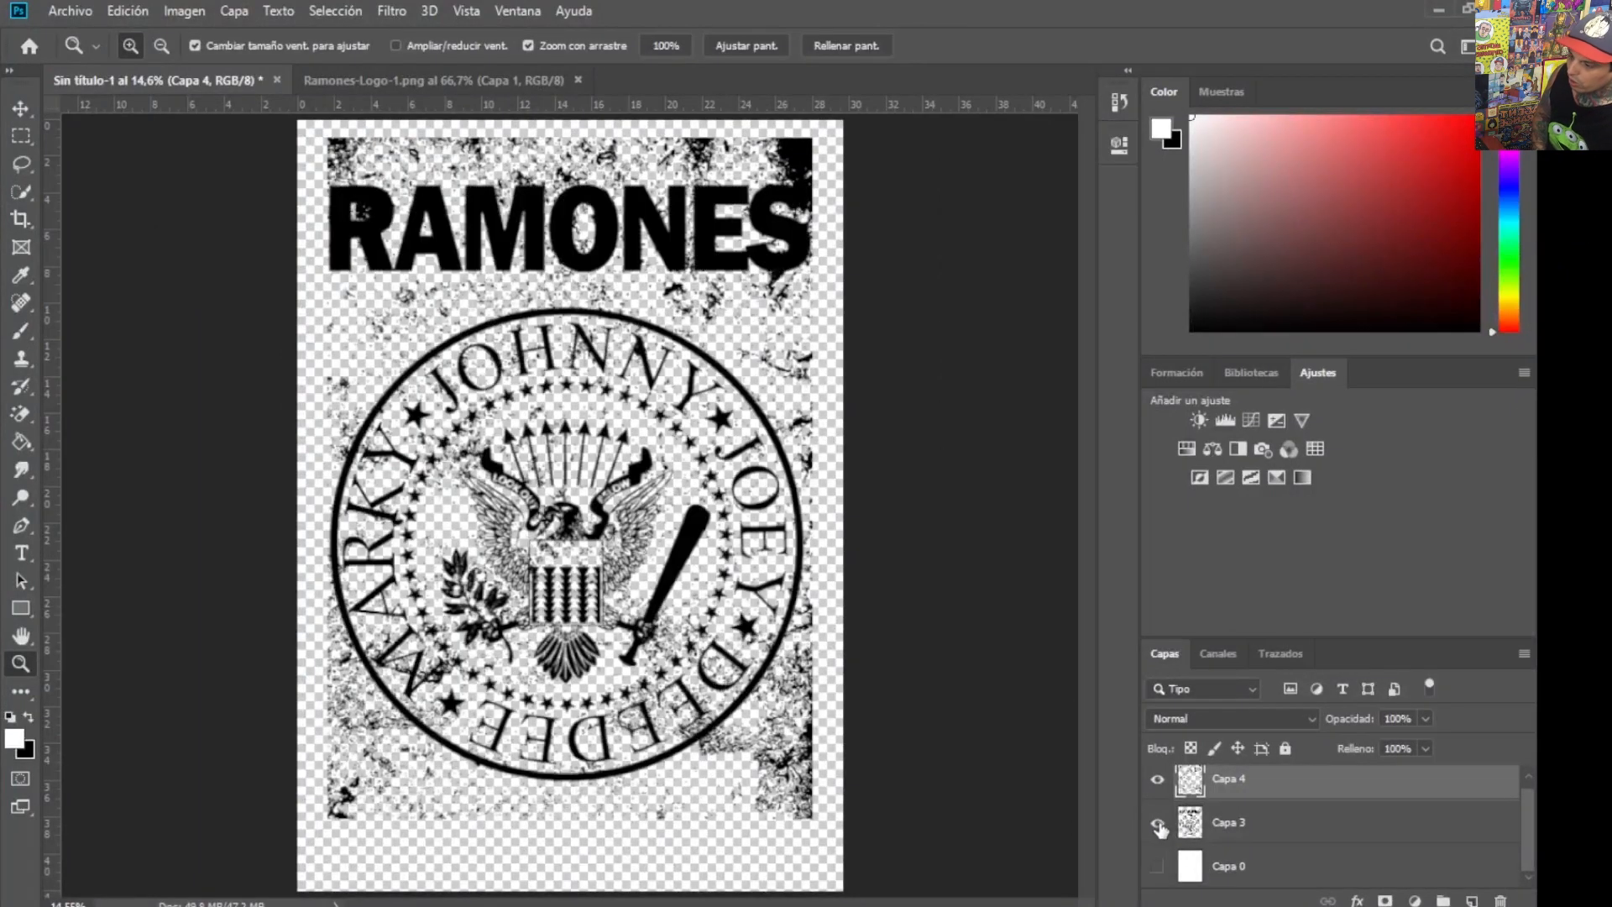
{"action": "left_click", "coordinate": [1227, 826]}
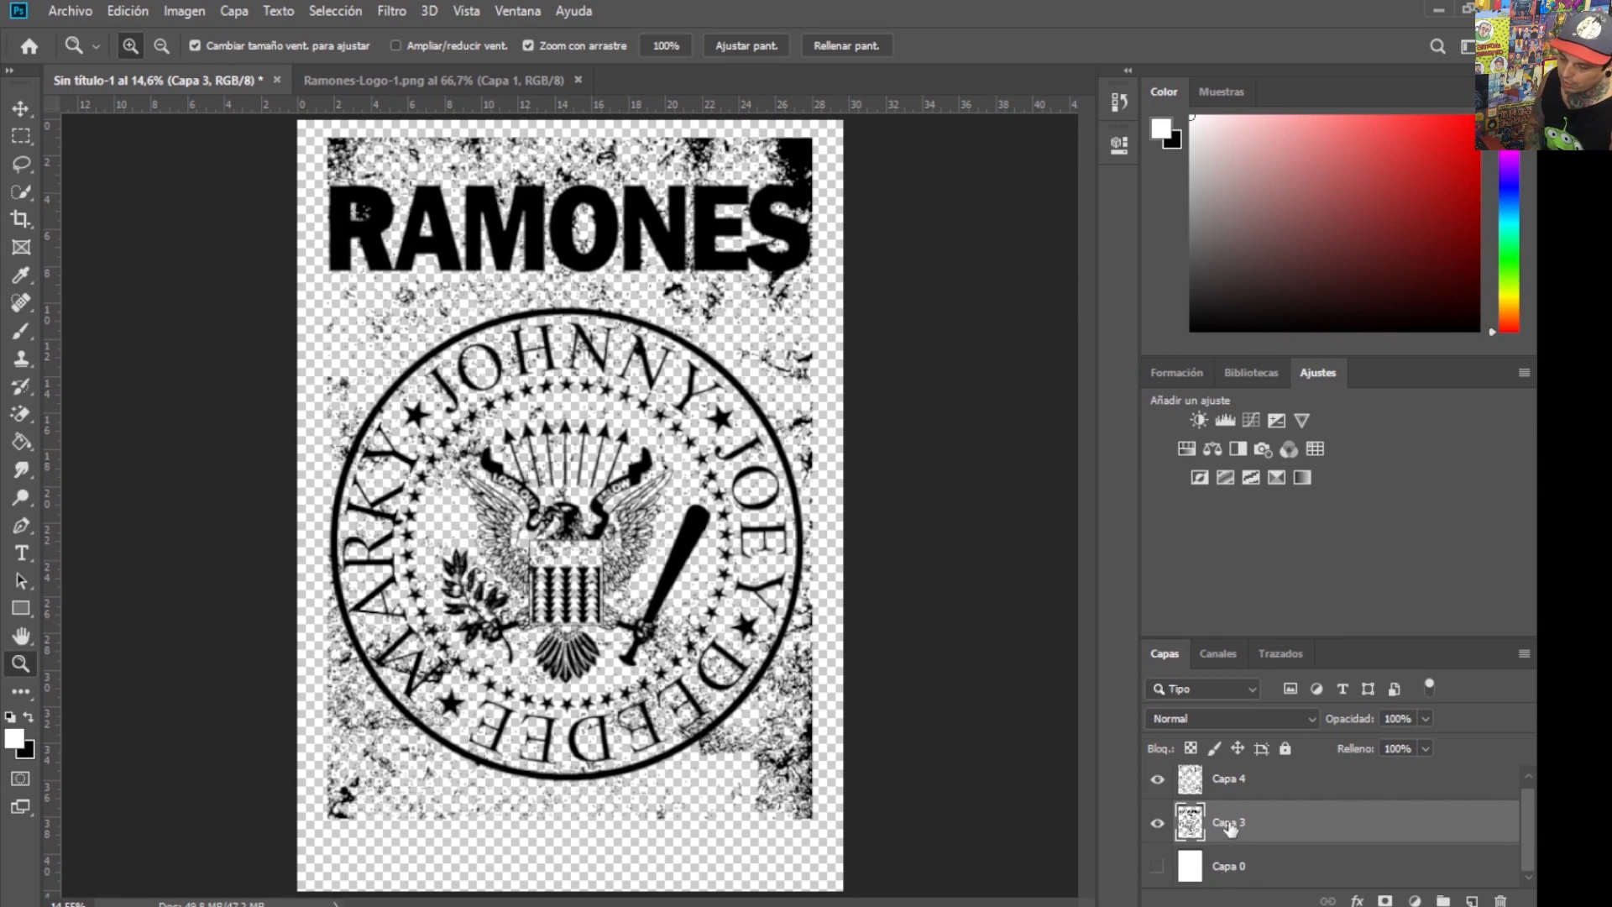
{"action": "right_click", "coordinate": [1260, 827]}
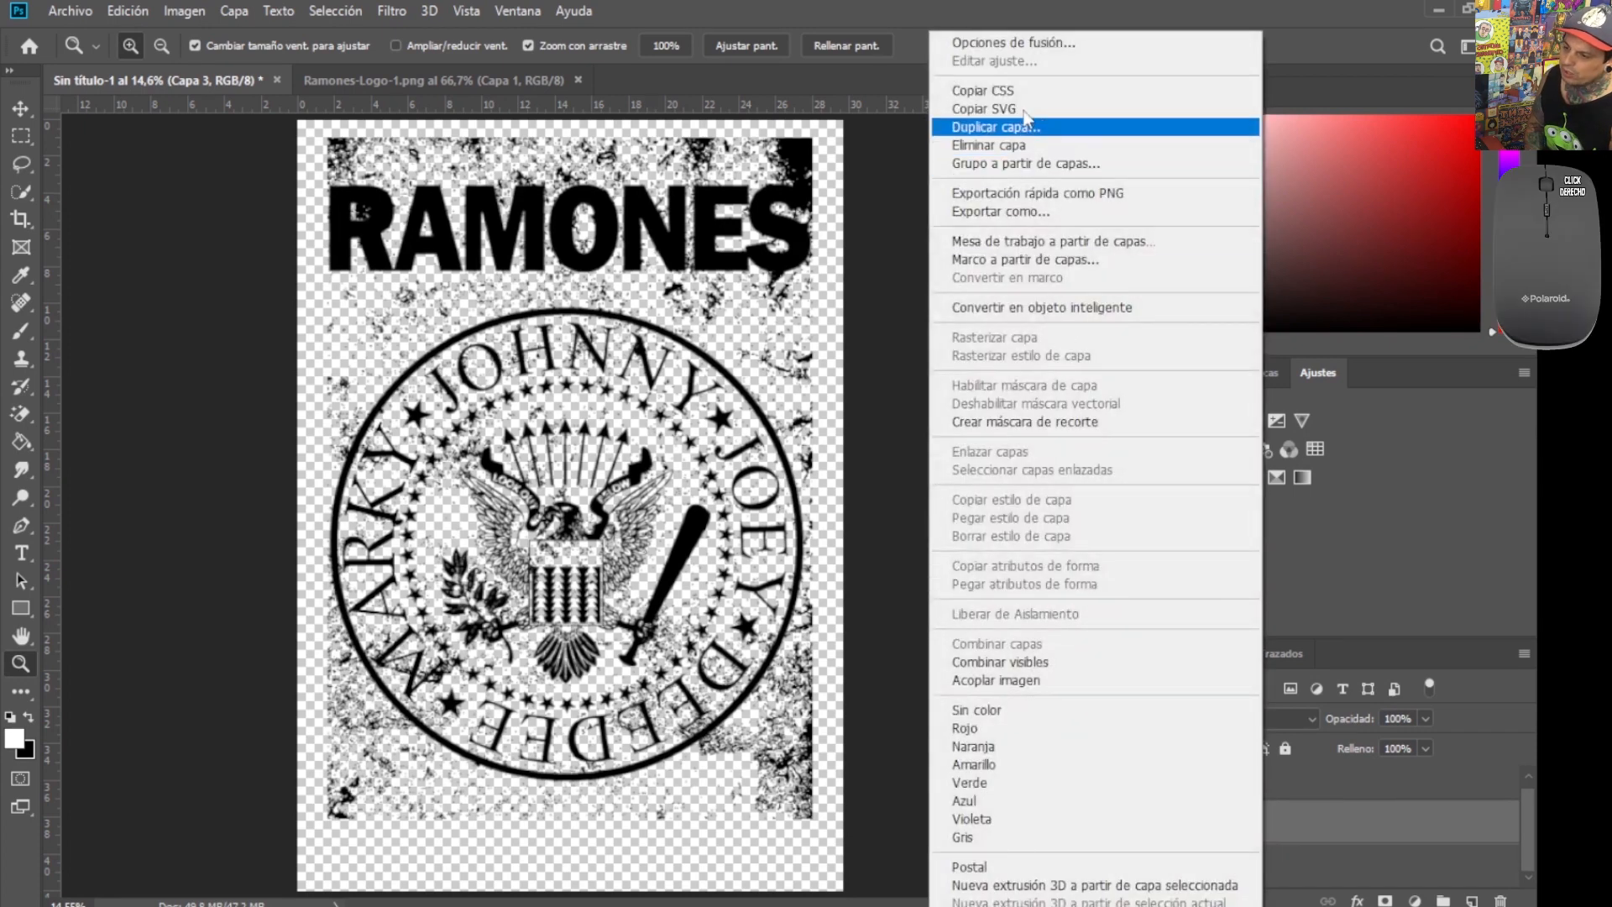
{"action": "left_click", "coordinate": [1013, 42]}
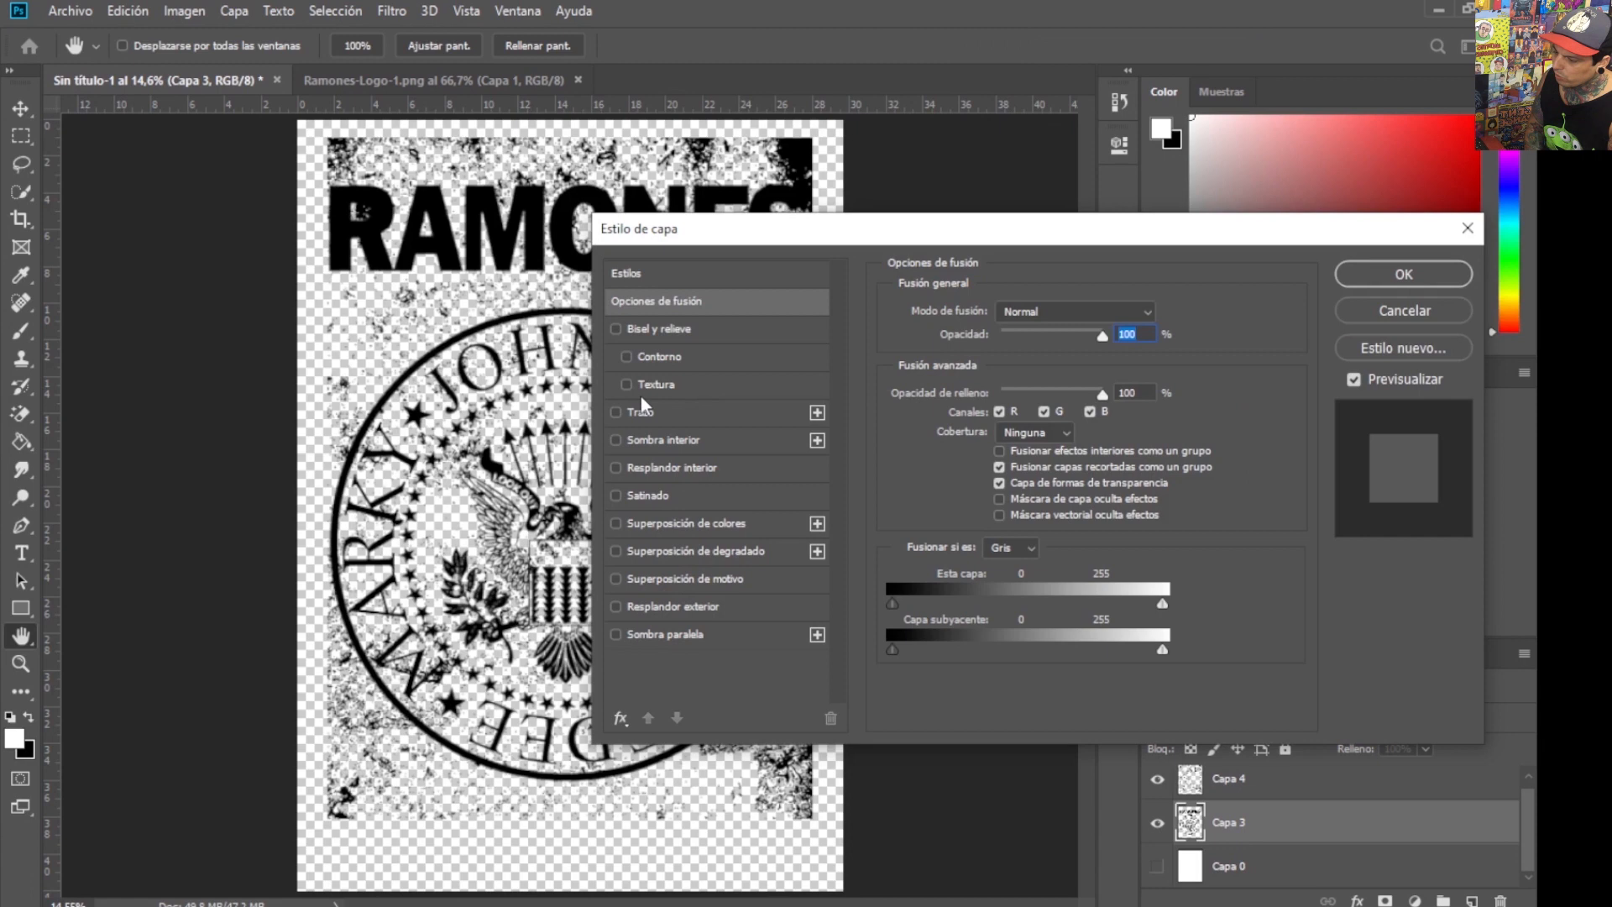
{"action": "left_click", "coordinate": [616, 523]}
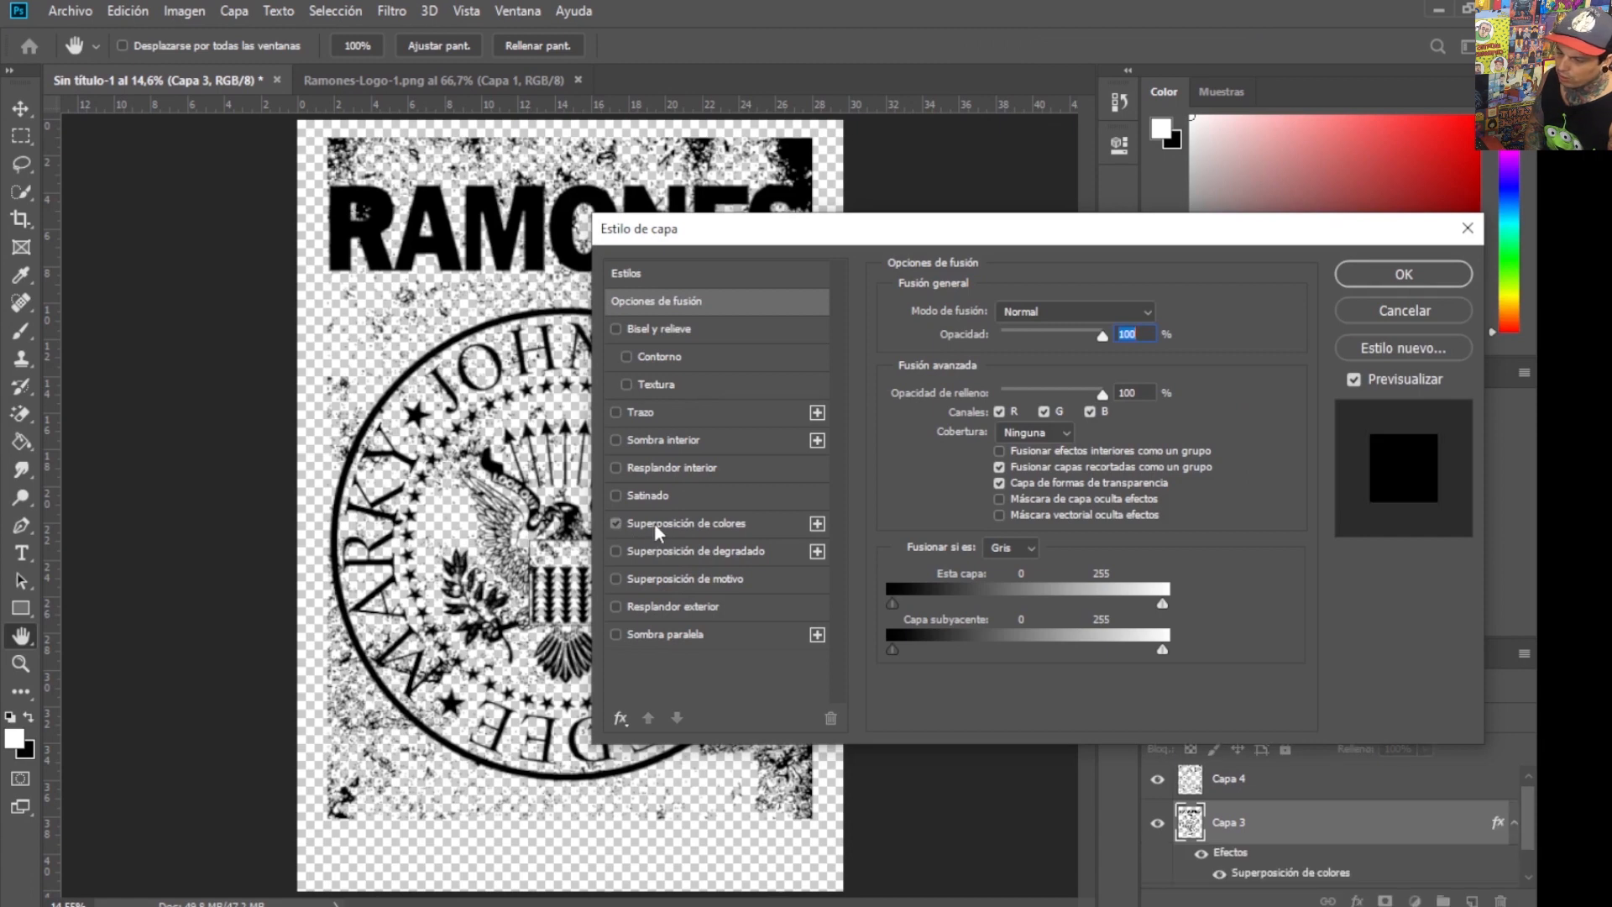
{"action": "left_click", "coordinate": [653, 522]}
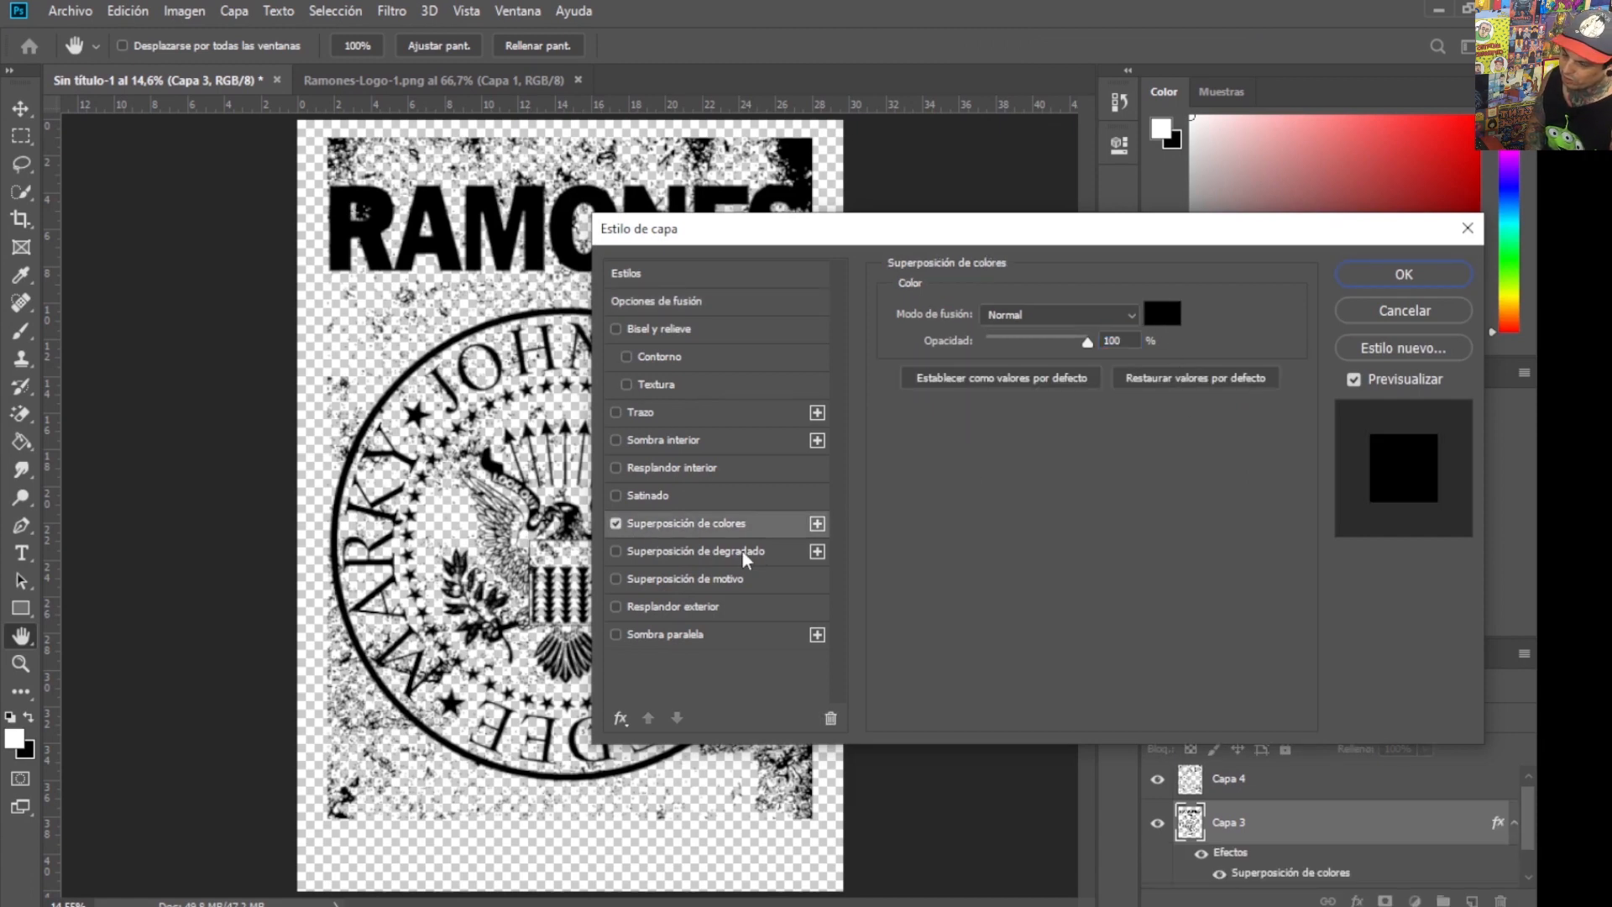
{"action": "left_click", "coordinate": [1167, 317]}
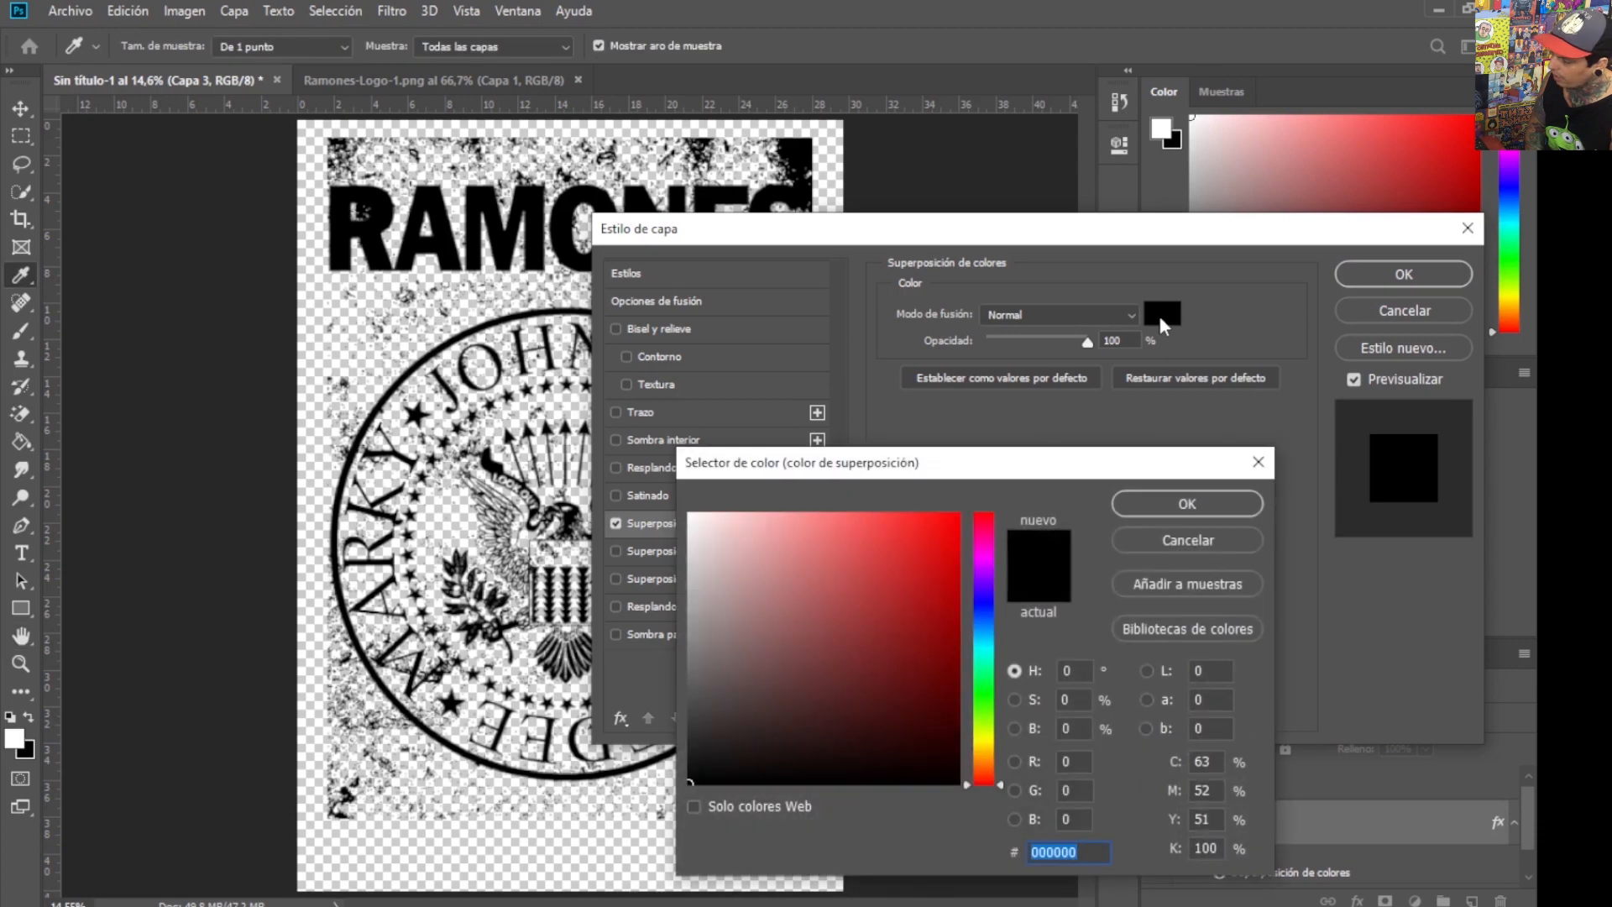
{"action": "left_click", "coordinate": [17, 732]}
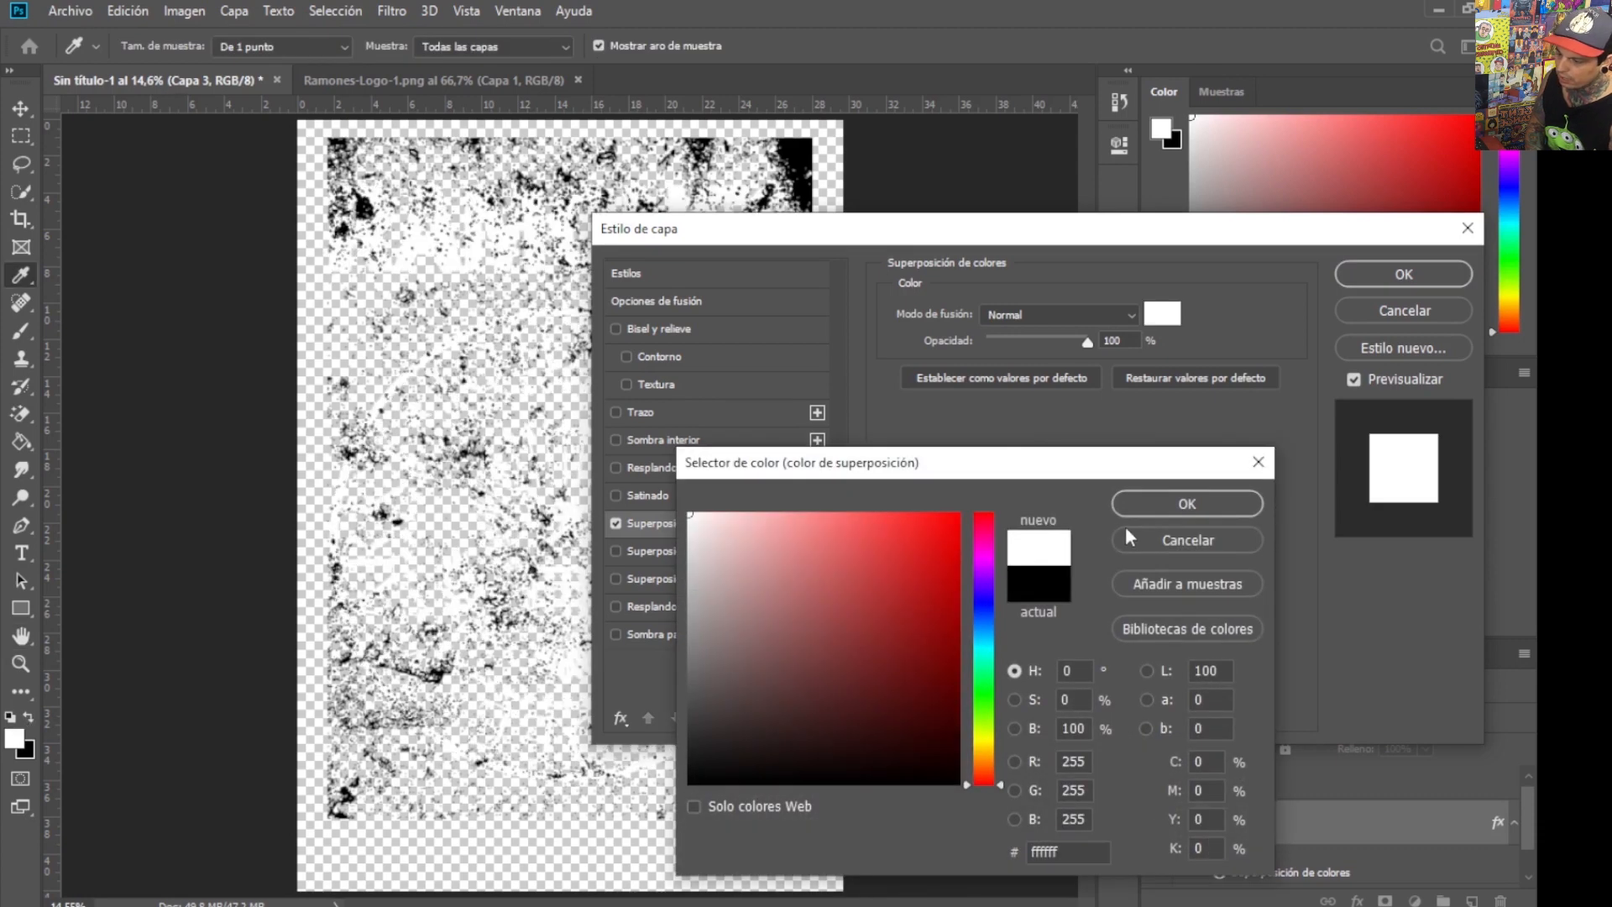
{"action": "left_click", "coordinate": [1146, 508]}
{"action": "left_click", "coordinate": [1387, 277]}
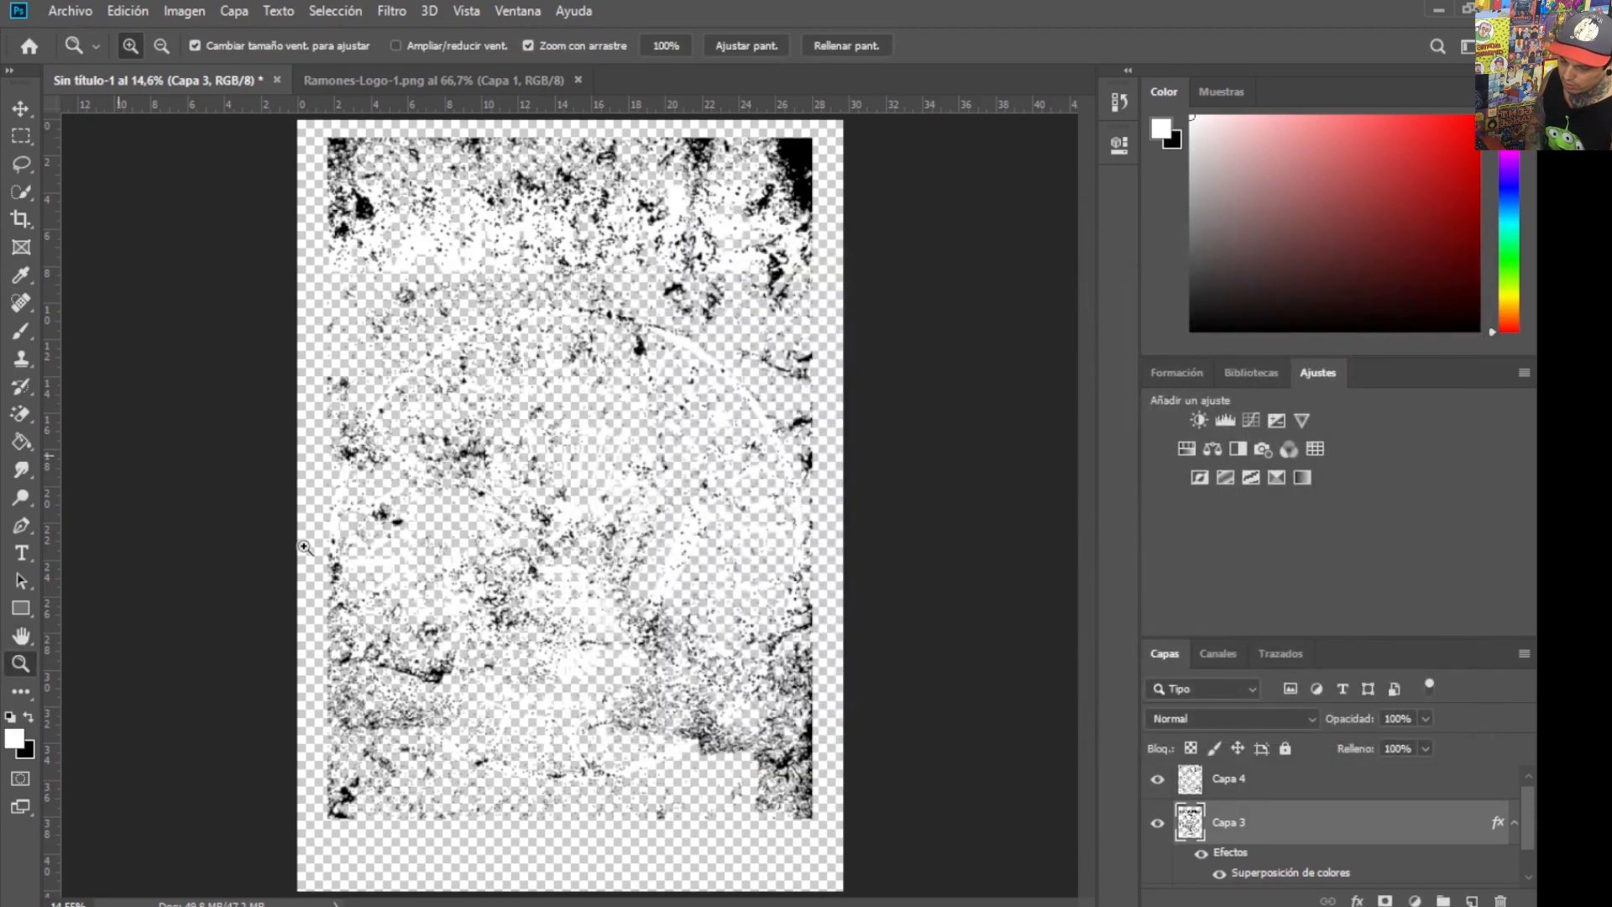
- Show the background layer Capa 0 and fill it with black using the Paint Bucket
{"action": "left_click_drag", "start_coordinate": [1528, 815], "coordinate": [1533, 860]}
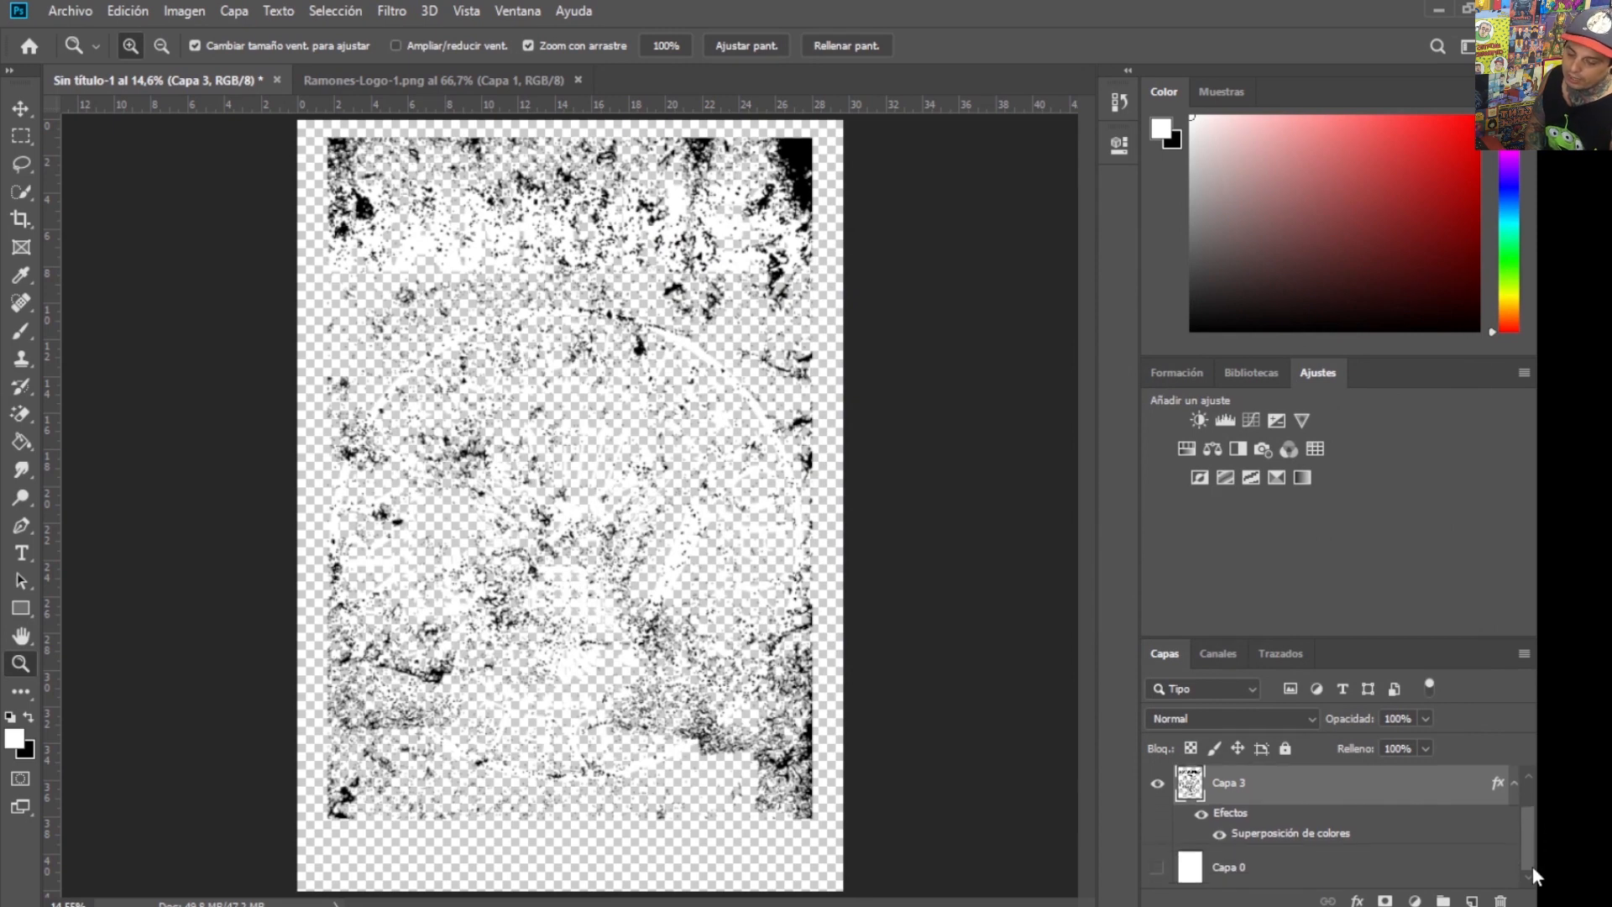
{"action": "left_click", "coordinate": [1156, 867]}
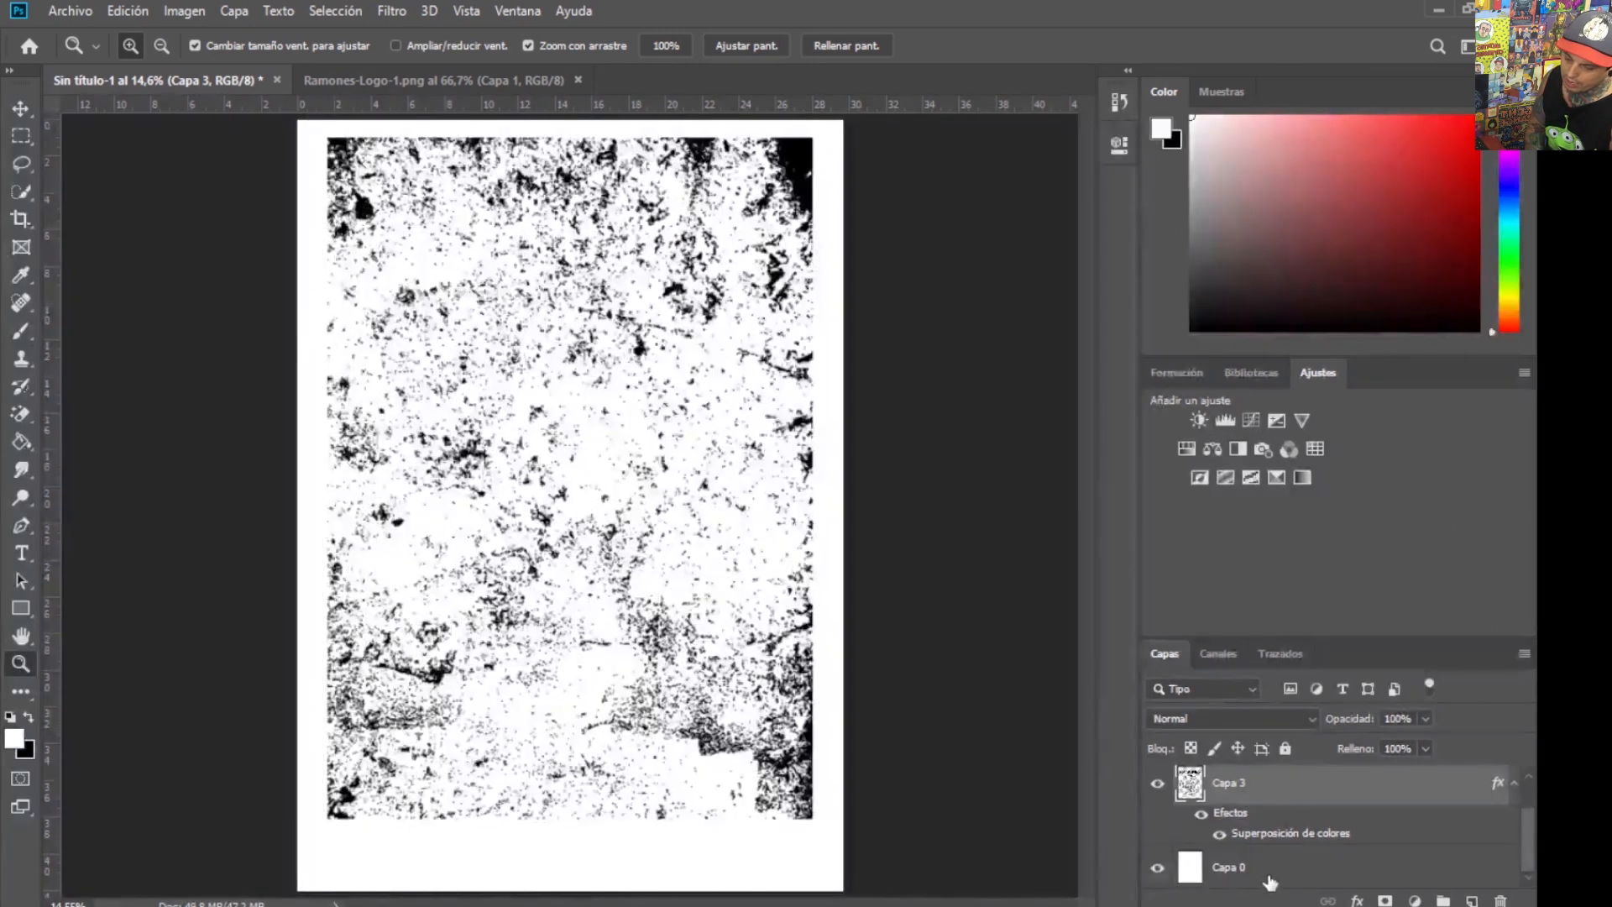
{"action": "left_click", "coordinate": [1270, 880]}
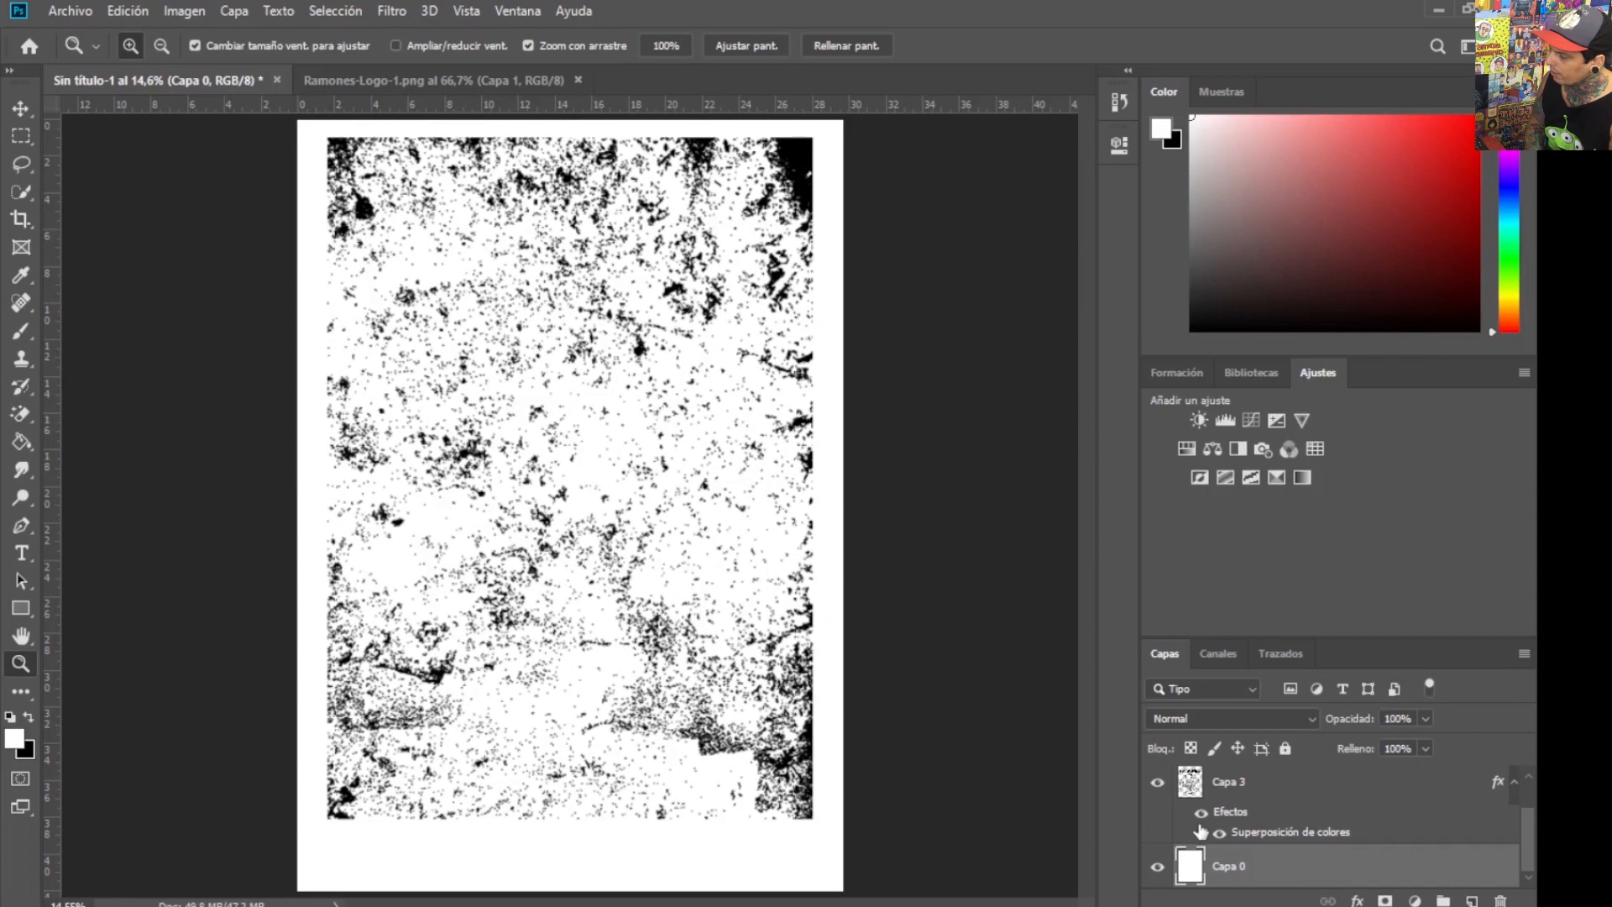
{"action": "left_click", "coordinate": [30, 719]}
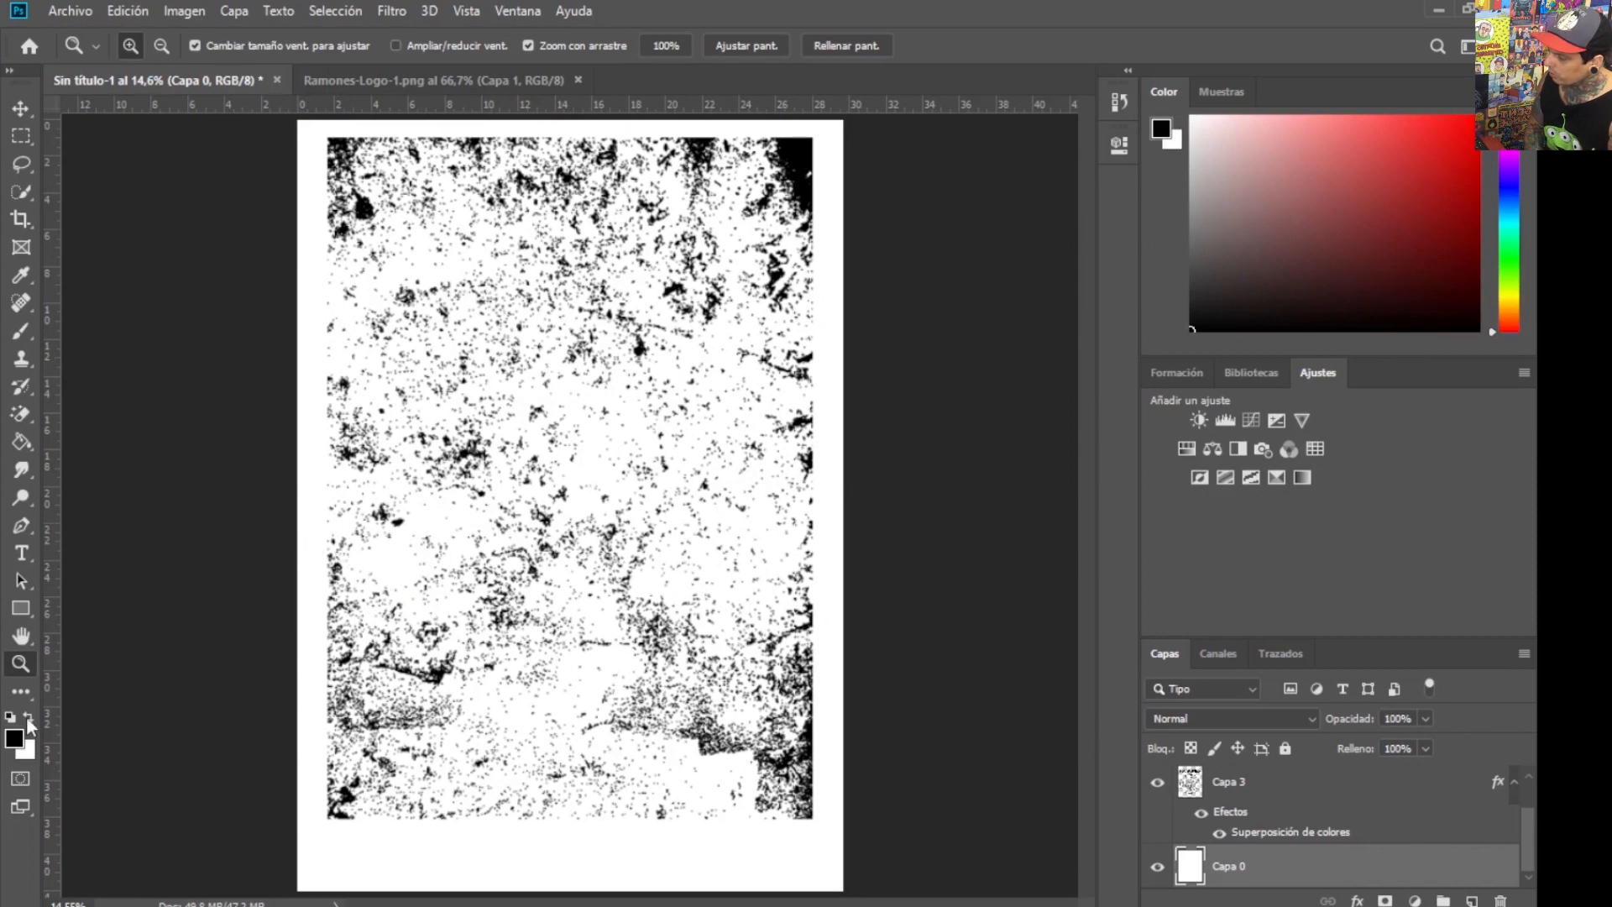
{"action": "left_click", "coordinate": [30, 721]}
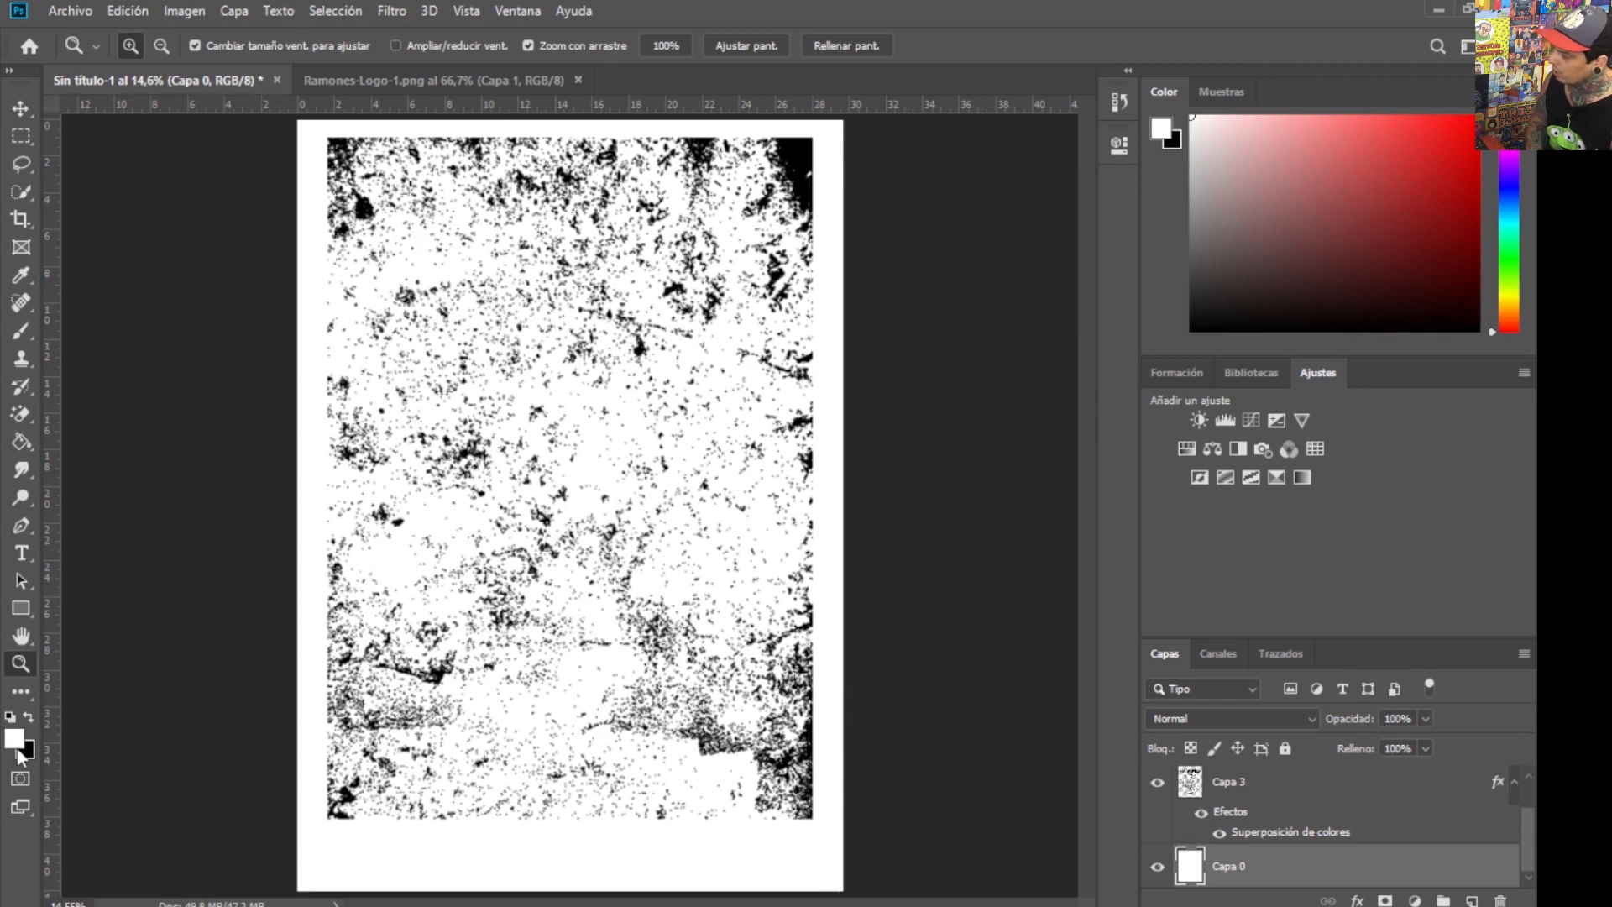
{"action": "left_click", "coordinate": [29, 719]}
{"action": "left_click", "coordinate": [21, 443]}
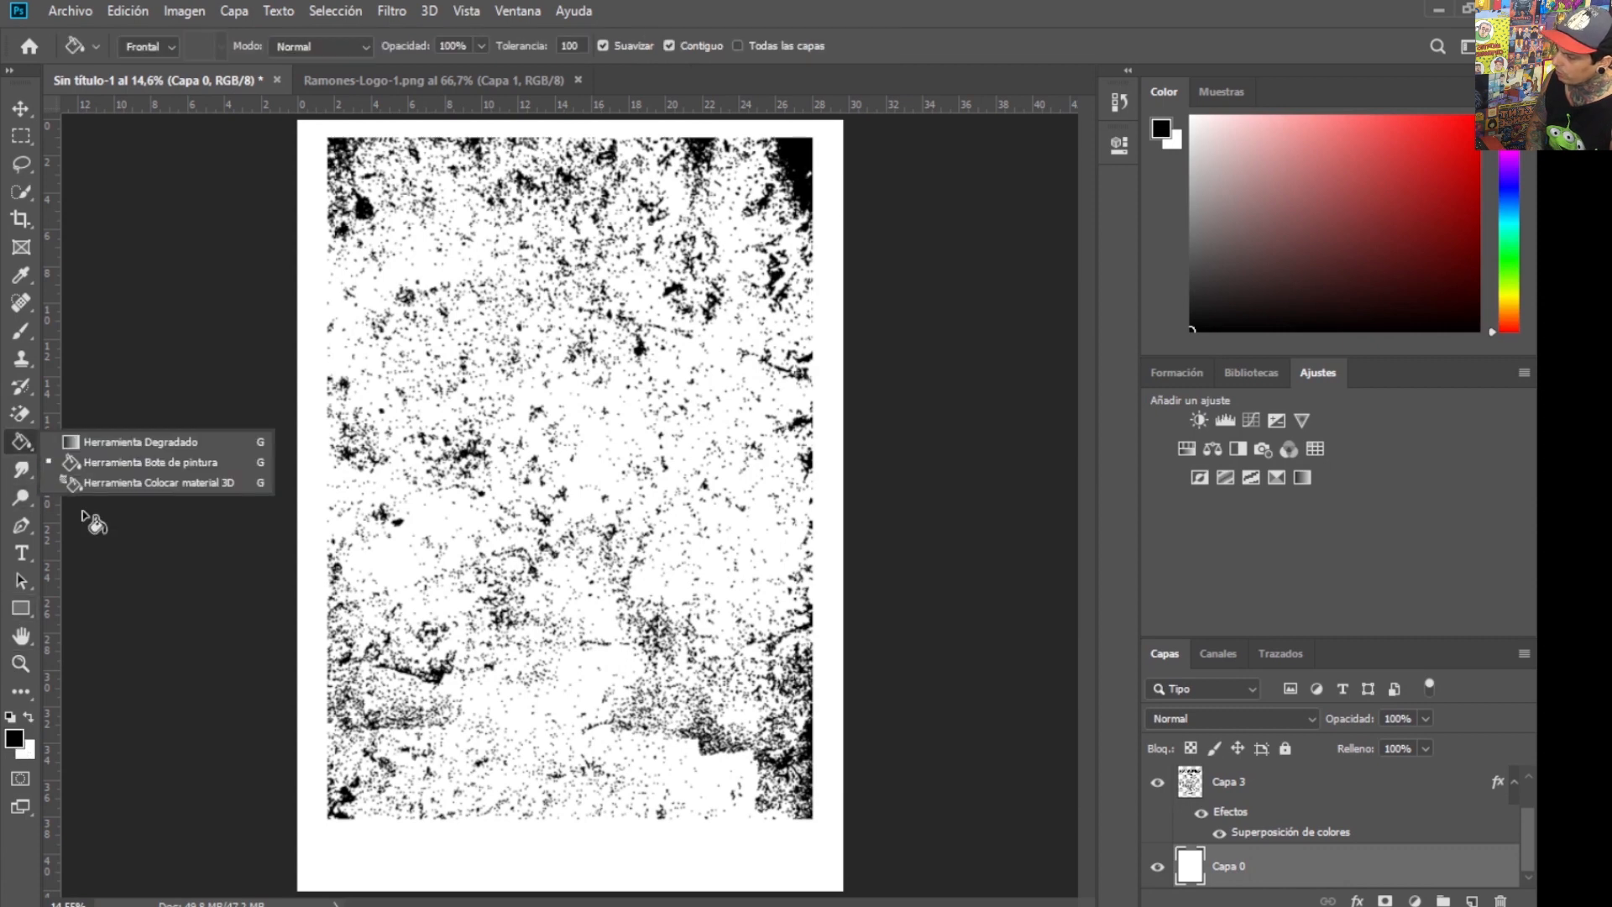
{"action": "left_click", "coordinate": [697, 675]}
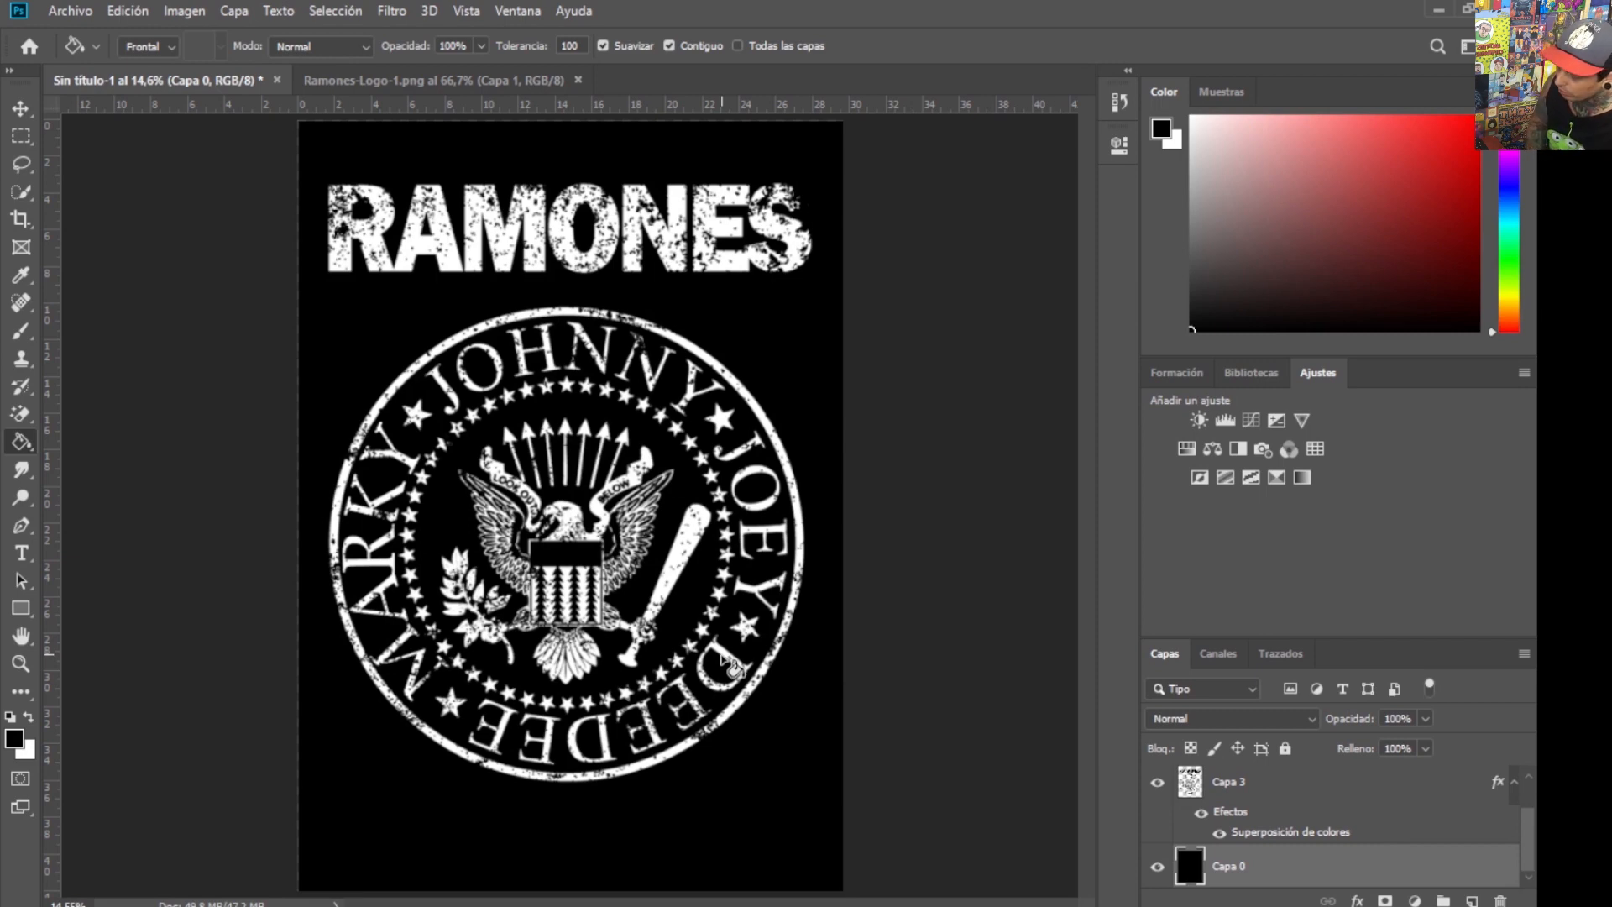
- Compare the logo with and without the worn texture by toggling the visibility of Capa 4, leaving it visible
{"action": "left_click", "coordinate": [1228, 782]}
{"action": "scroll", "coordinate": [1535, 827], "scroll_direction": "up", "scroll_amount": 1}
{"action": "scroll", "coordinate": [1535, 820], "scroll_direction": "up", "scroll_amount": 1}
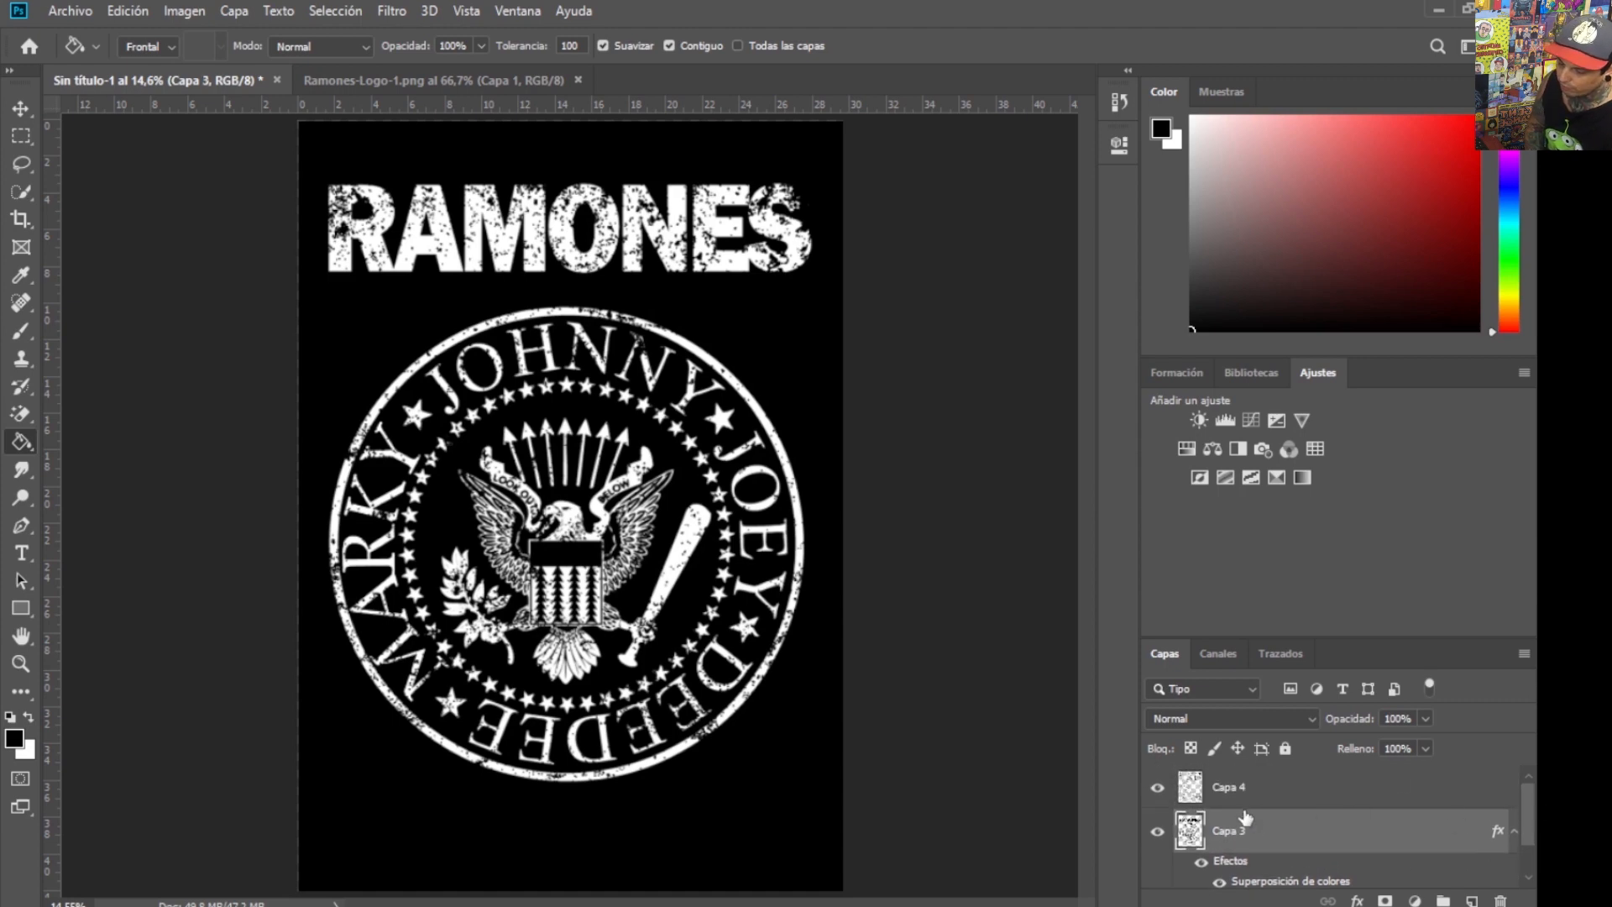
{"action": "left_click", "coordinate": [1159, 788]}
{"action": "left_click", "coordinate": [1159, 789]}
{"action": "left_click", "coordinate": [1159, 789]}
{"action": "left_click", "coordinate": [1158, 790]}
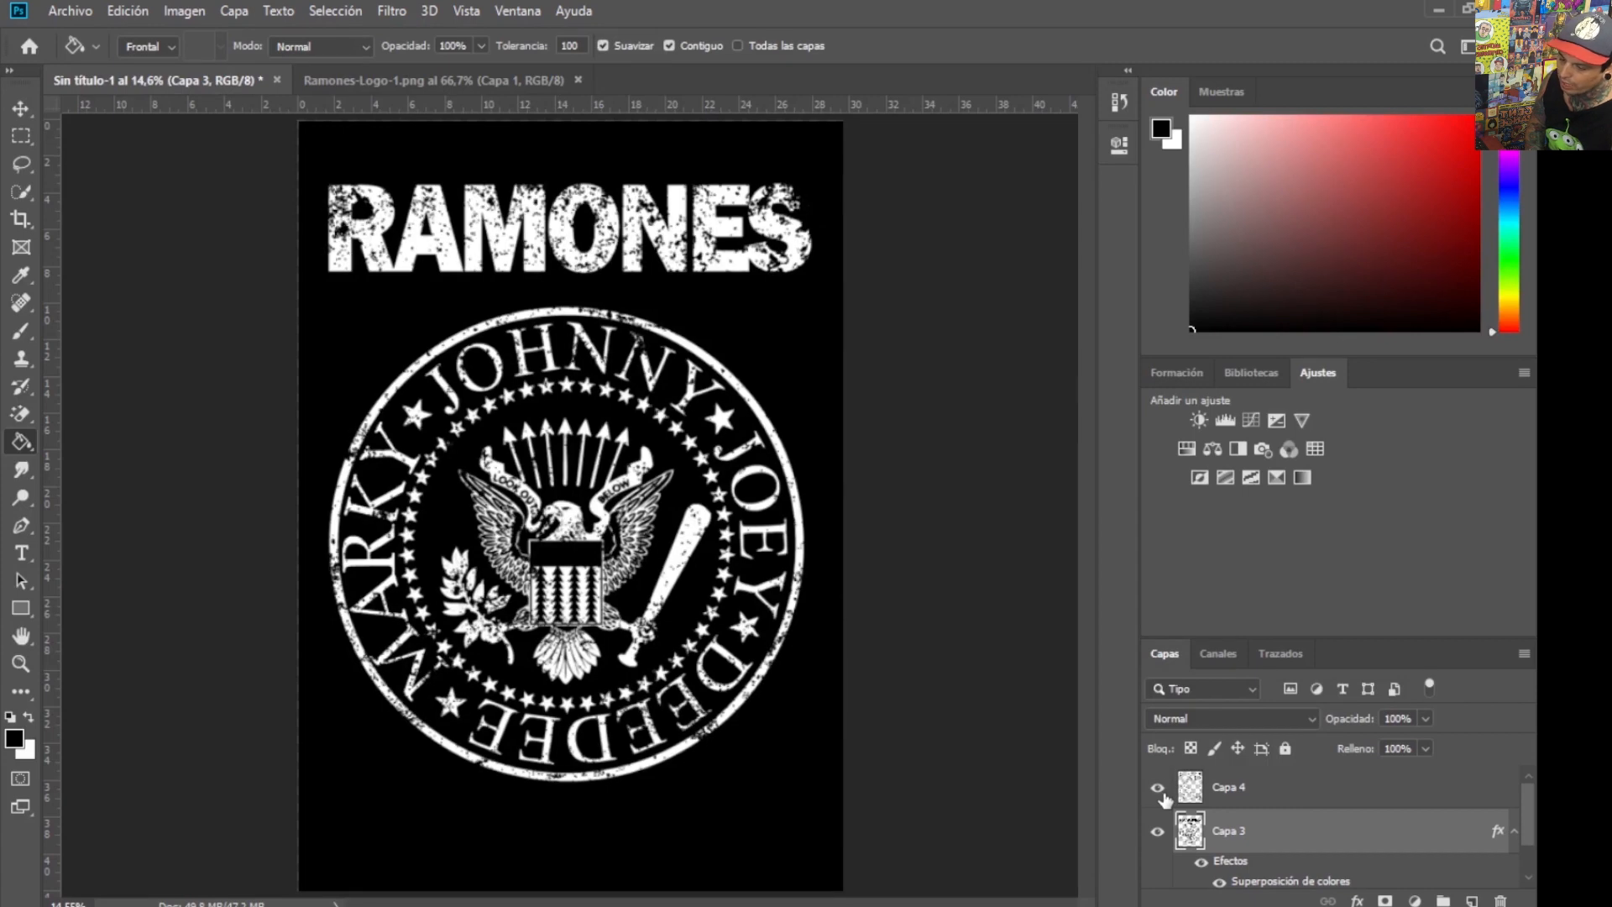
{"action": "left_click", "coordinate": [1161, 791]}
{"action": "left_click", "coordinate": [1161, 791]}
{"action": "left_click", "coordinate": [1160, 791]}
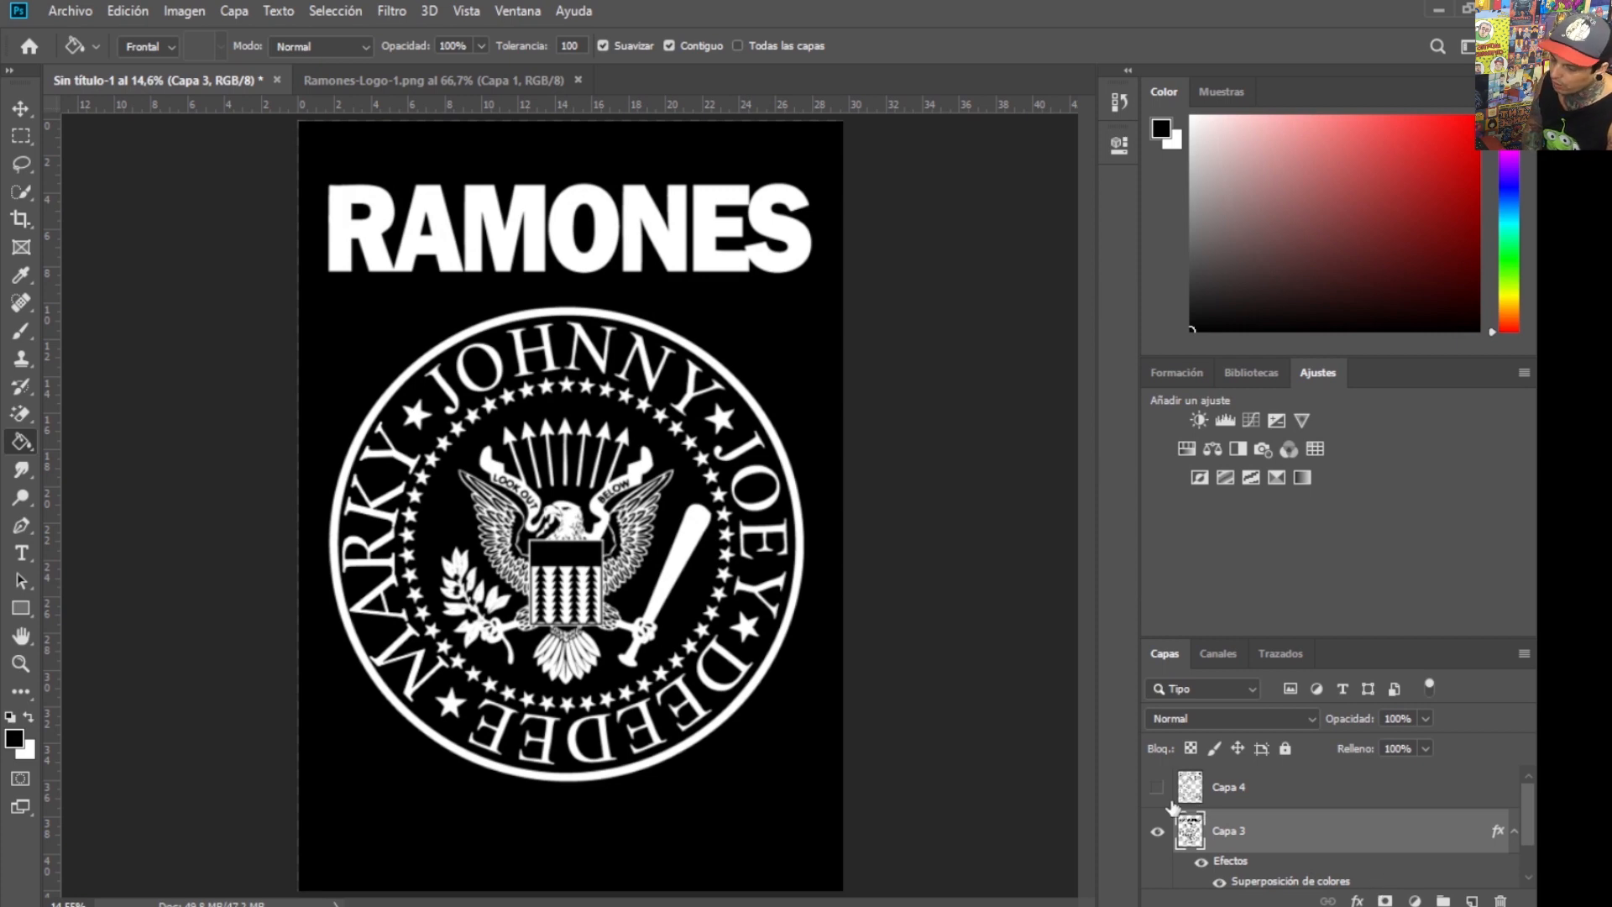
{"action": "left_click", "coordinate": [1157, 786]}
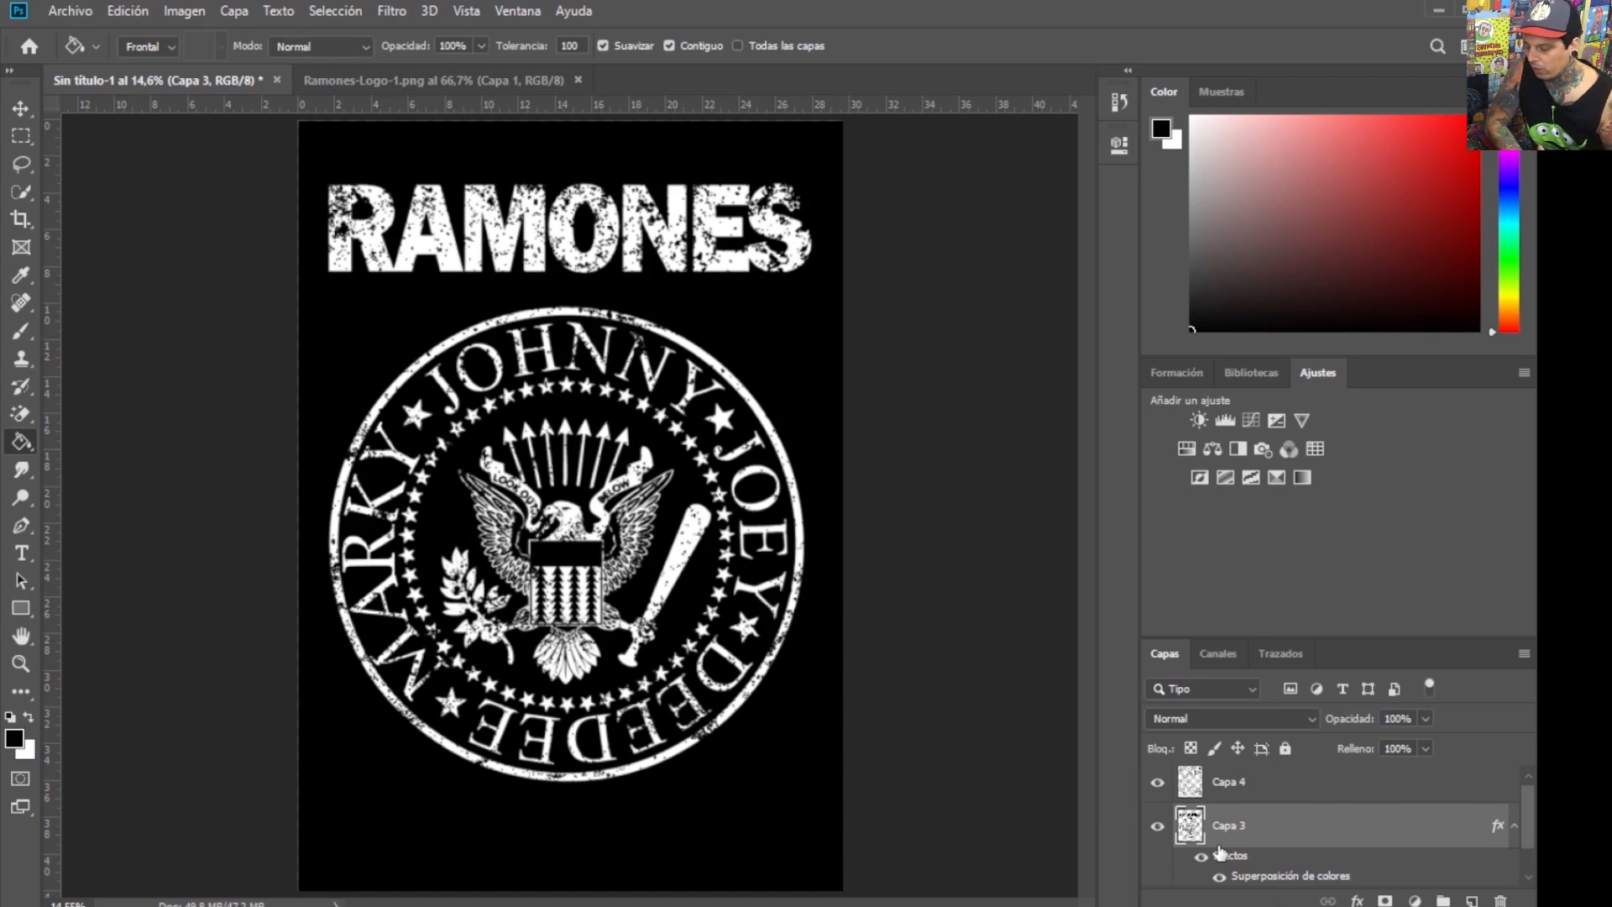
- Select the pixels of the texture layer Capa 4, delete that area from the logo layer Capa 3, and deselect
{"action": "left_click", "coordinate": [22, 110]}
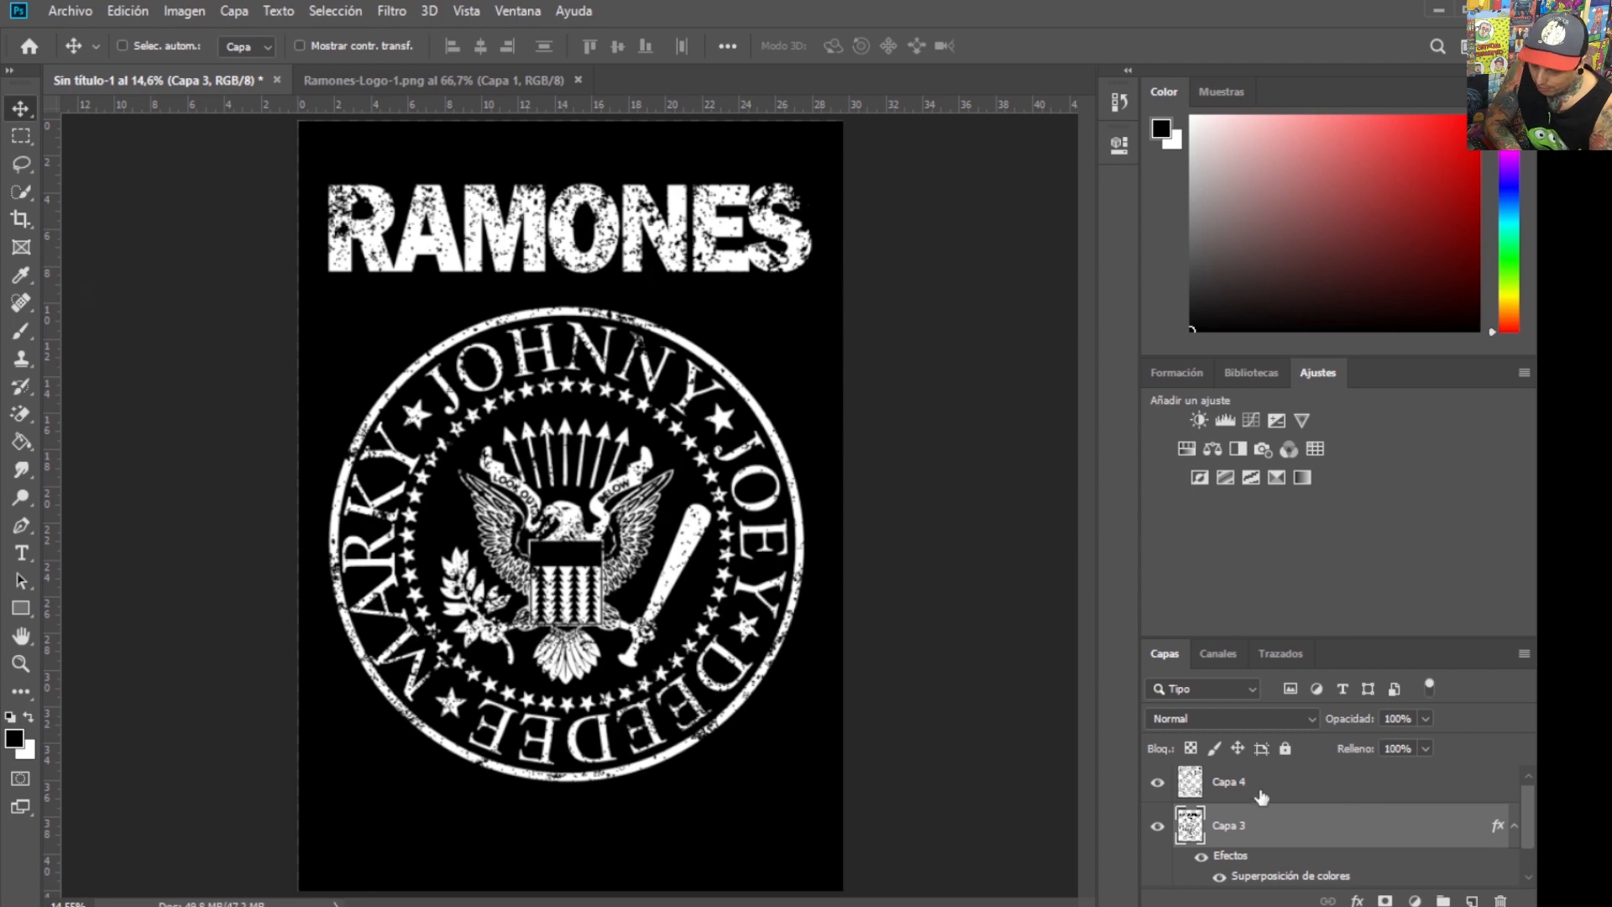
{"action": "left_click", "coordinate": [1261, 794]}
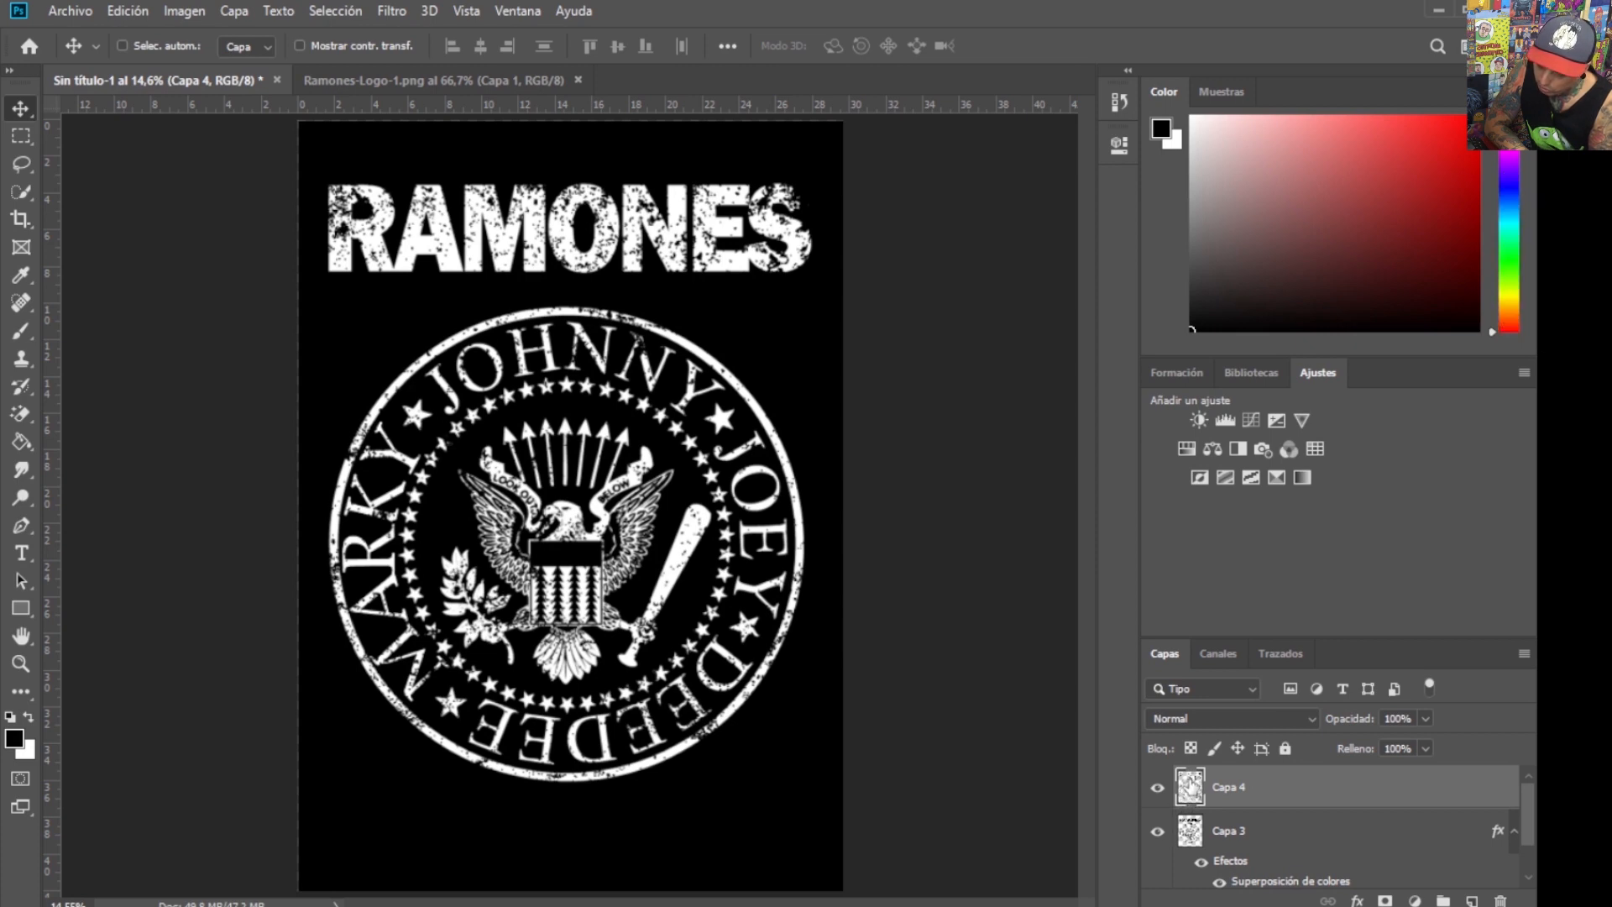
{"action": "right_click", "coordinate": [1191, 787]}
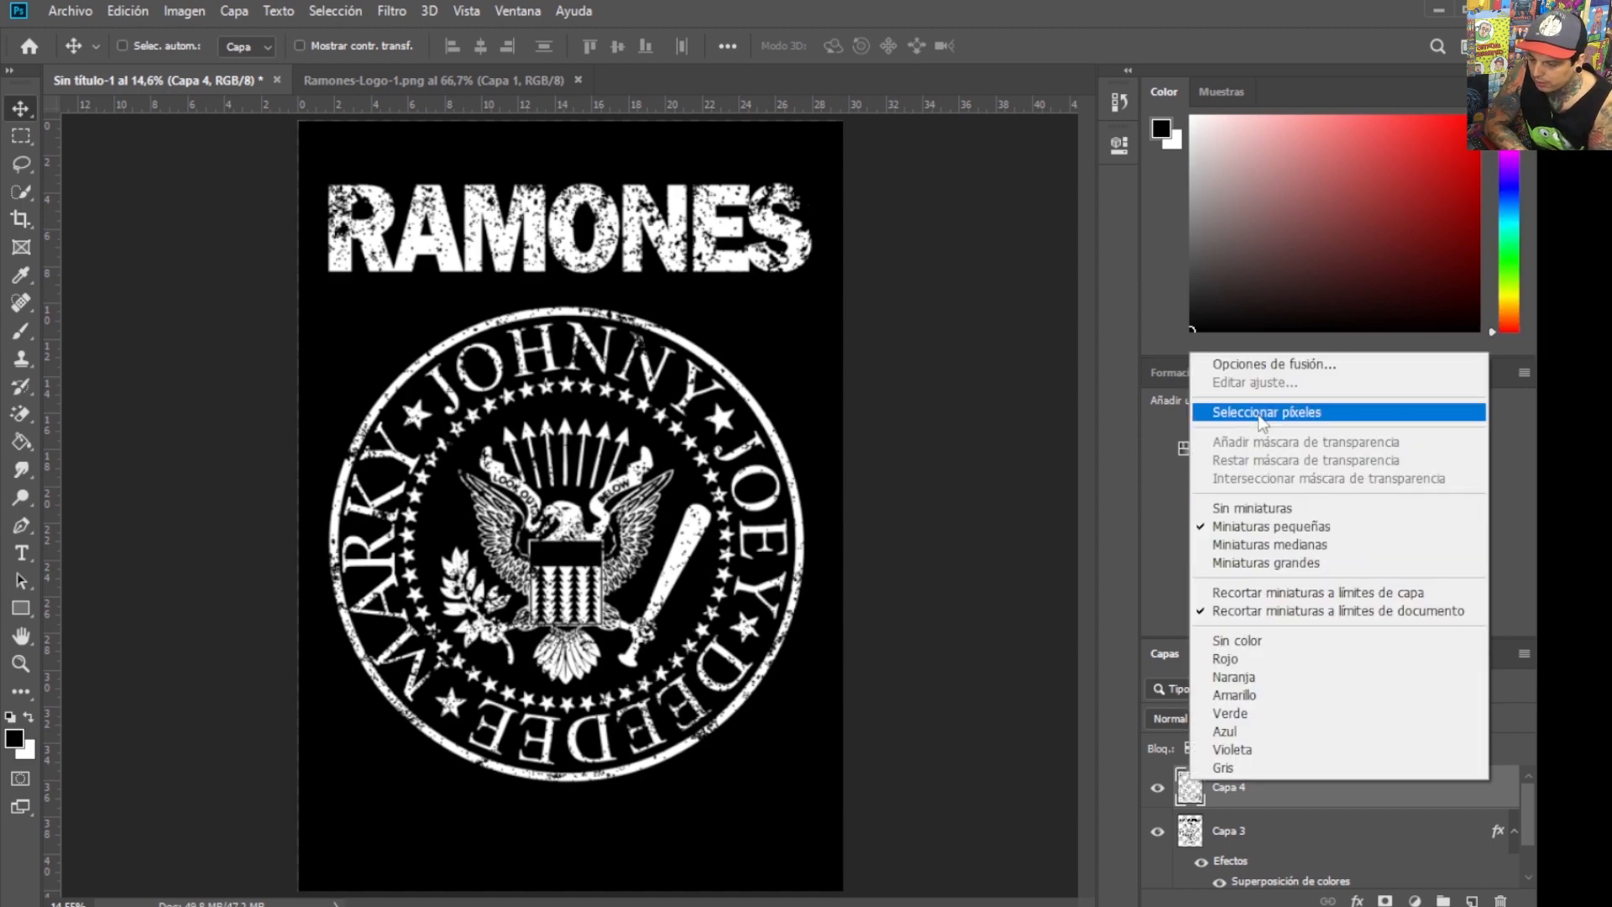
{"action": "left_click", "coordinate": [1263, 413]}
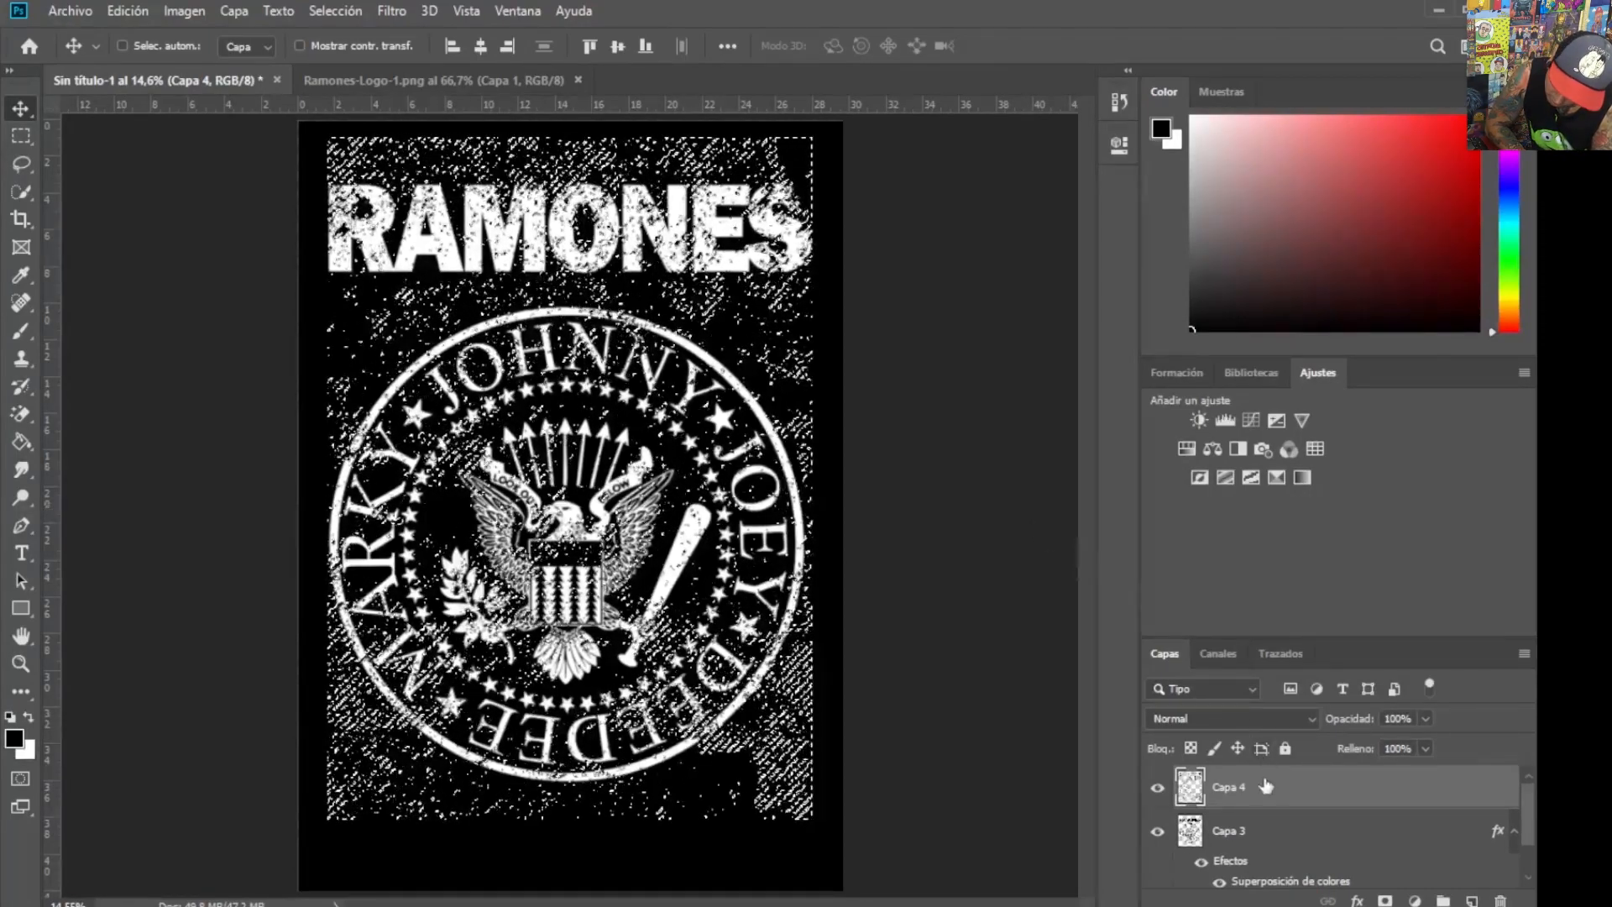
{"action": "left_click", "coordinate": [1230, 839]}
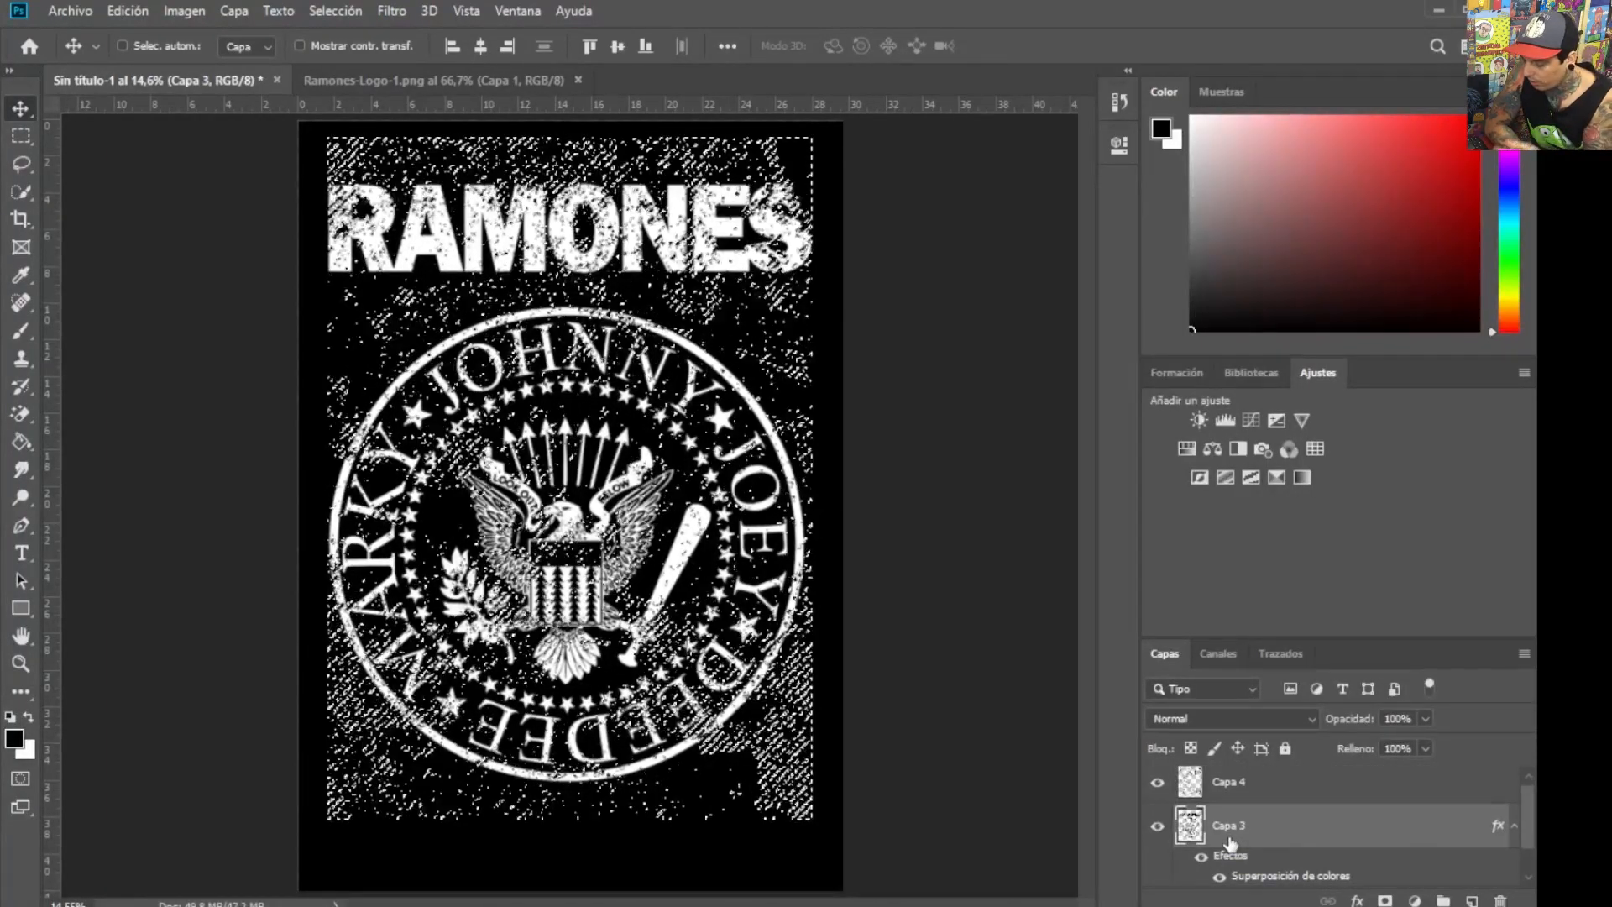
{"action": "key", "text": "Left"}
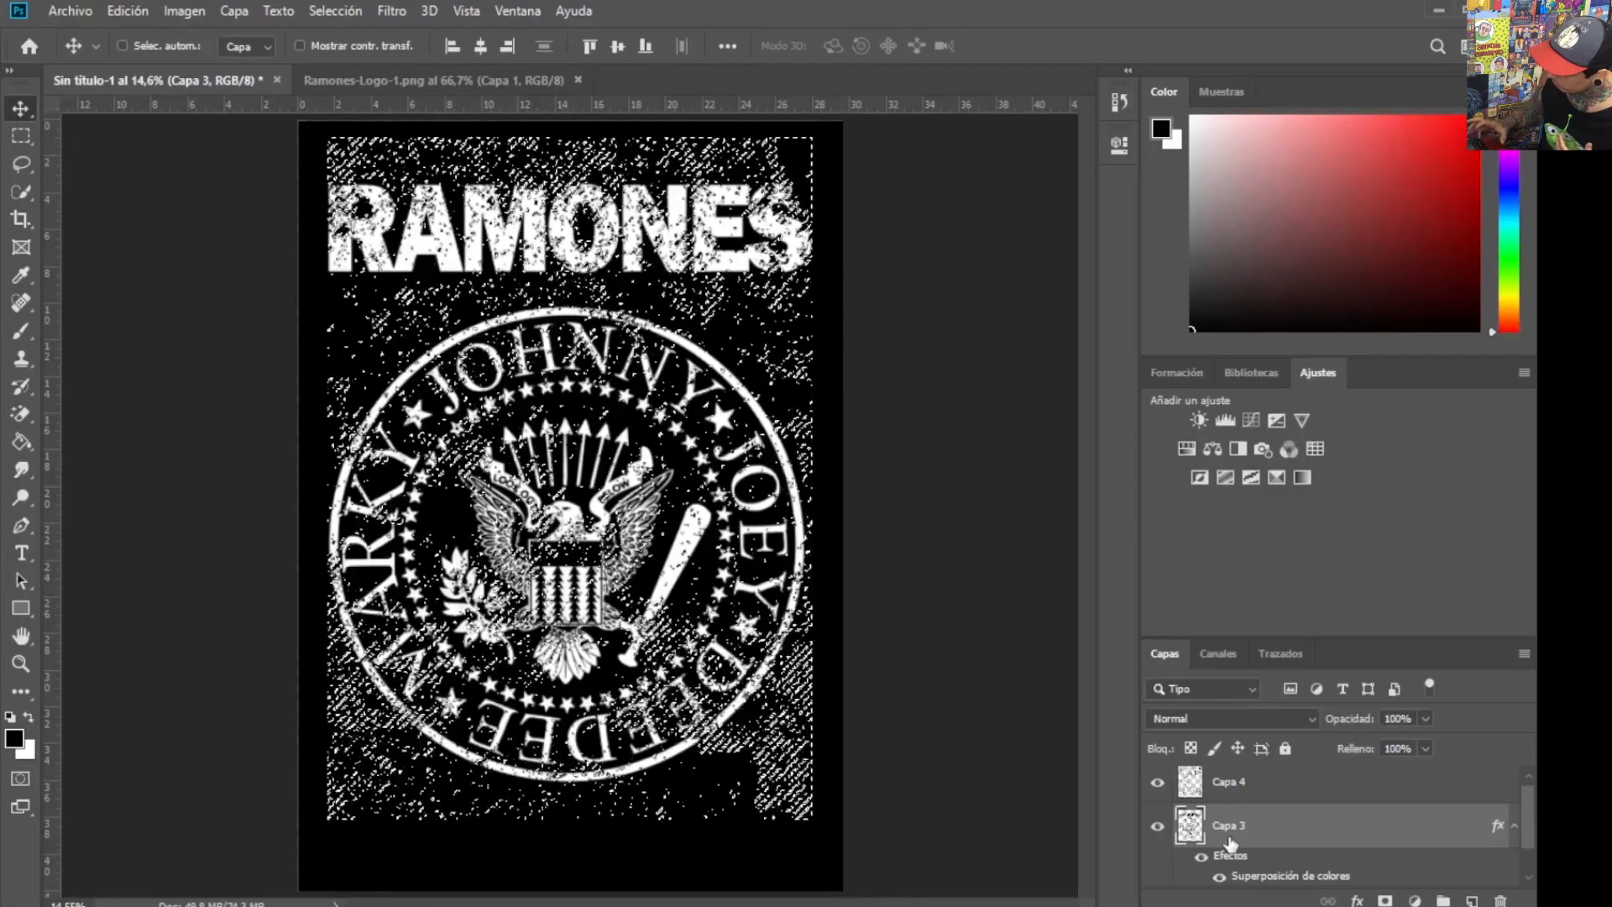
{"action": "key", "text": "ctrl+d"}
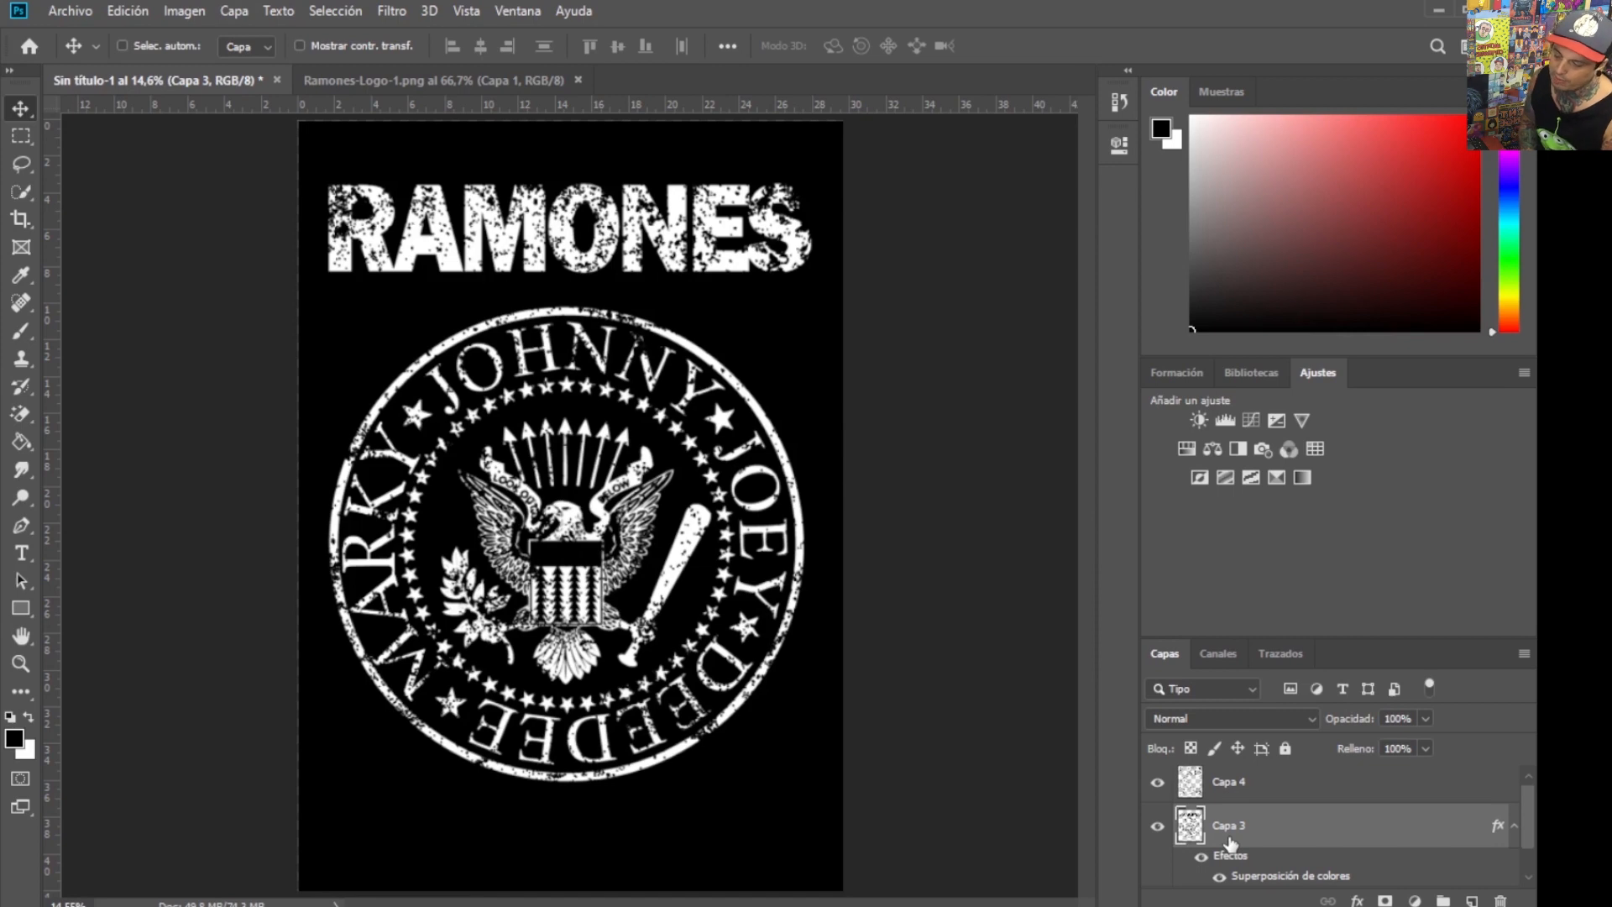
- Hide Capa 4 to check the cut-out logo, reposition the logo on Capa 3 within the canvas, and show Capa 4 again
{"action": "left_click", "coordinate": [1158, 784]}
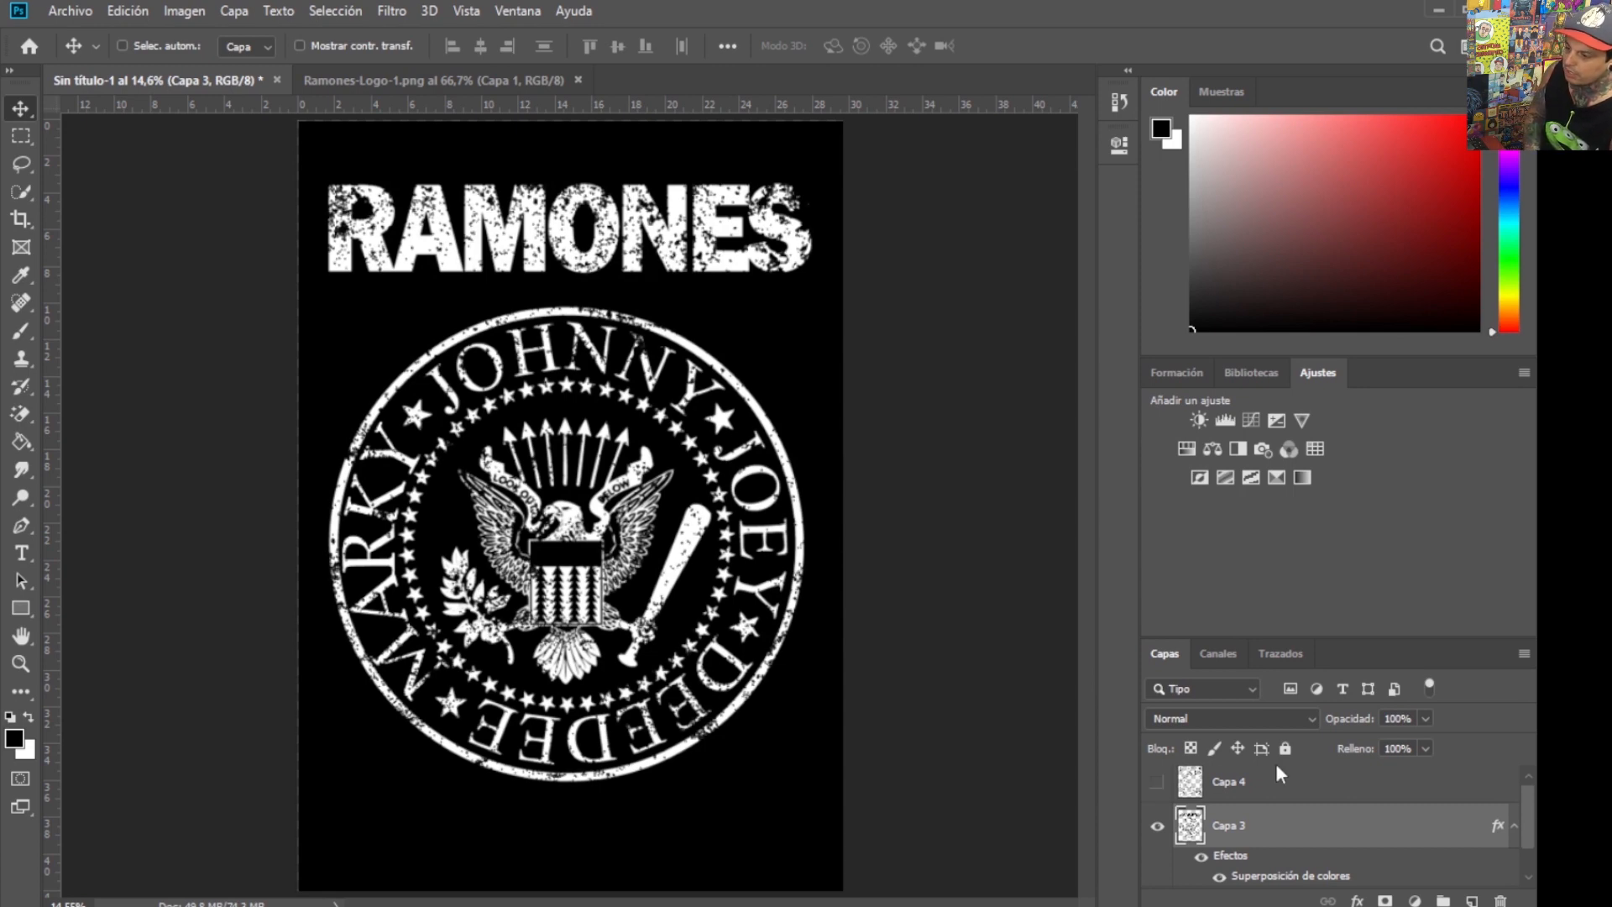
{"action": "mouse_move", "coordinate": [722, 247]}
{"action": "left_mouse_down"}
{"action": "mouse_move", "coordinate": [707, 270]}
{"action": "mouse_move", "coordinate": [754, 222]}
{"action": "mouse_move", "coordinate": [722, 246]}
{"action": "left_mouse_up"}
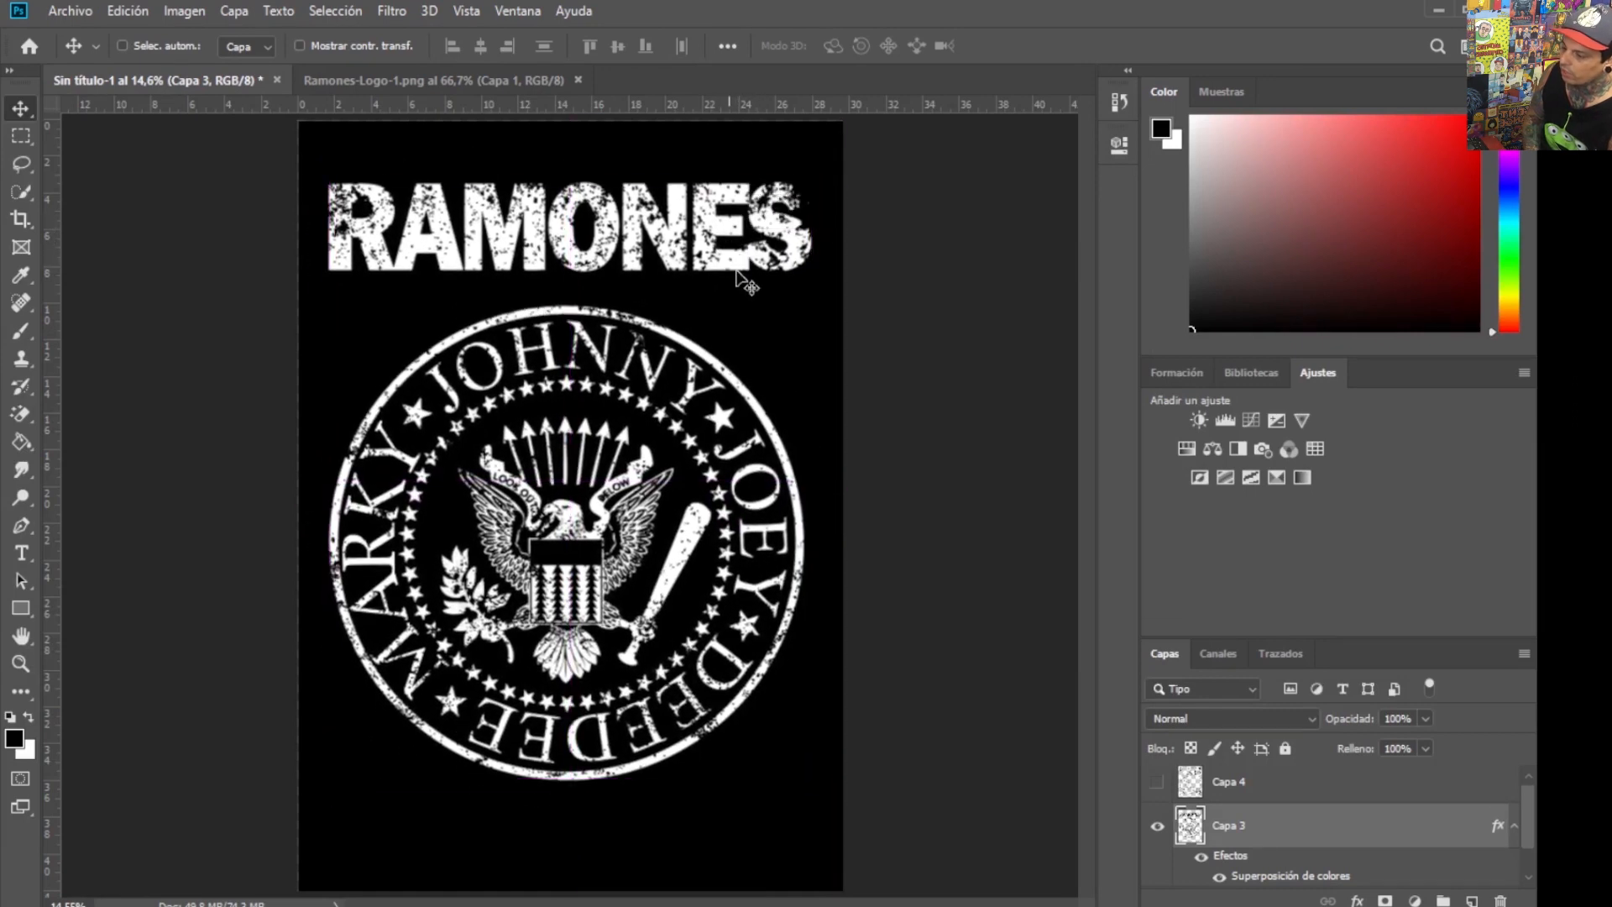
{"action": "mouse_move", "coordinate": [771, 479]}
{"action": "left_mouse_down"}
{"action": "mouse_move", "coordinate": [740, 448]}
{"action": "mouse_move", "coordinate": [771, 471]}
{"action": "left_mouse_up"}
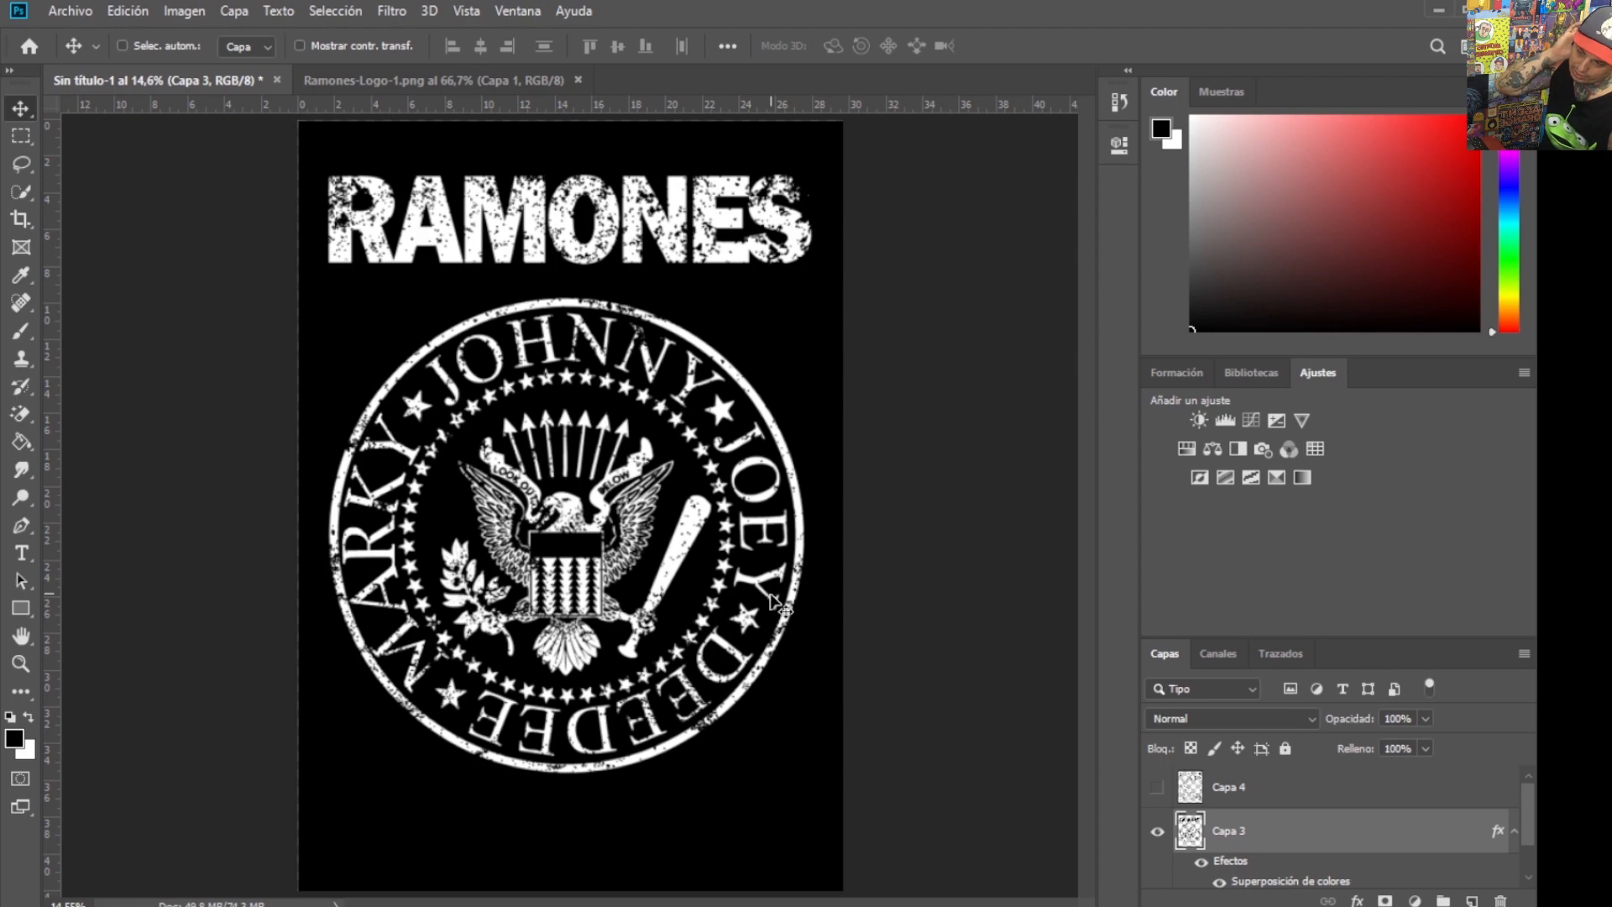
{"action": "left_click", "coordinate": [1158, 789]}
{"action": "left_click_drag", "start_coordinate": [634, 245], "coordinate": [715, 229]}
- Shift the worn texture on Capa 4 to a new position over the logo, toggling its visibility to compare the wear
{"action": "left_click", "coordinate": [1235, 787]}
{"action": "left_click", "coordinate": [1159, 789]}
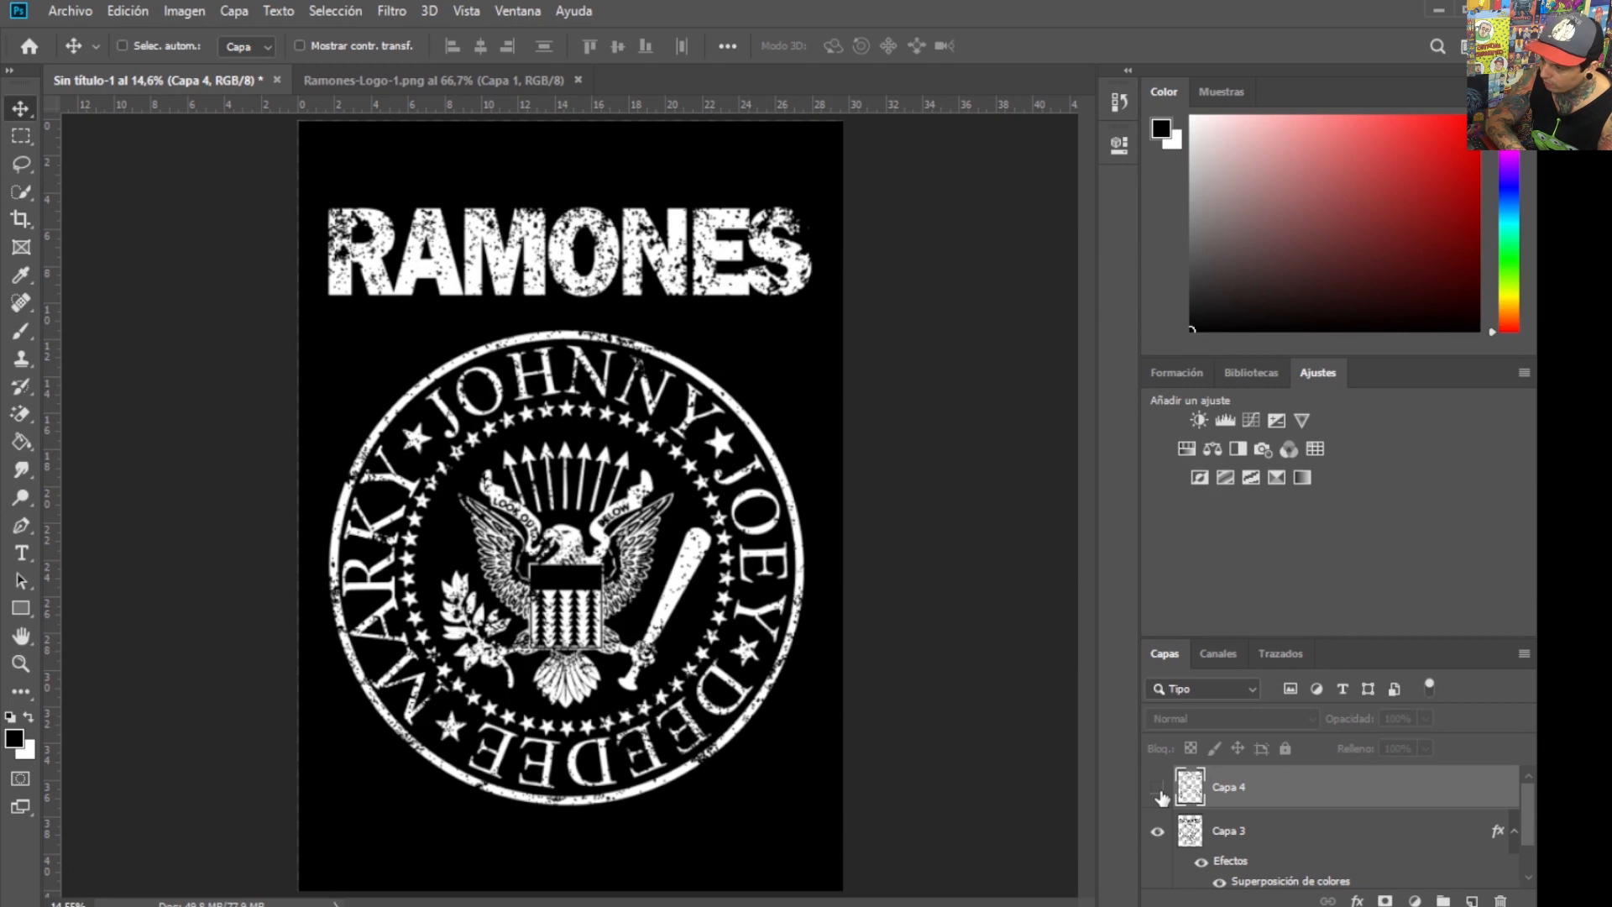
{"action": "left_click", "coordinate": [1159, 789]}
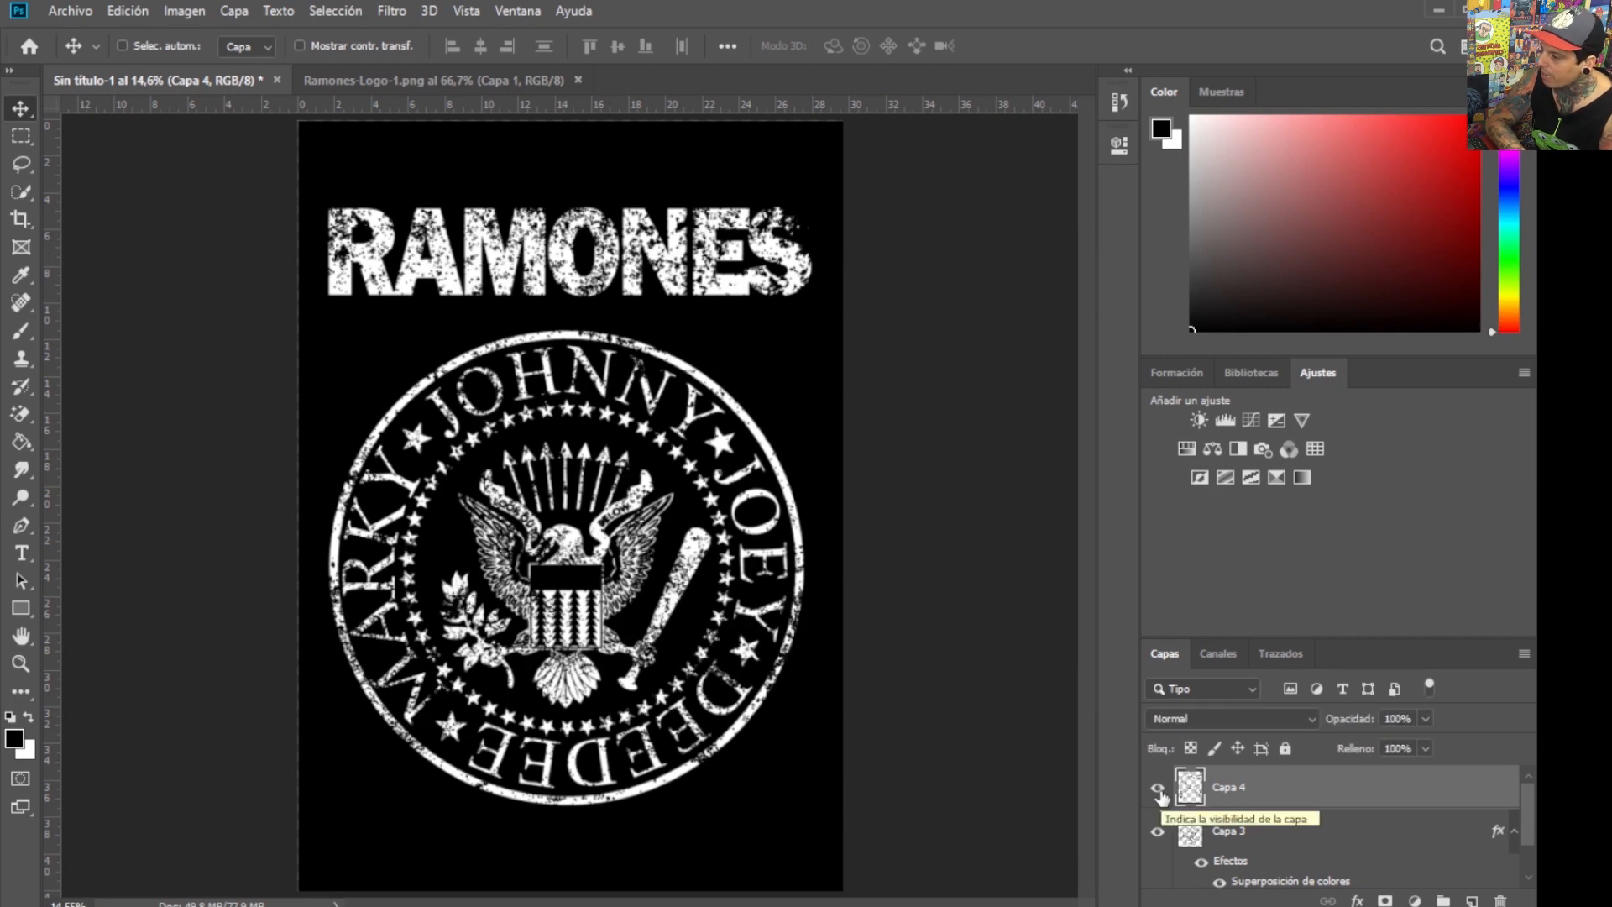
{"action": "left_click", "coordinate": [1158, 789]}
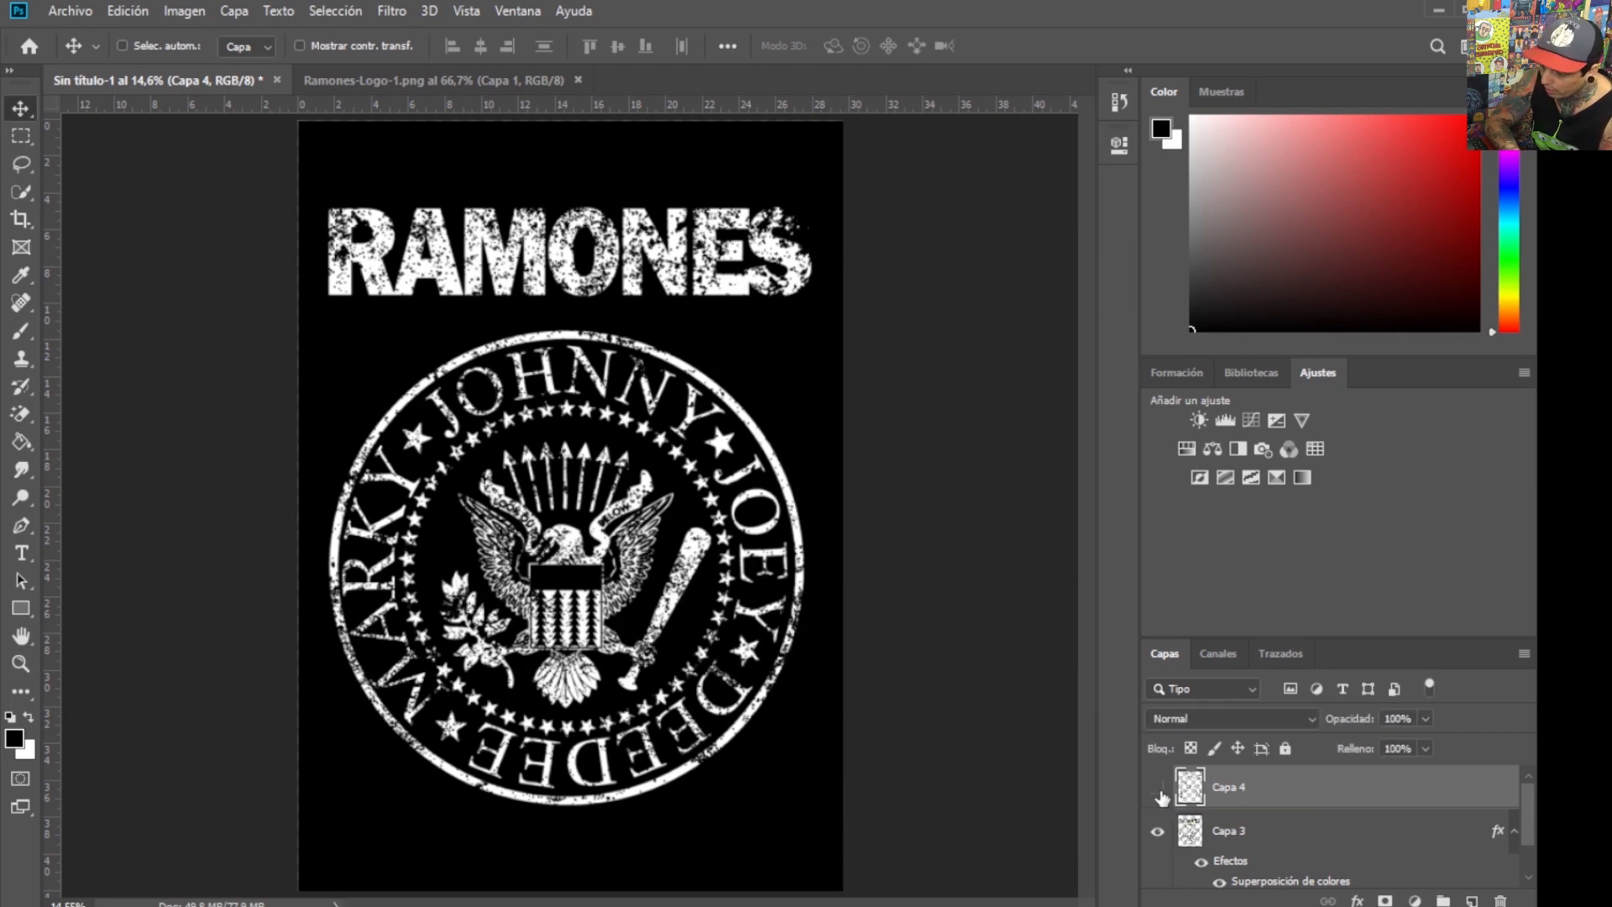
{"action": "left_click", "coordinate": [1158, 789]}
{"action": "left_click_drag", "start_coordinate": [719, 544], "coordinate": [737, 510]}
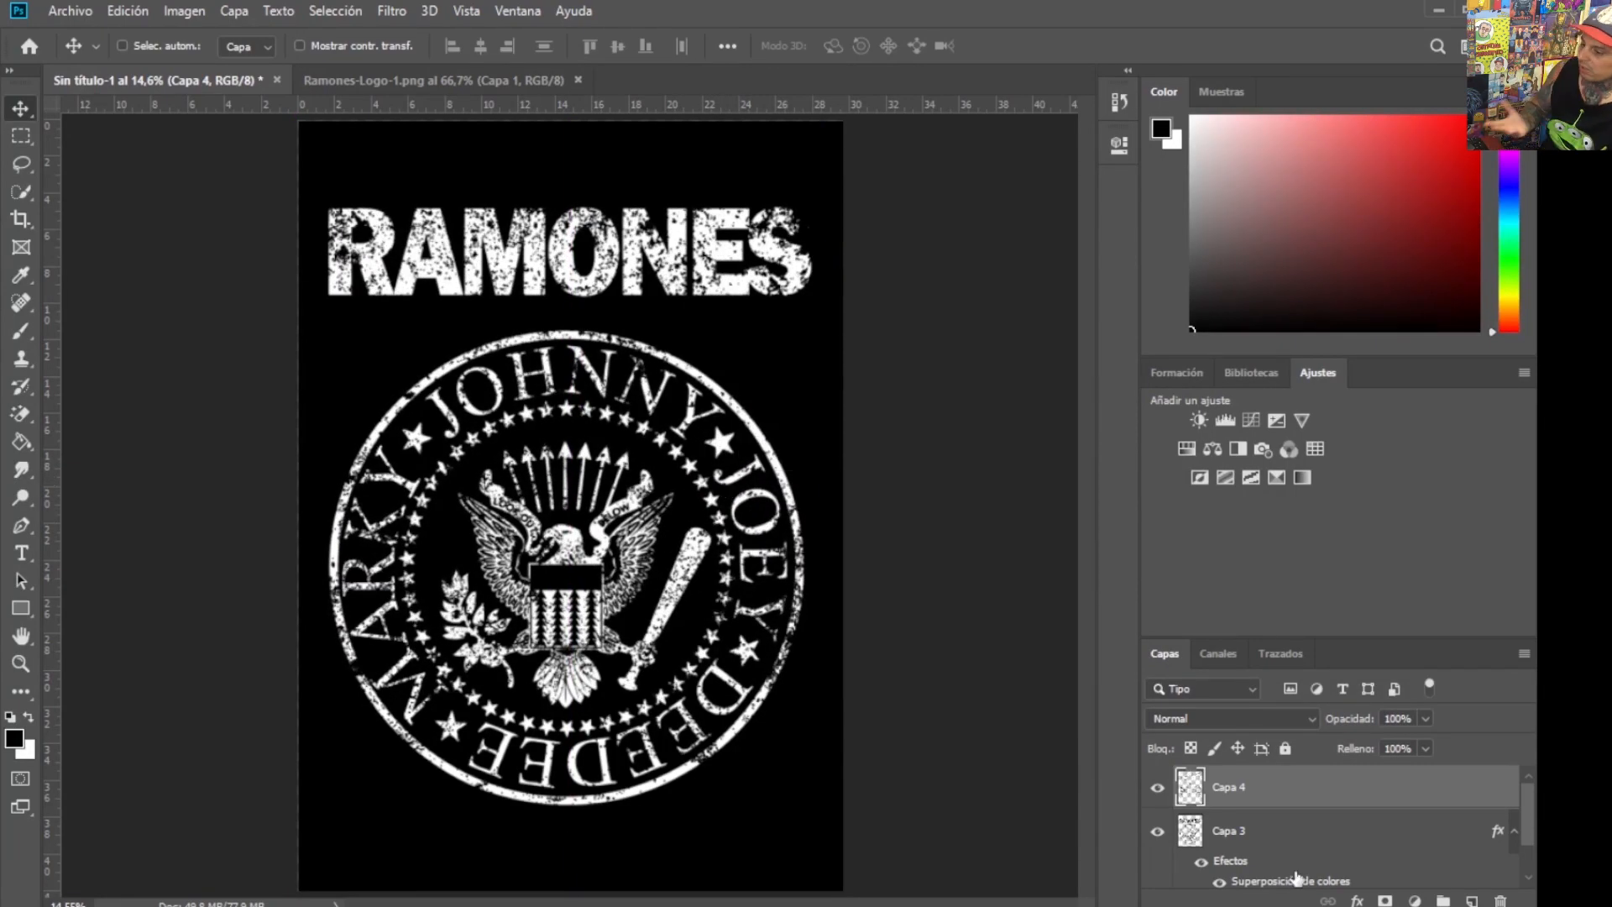
- Cut the shifted Capa 4 texture's pixels out of Capa 3, hide Capa 4, and nudge the logo sideways
{"action": "right_click", "coordinate": [1203, 796]}
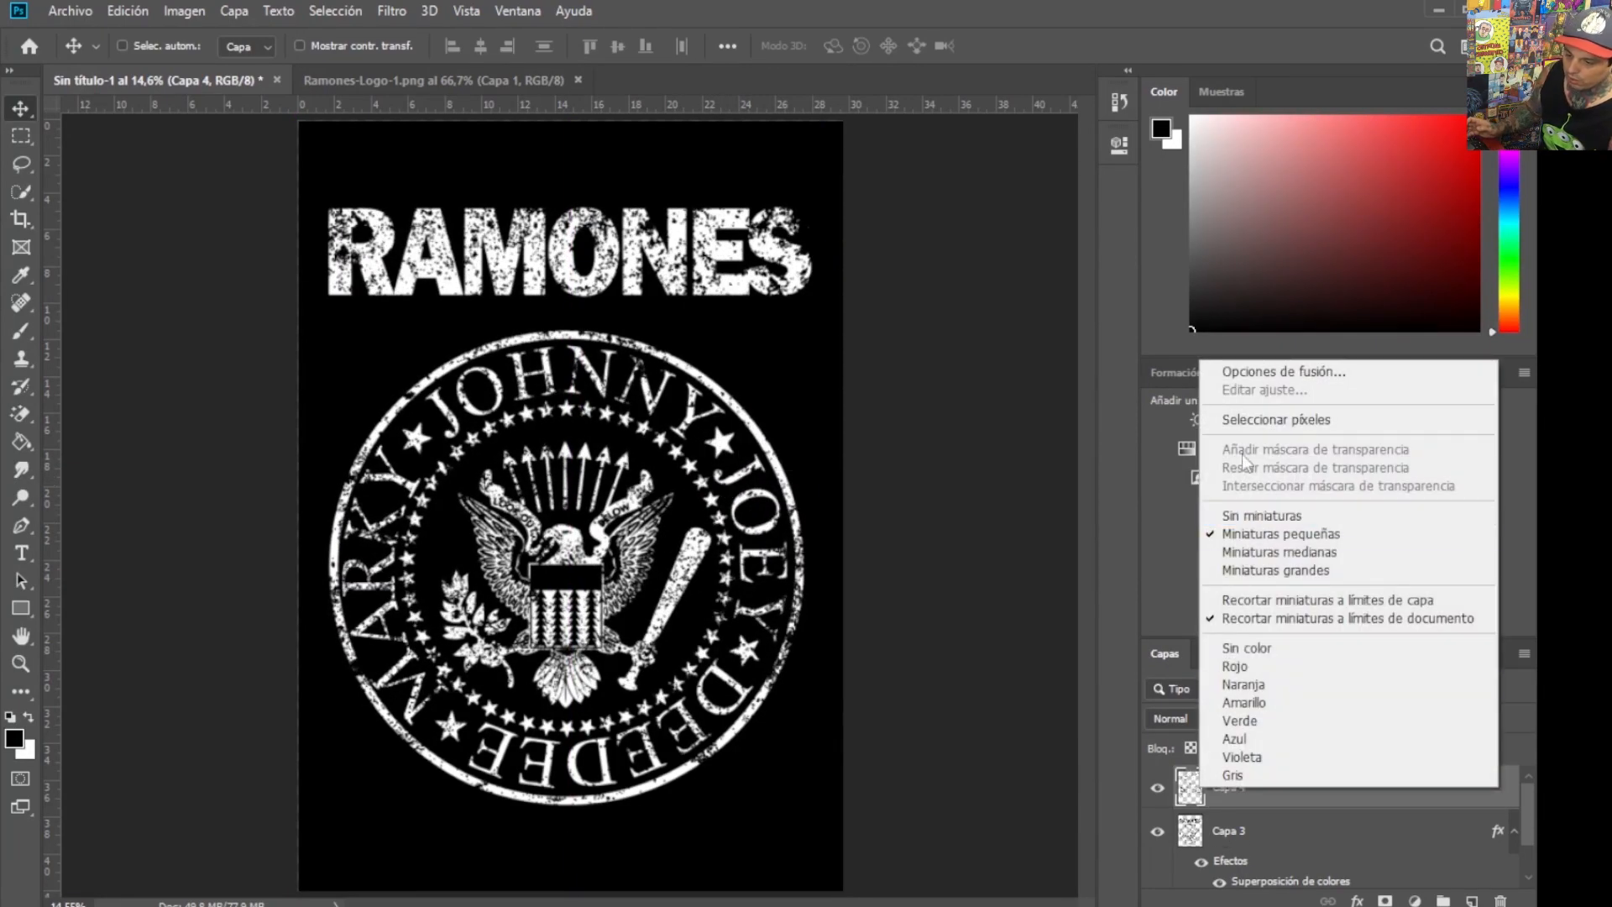
{"action": "left_click", "coordinate": [1251, 424]}
{"action": "left_click", "coordinate": [1264, 839]}
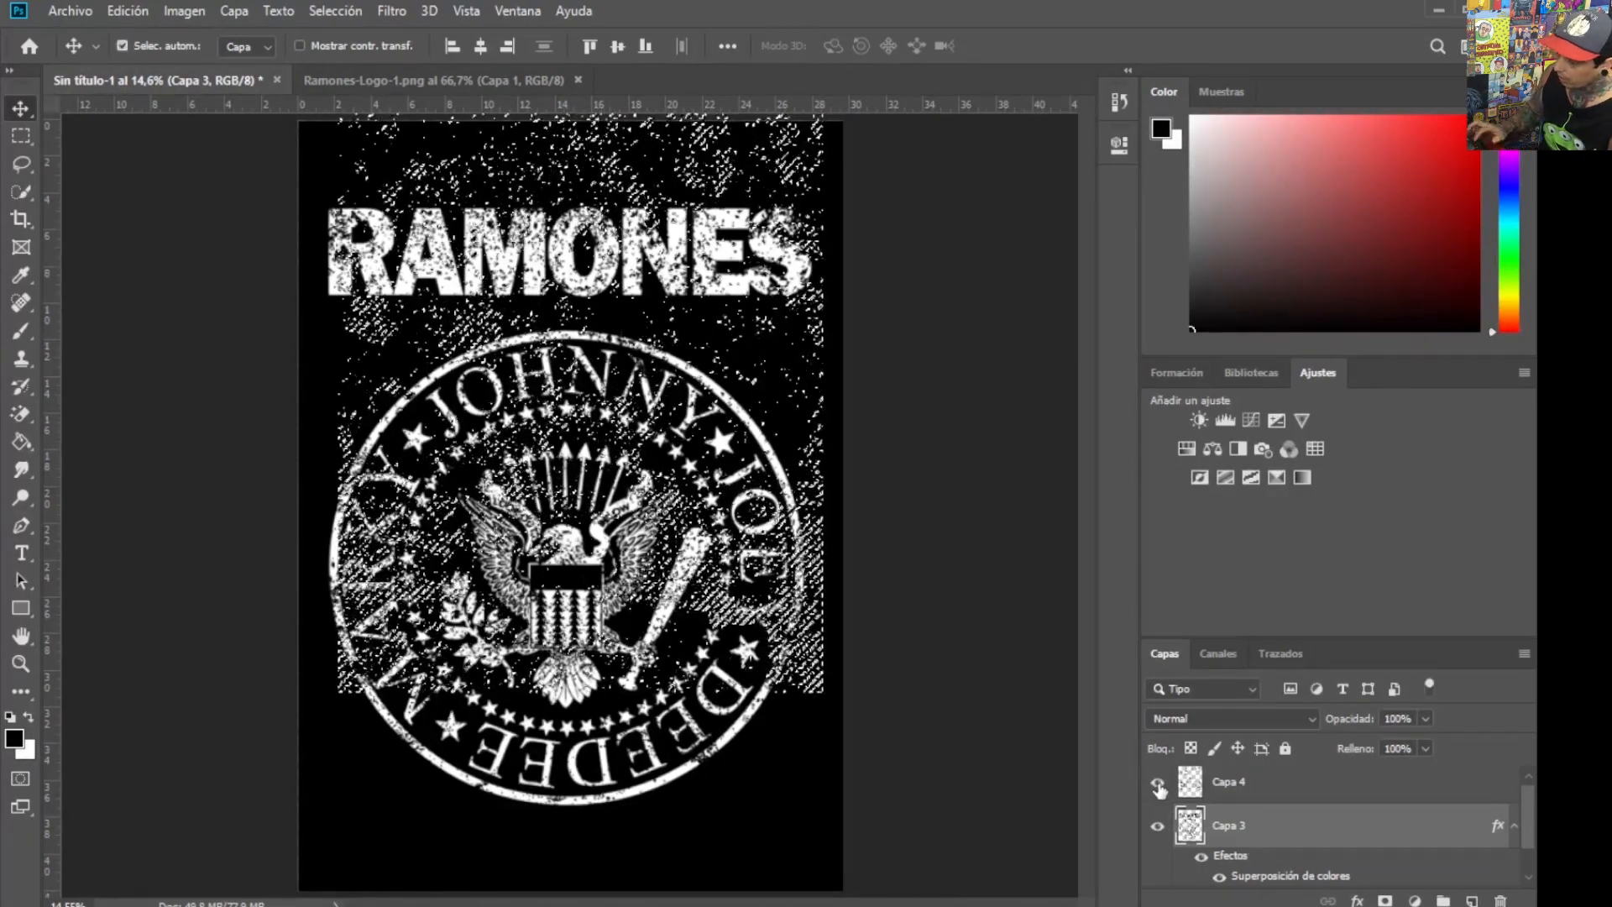
{"action": "left_click", "coordinate": [1158, 786]}
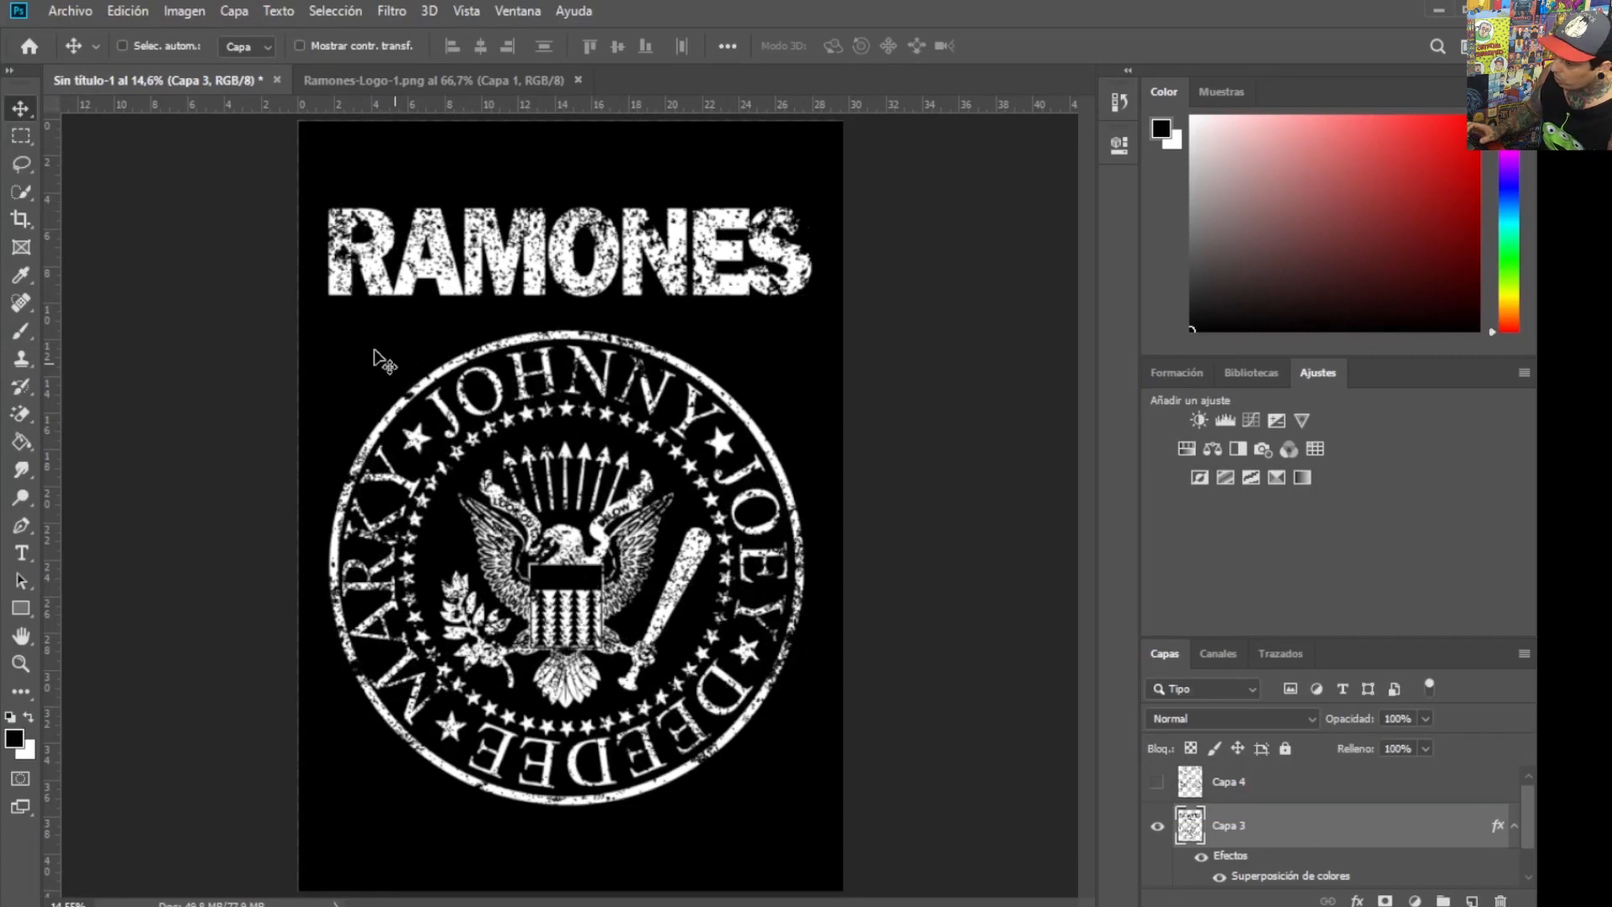
{"action": "mouse_move", "coordinate": [727, 503]}
{"action": "left_mouse_down"}
{"action": "mouse_move", "coordinate": [722, 462]}
{"action": "mouse_move", "coordinate": [738, 502]}
{"action": "left_mouse_up"}
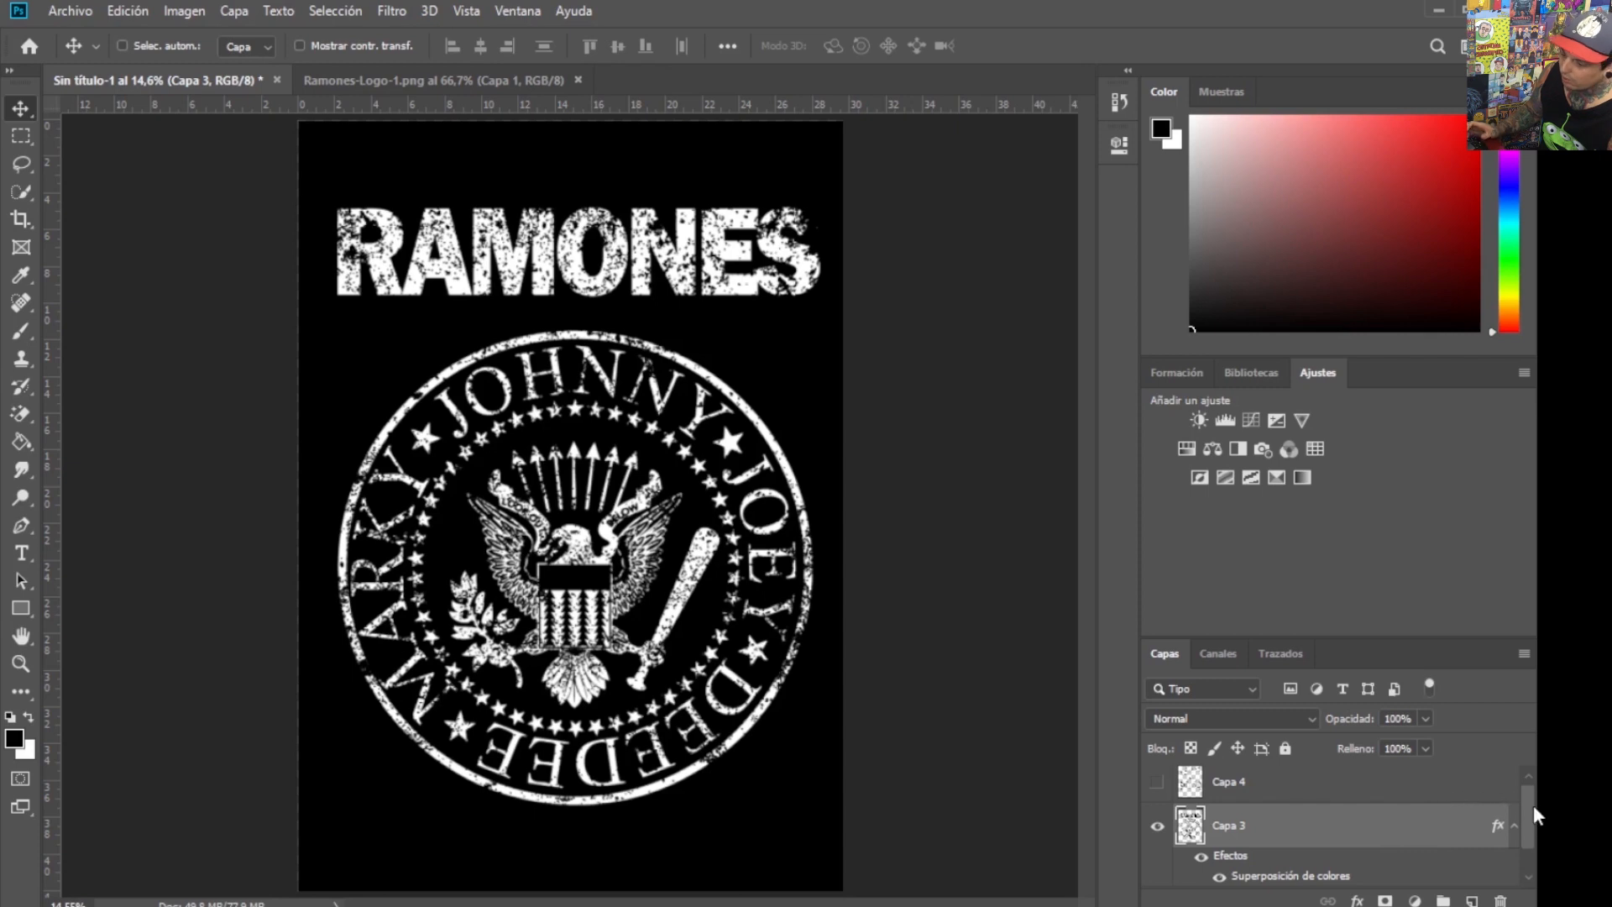
- Delete the black background layer Capa 0 after toggling its visibility
{"action": "left_click_drag", "start_coordinate": [1531, 813], "coordinate": [1530, 874]}
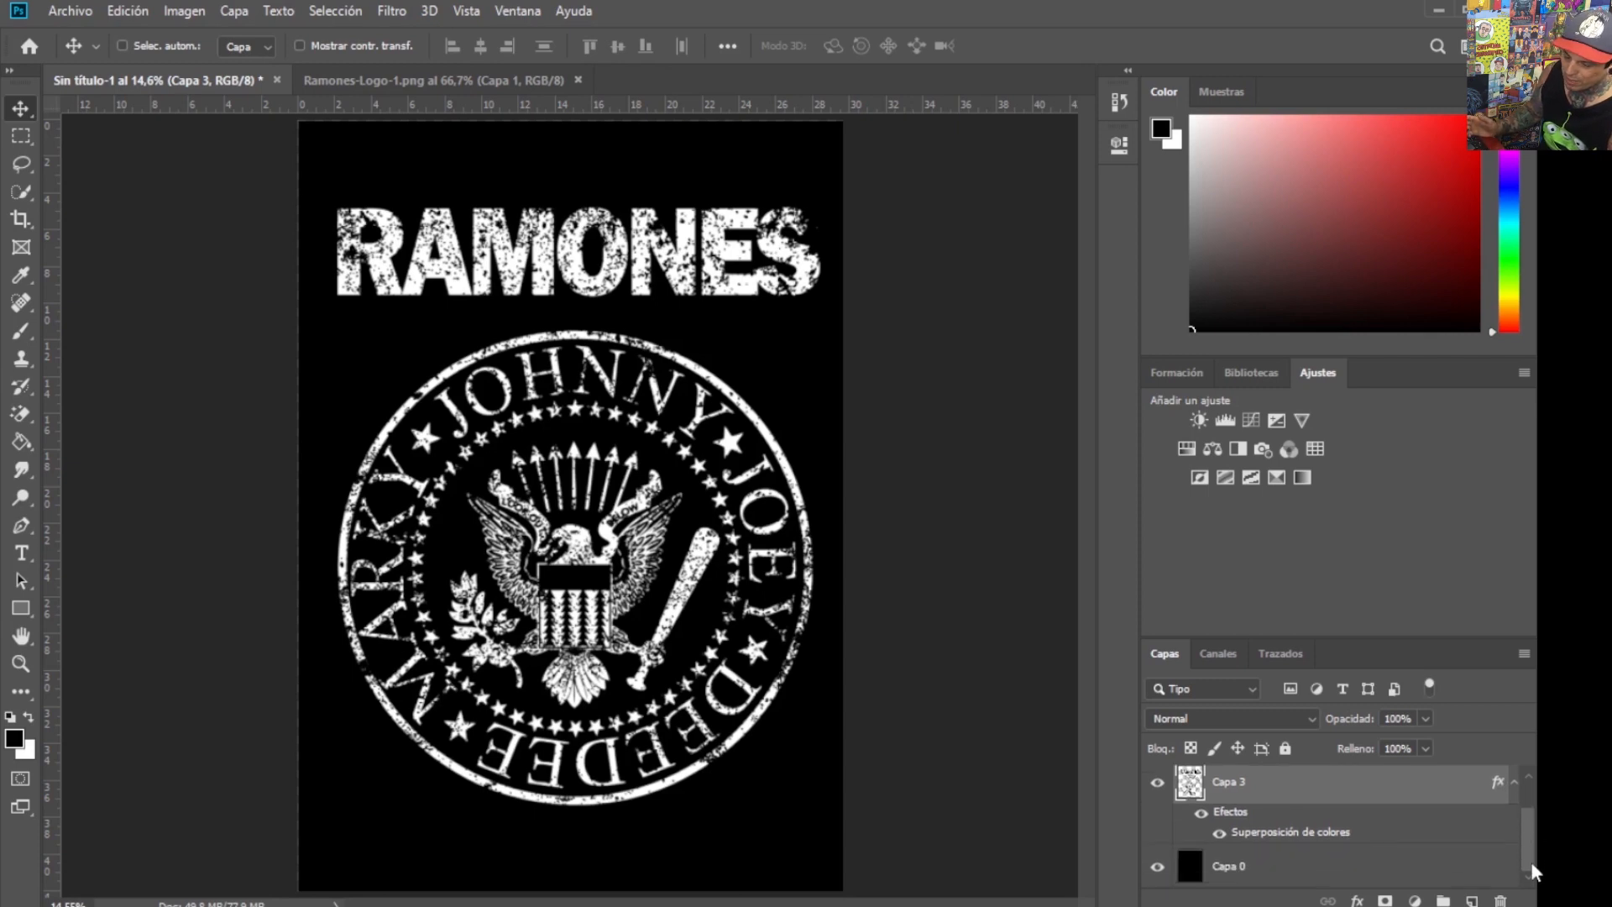
{"action": "left_click", "coordinate": [1158, 868]}
{"action": "left_click", "coordinate": [1159, 868]}
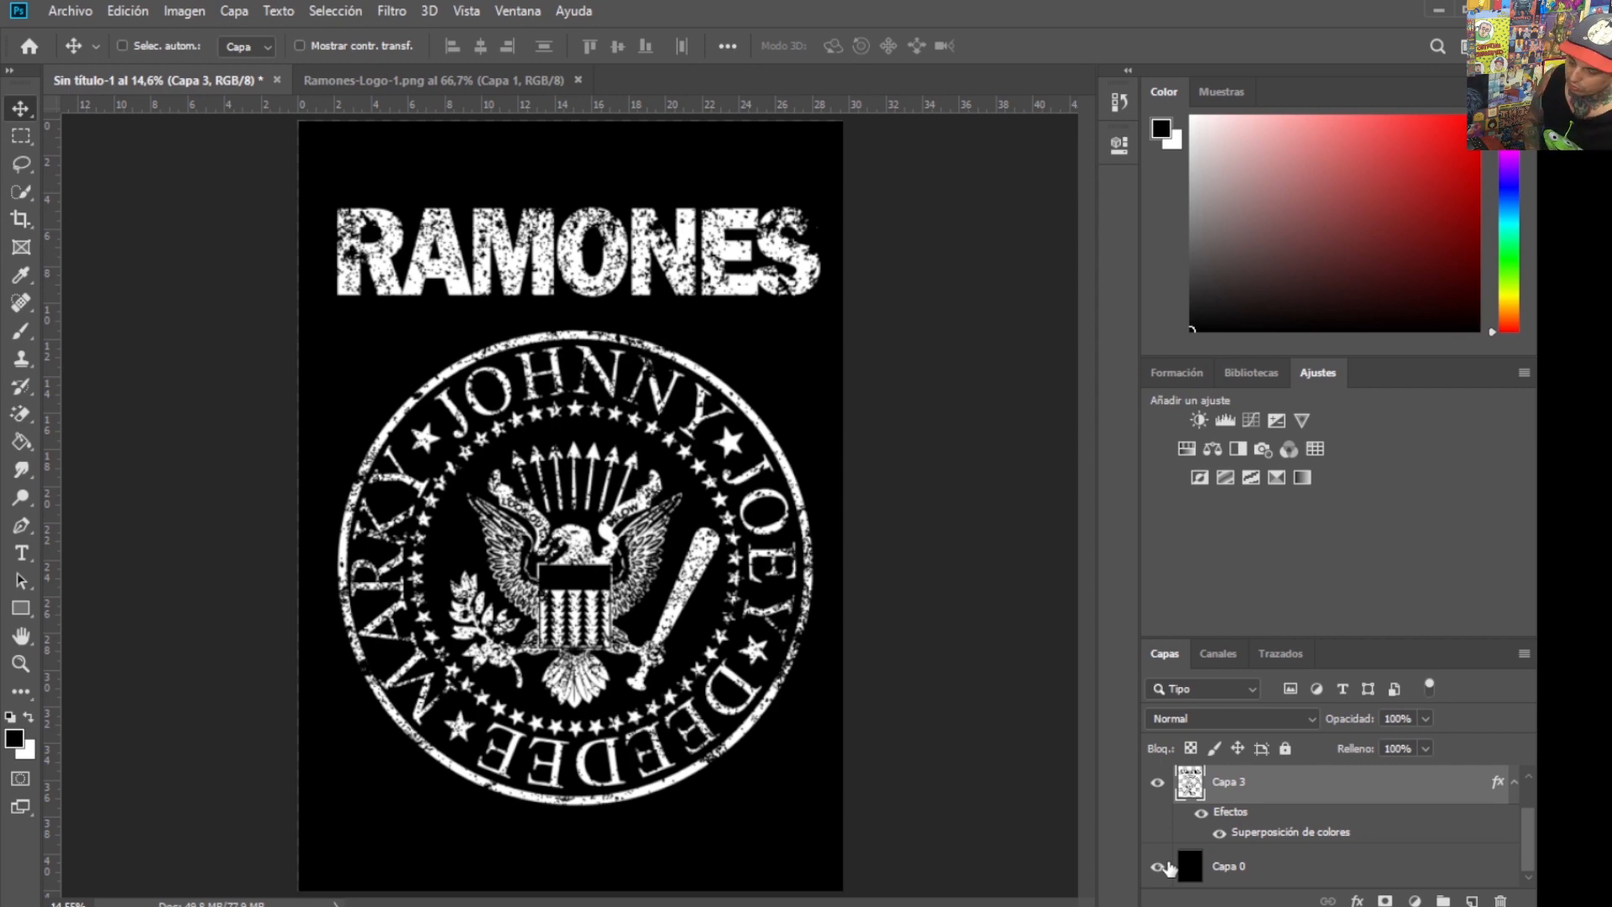
{"action": "left_click", "coordinate": [1237, 873]}
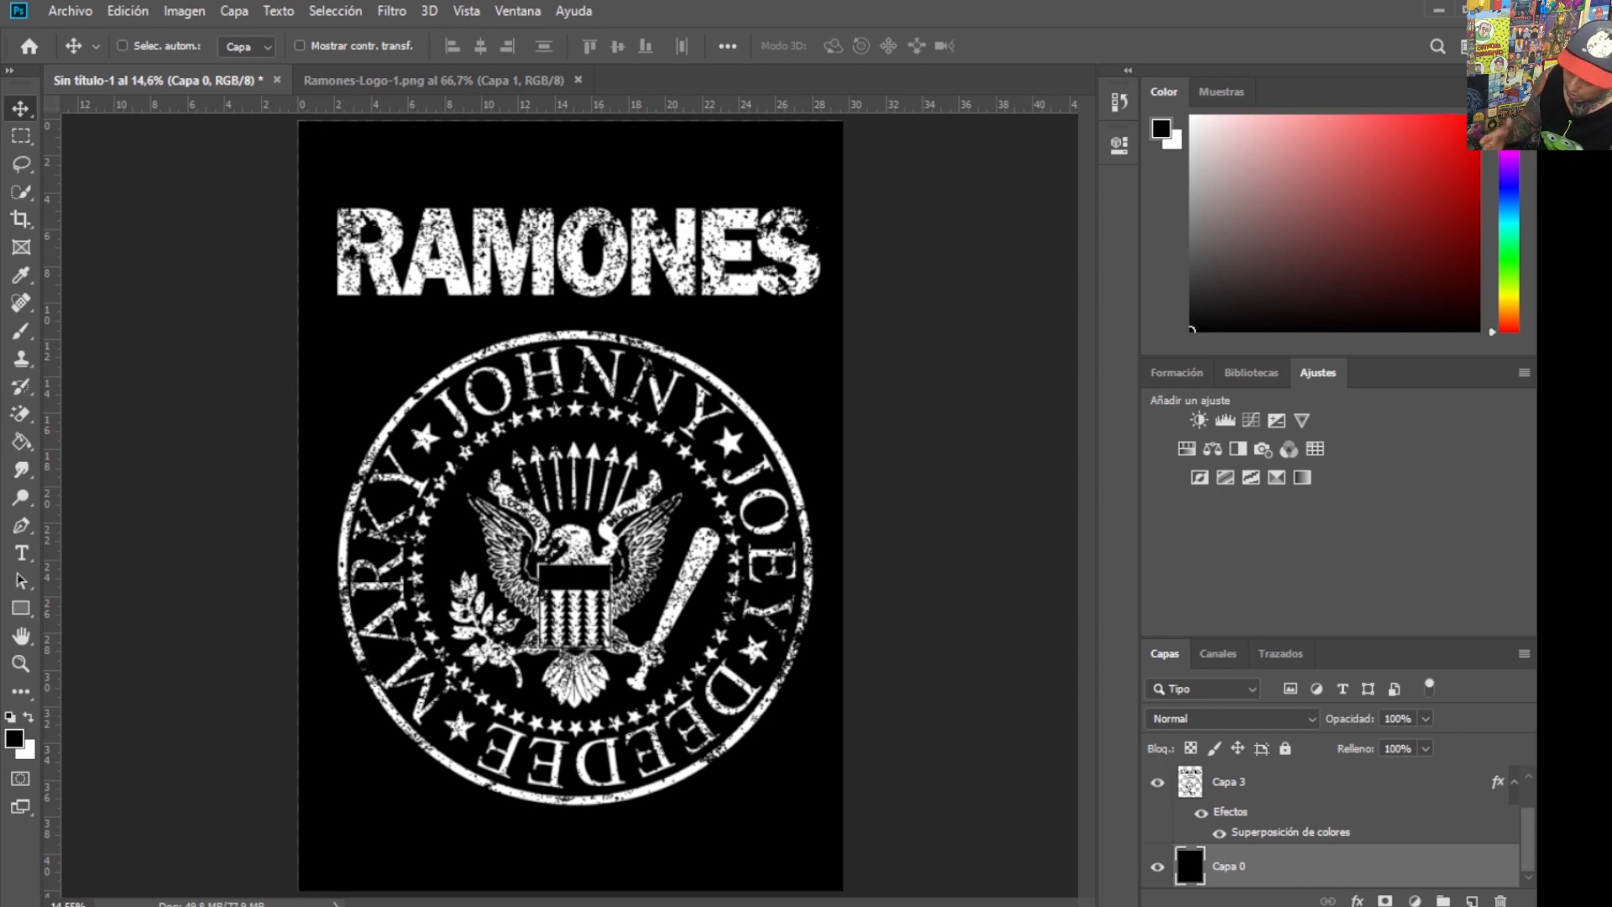
{"action": "key", "text": "BackSpace"}
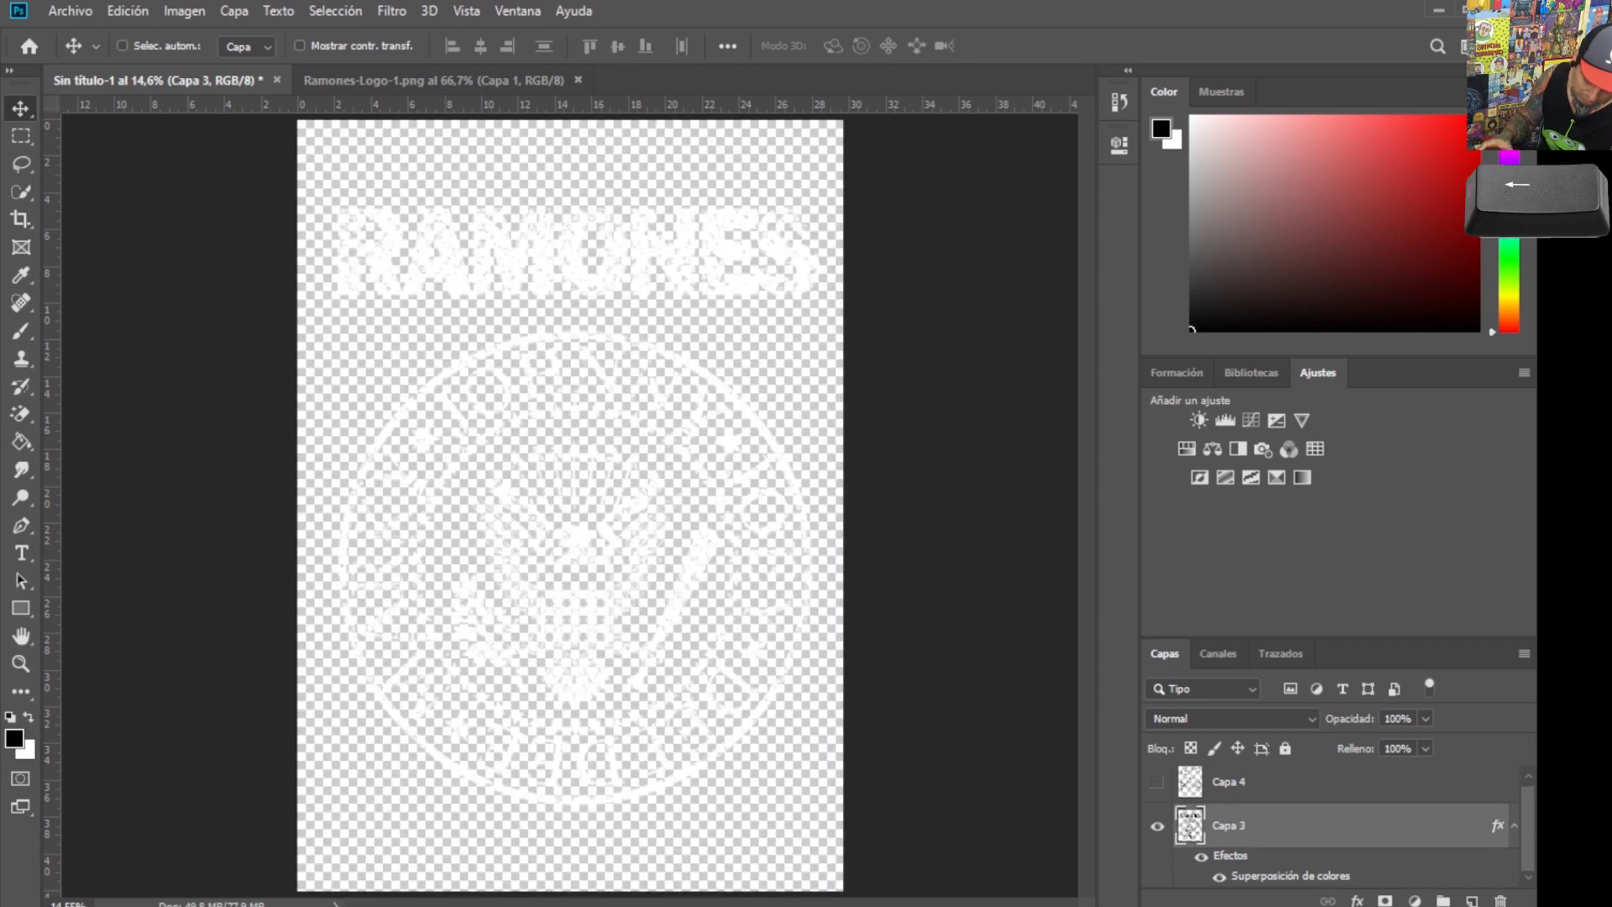
- Add a new layer beneath Capa 3 and fill it with white using the Paint Bucket
{"action": "left_click", "coordinate": [1419, 832]}
{"action": "left_click_drag", "start_coordinate": [1410, 842], "coordinate": [1358, 877]}
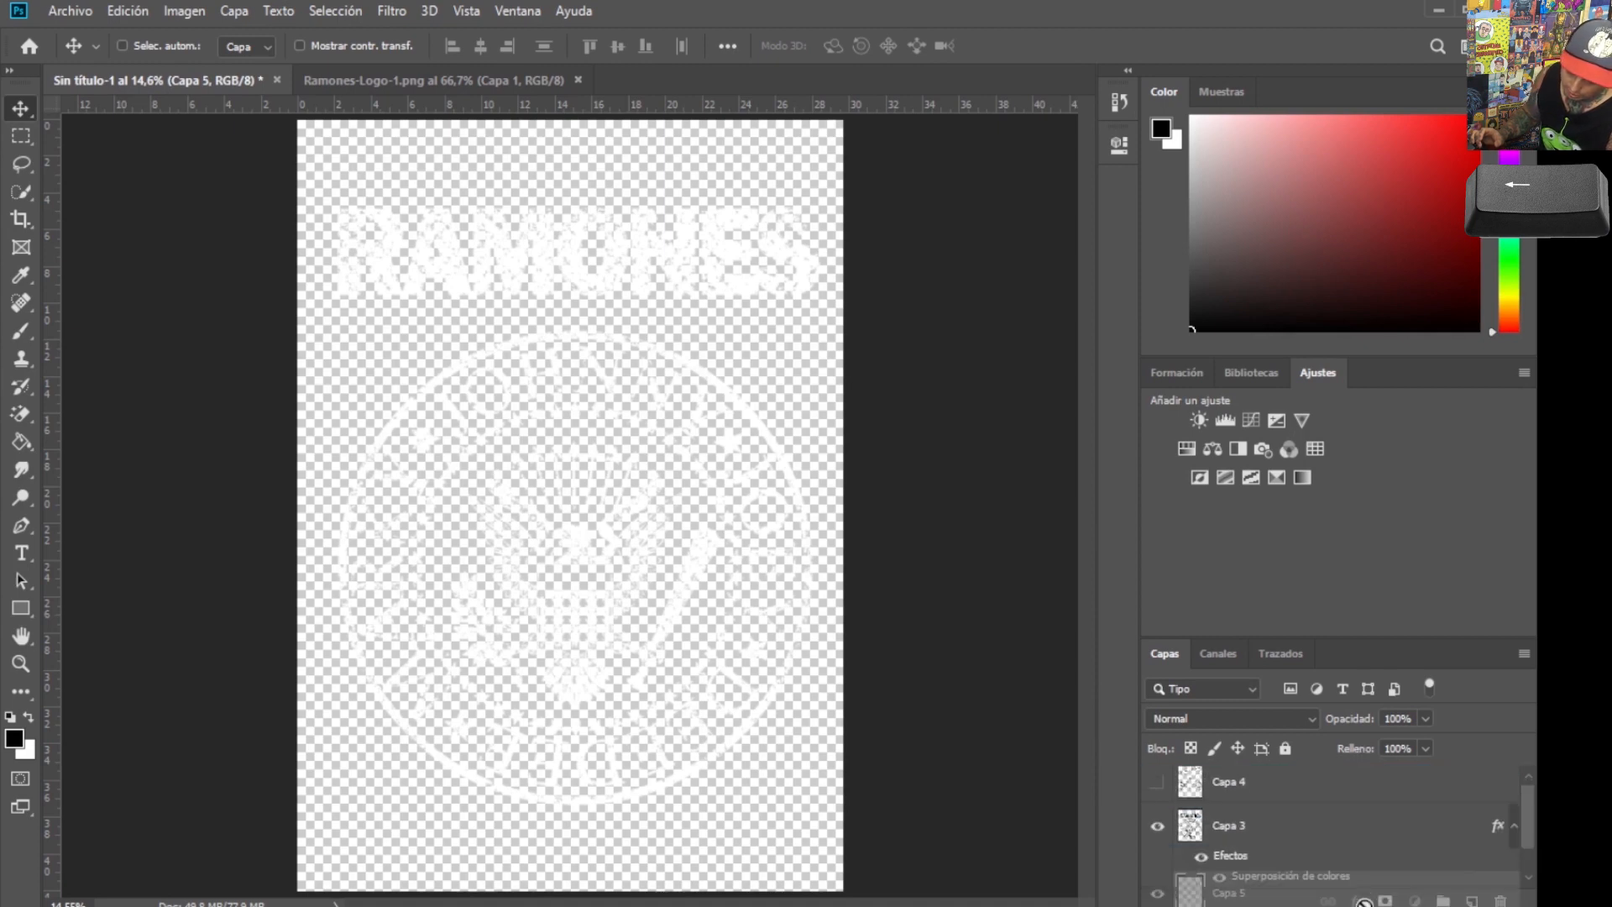
{"action": "left_click", "coordinate": [29, 720]}
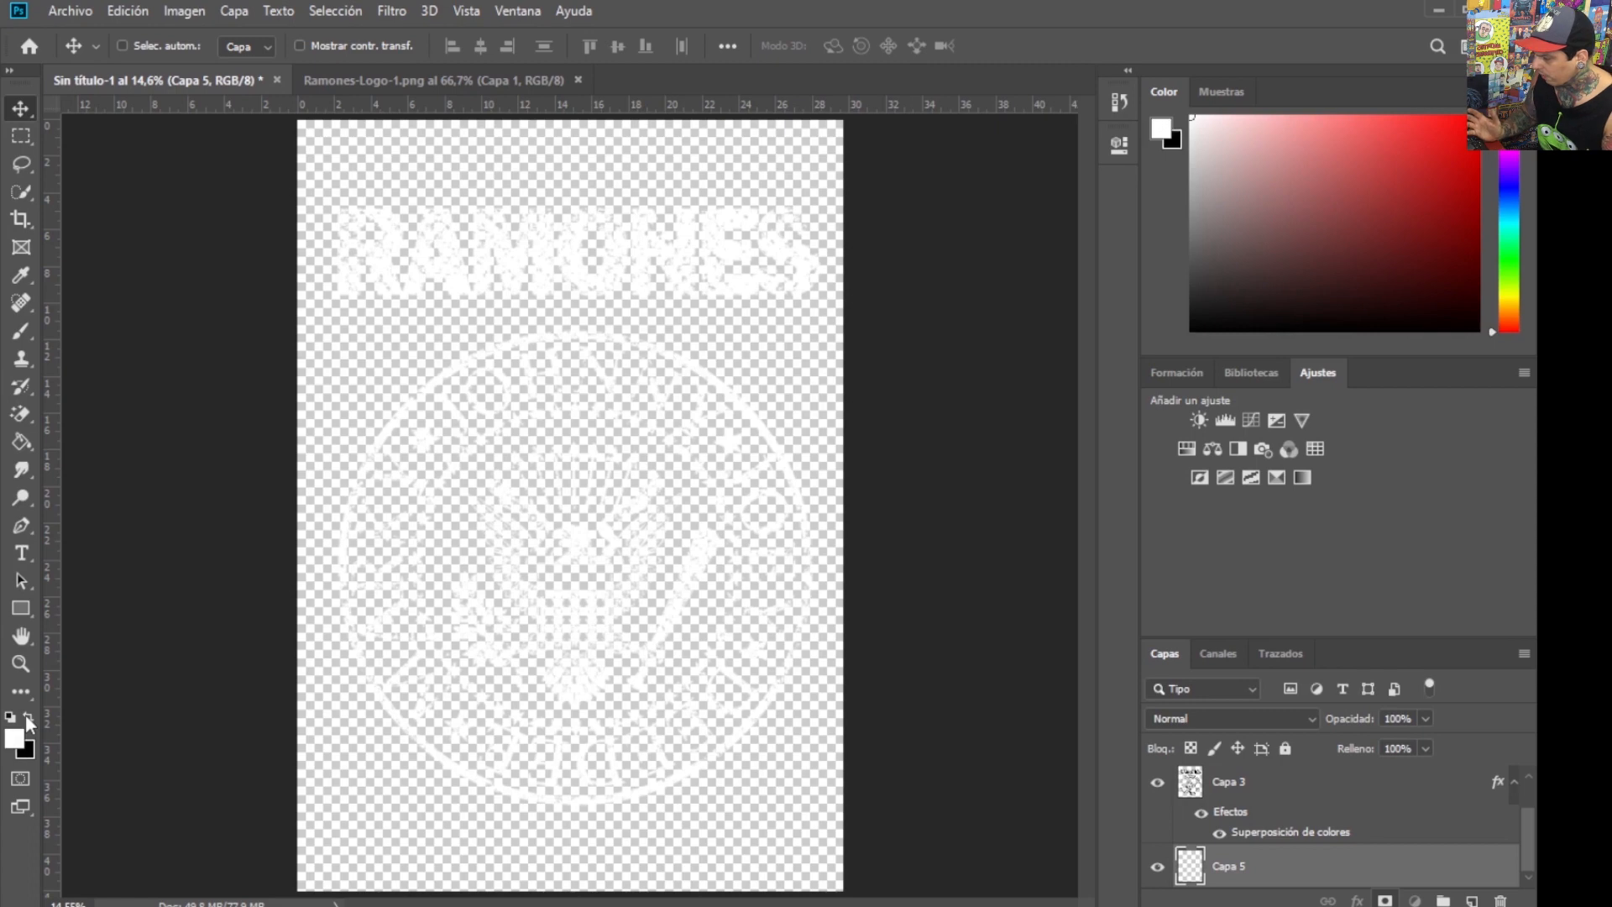
{"action": "left_click", "coordinate": [21, 441]}
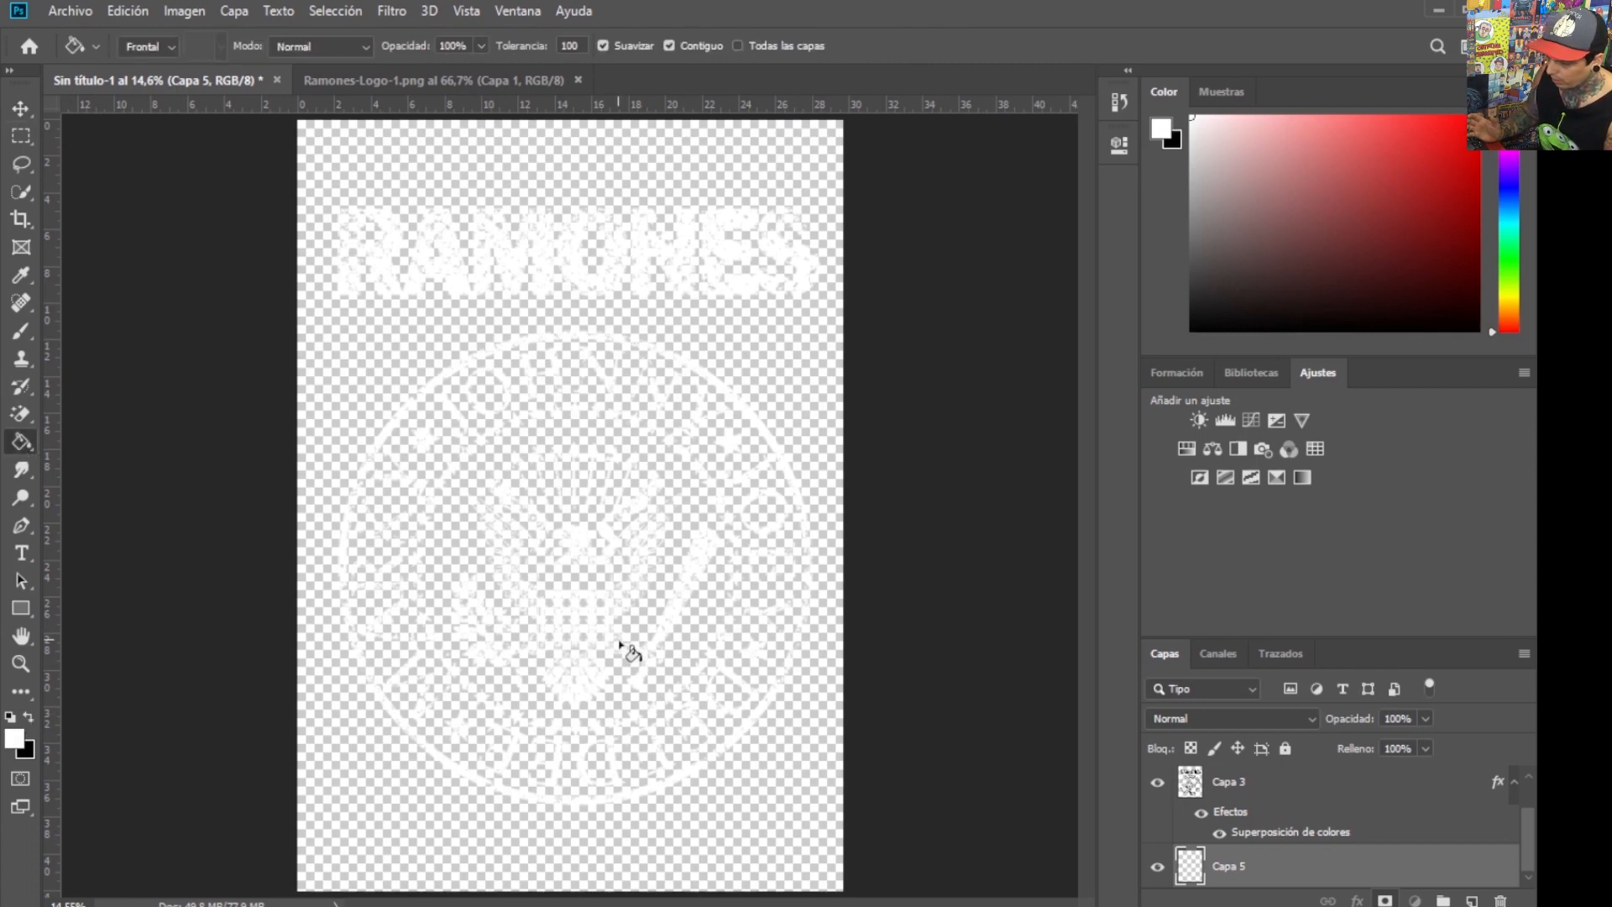
{"action": "left_click", "coordinate": [710, 613]}
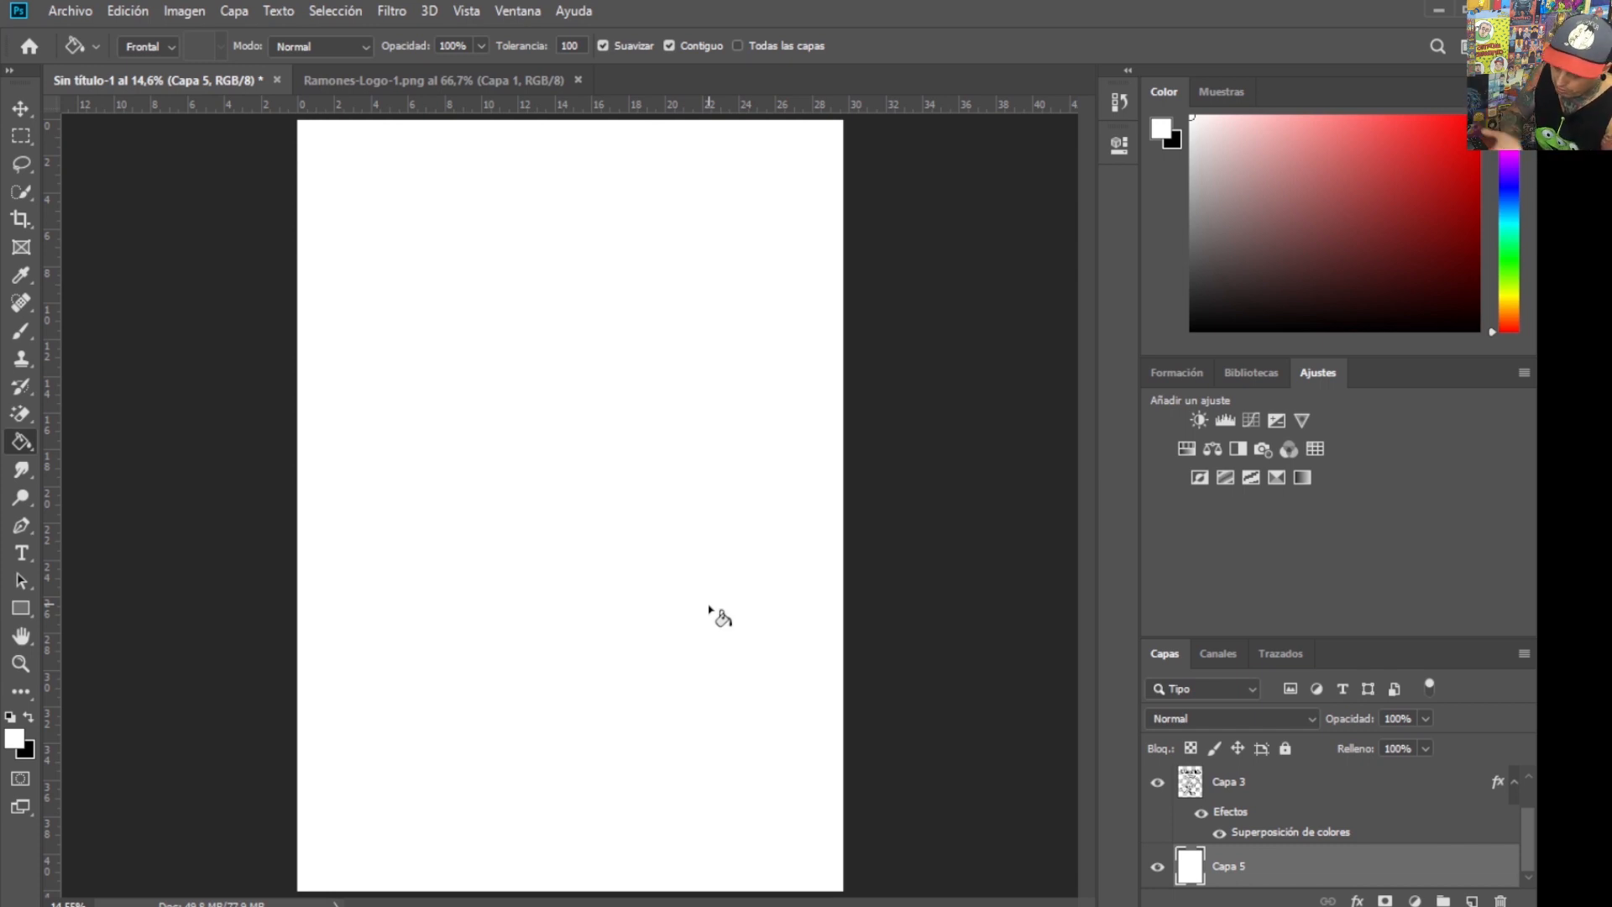
- Turn off the color overlay effect on Capa 3 to restore the logo's black color
{"action": "left_click", "coordinate": [1219, 835]}
{"action": "left_click", "coordinate": [1219, 835]}
{"action": "left_click", "coordinate": [1219, 835]}
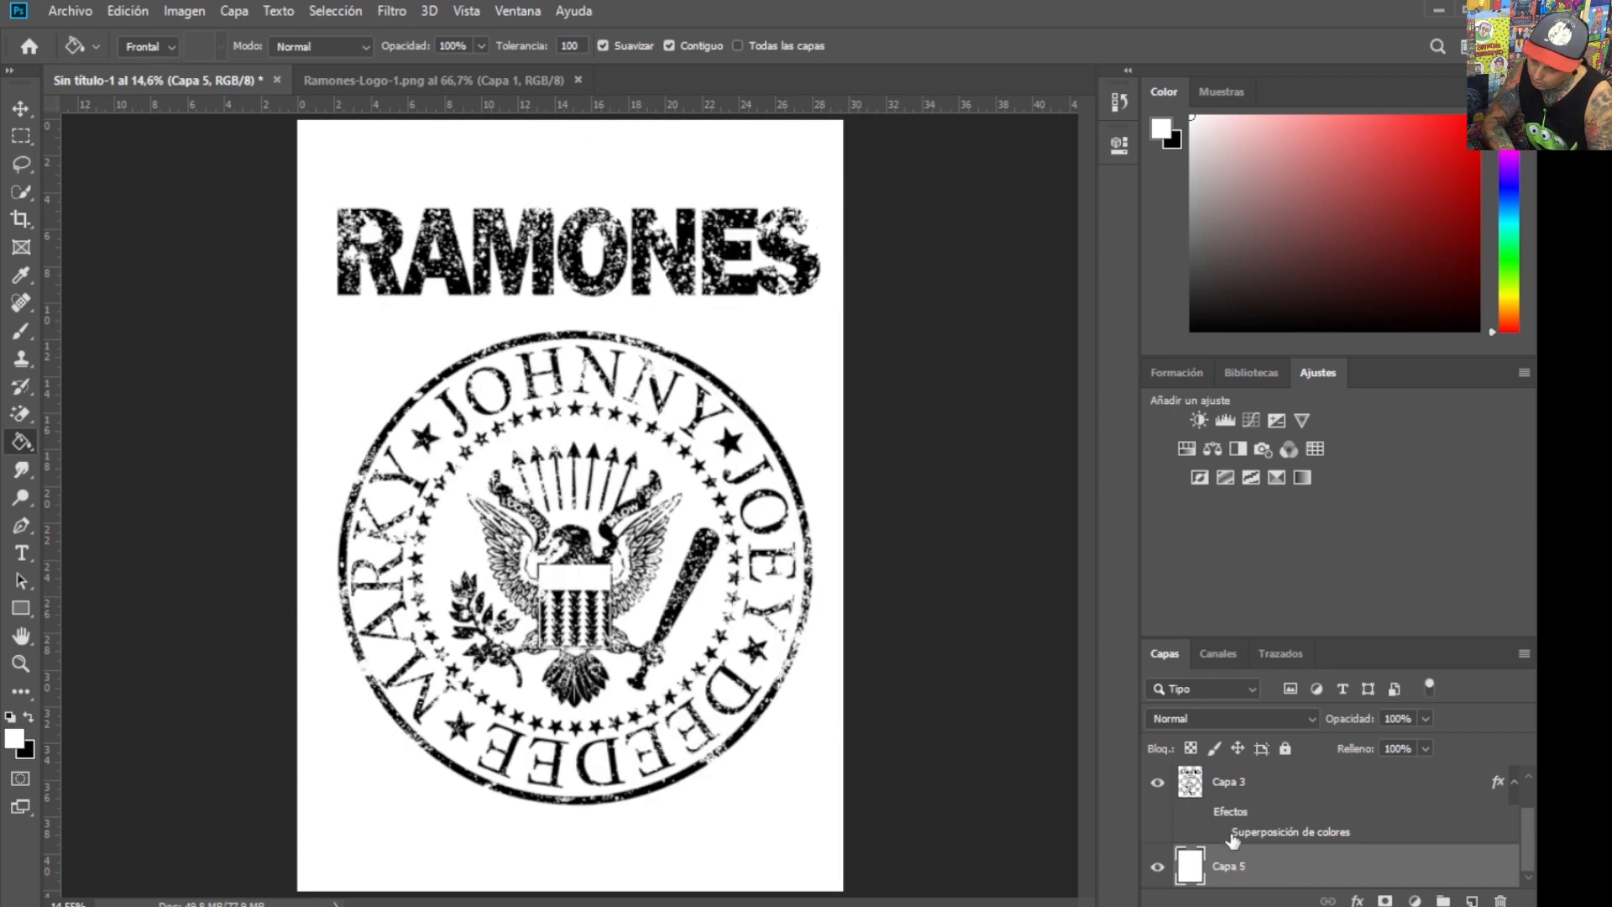
{"action": "left_click", "coordinate": [1228, 838]}
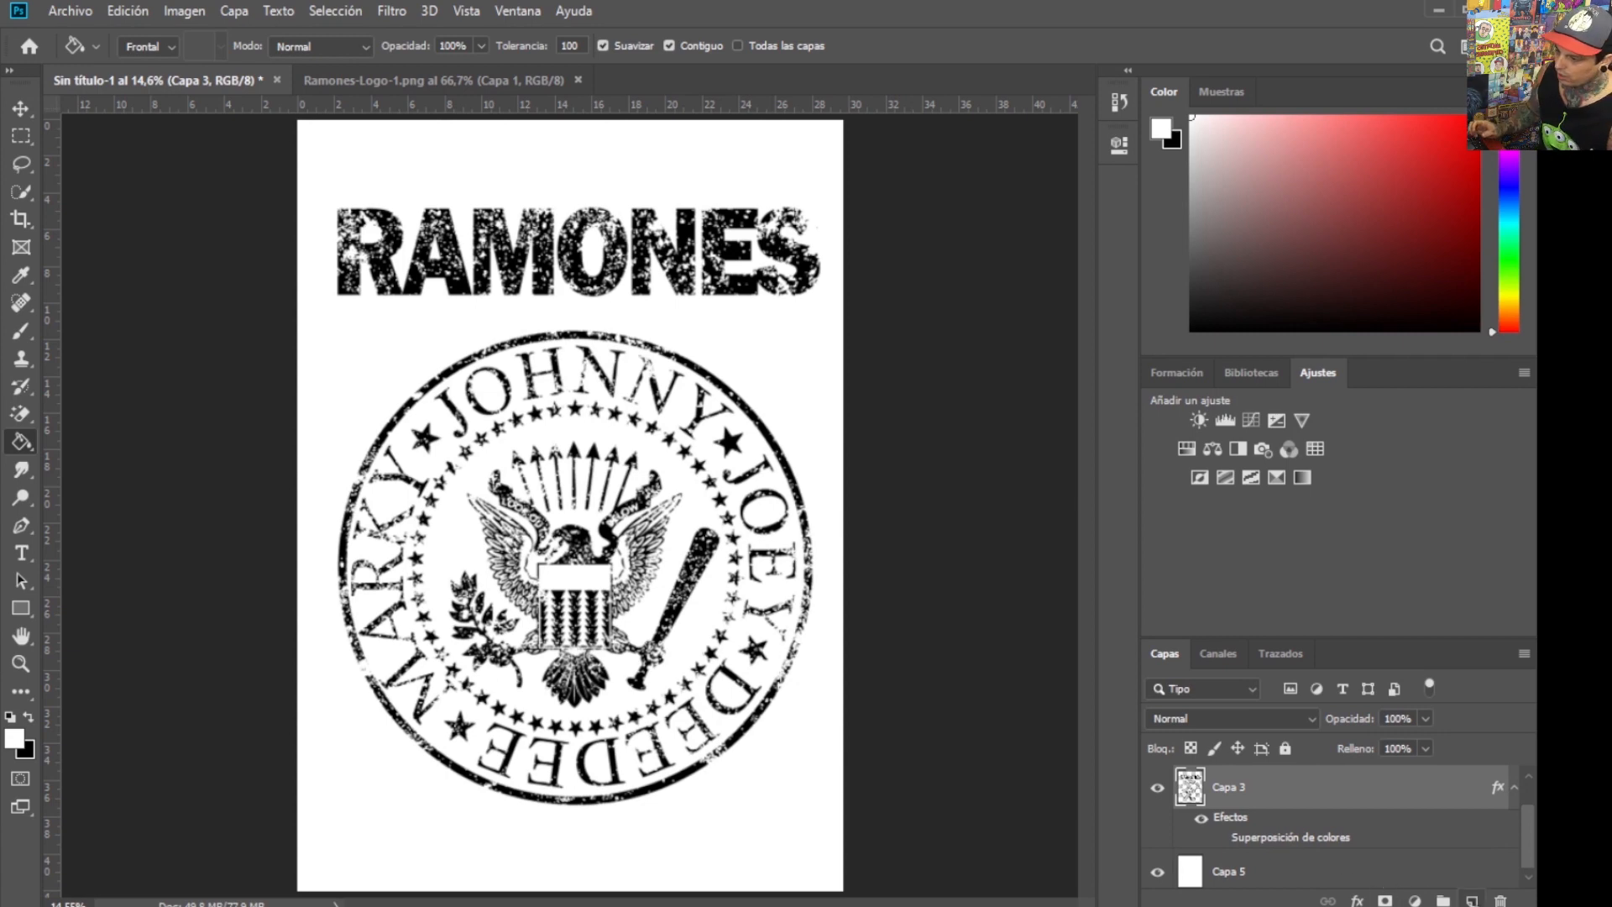
- Move the logo on Capa 3 upward and scale it to about 110% with Free Transform, filling most of the page width
{"action": "left_click", "coordinate": [20, 108]}
{"action": "mouse_move", "coordinate": [686, 406]}
{"action": "left_mouse_down"}
{"action": "mouse_move", "coordinate": [664, 341]}
{"action": "mouse_move", "coordinate": [709, 407]}
{"action": "mouse_move", "coordinate": [705, 377]}
{"action": "mouse_move", "coordinate": [672, 335]}
{"action": "left_mouse_up"}
{"action": "key", "text": "ctrl"}
{"action": "key", "text": "ctrl+t"}
{"action": "left_click_drag", "start_coordinate": [793, 734], "coordinate": [827, 778]}
{"action": "left_click_drag", "start_coordinate": [730, 661], "coordinate": [747, 710]}
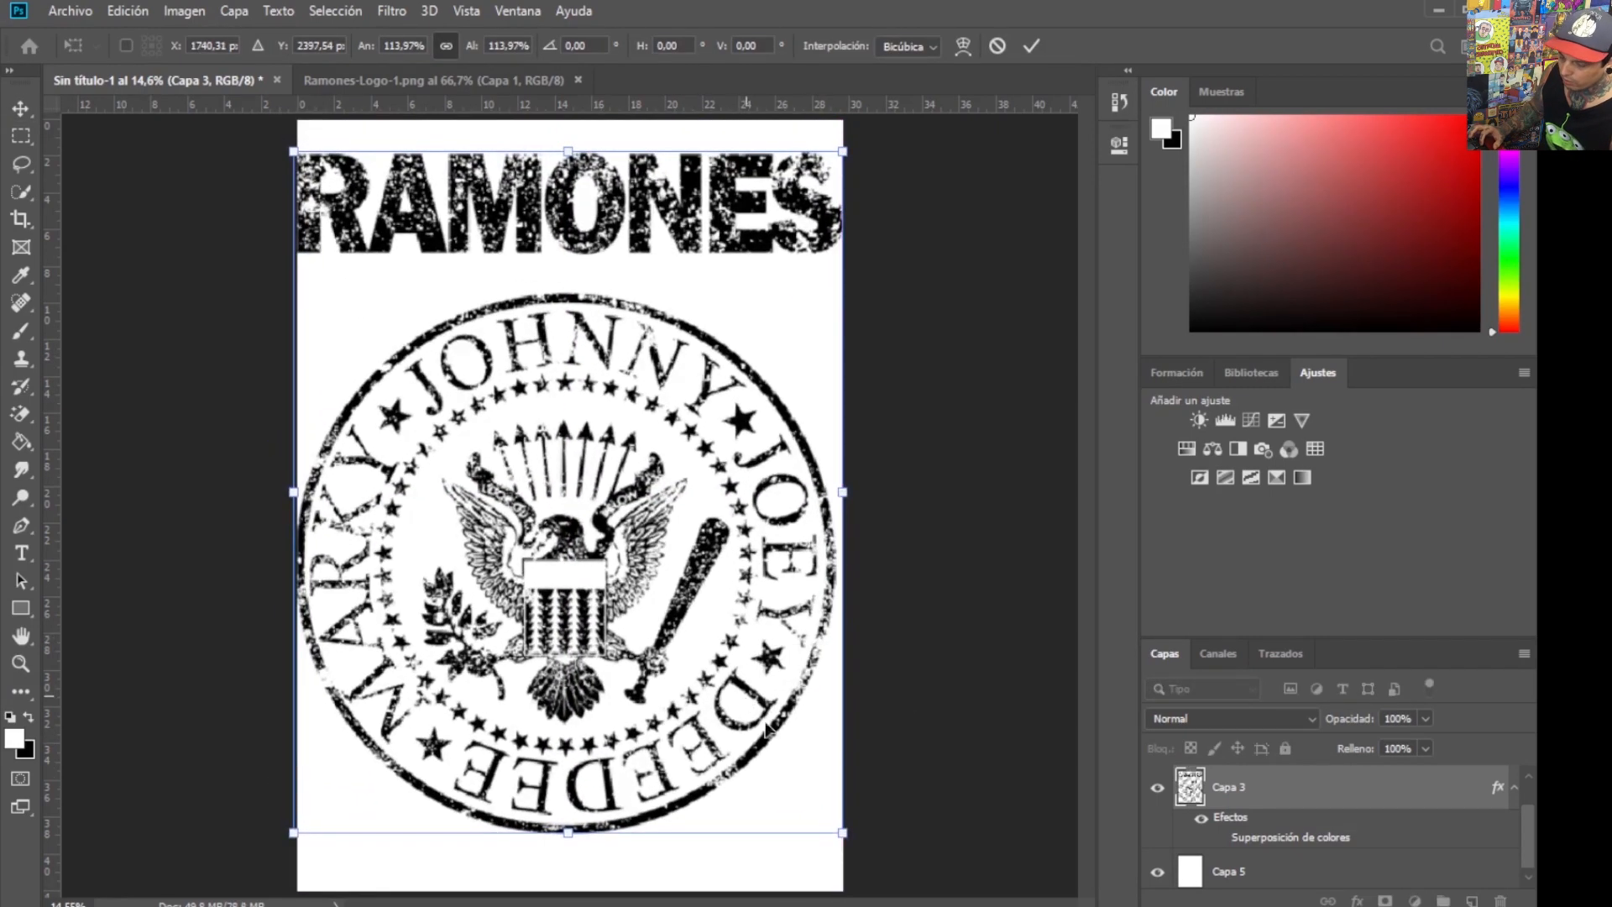
{"action": "left_click_drag", "start_coordinate": [843, 838], "coordinate": [834, 828]}
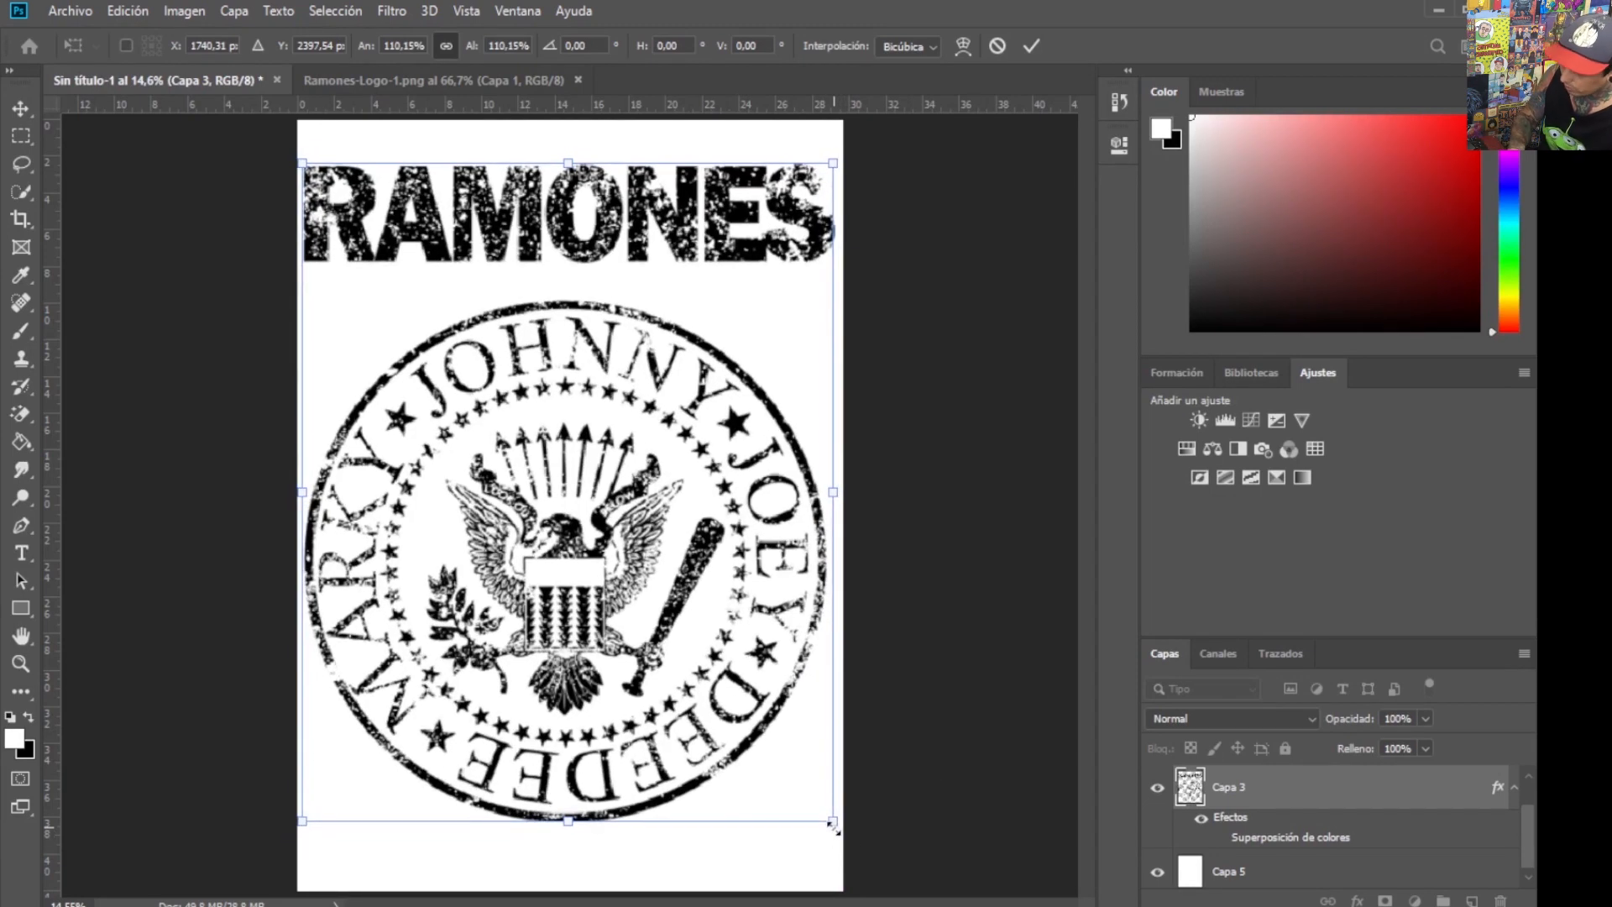
{"action": "key", "text": "Return"}
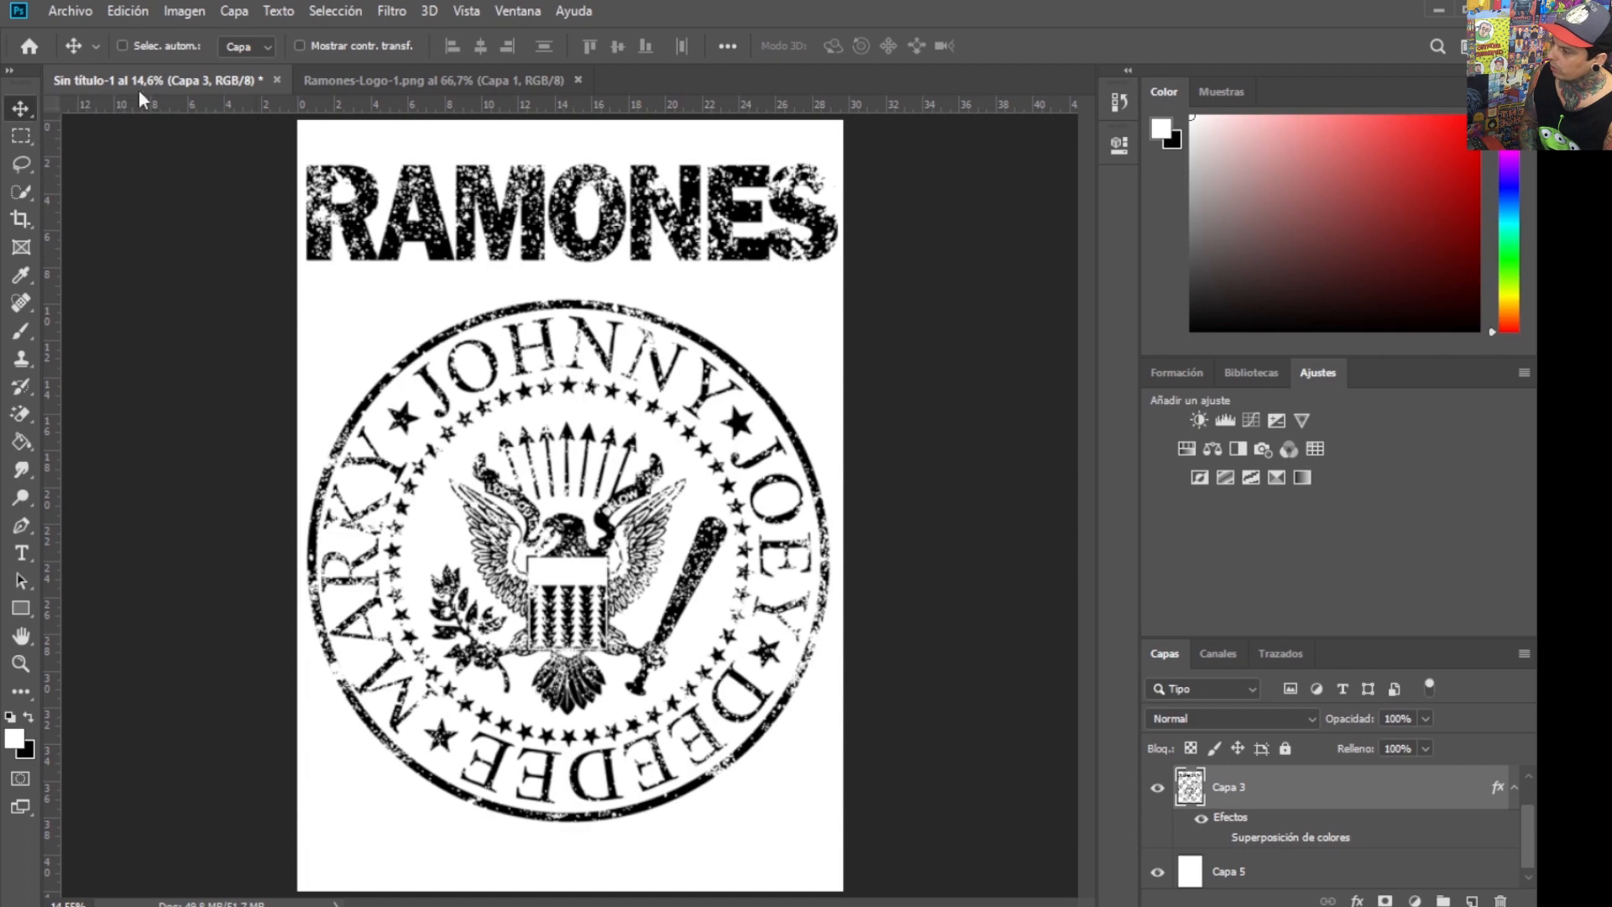
- Save the artwork to the desktop (Escritorio) as a JPEG named "logo de los ramones desgastado"
{"action": "left_click", "coordinate": [70, 11]}
{"action": "left_click", "coordinate": [143, 250]}
{"action": "left_click", "coordinate": [580, 690]}
{"action": "left_click", "coordinate": [453, 514]}
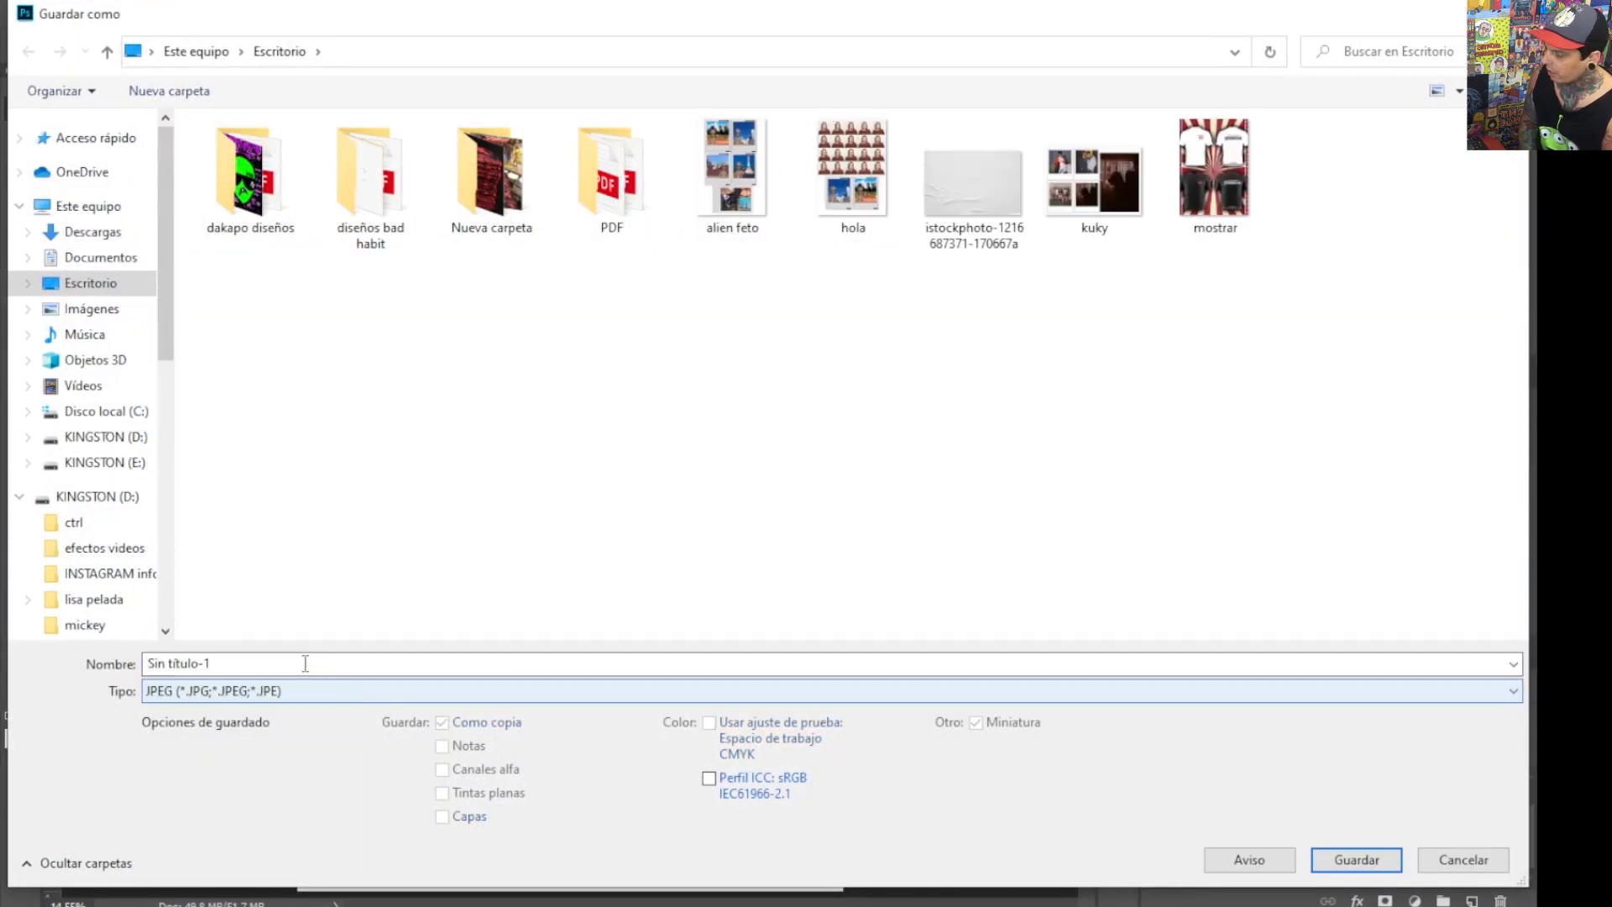
{"action": "left_click", "coordinate": [305, 663]}
{"action": "type", "text": "logo de los ramones desgastado"}
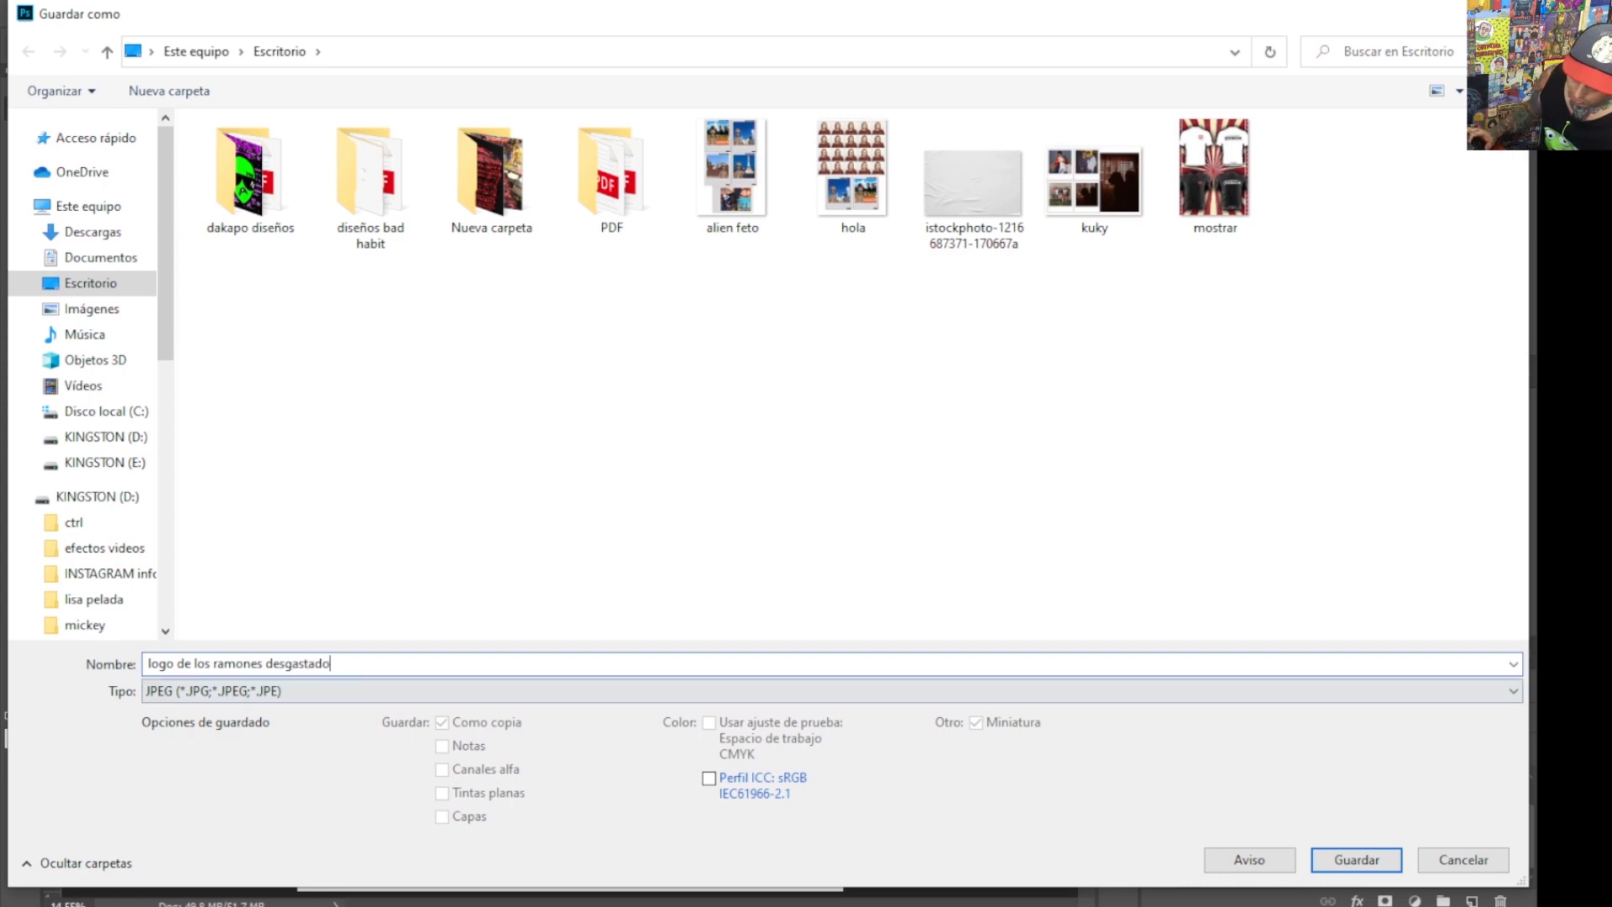
{"action": "left_click", "coordinate": [1357, 860]}
{"action": "left_click", "coordinate": [814, 267]}
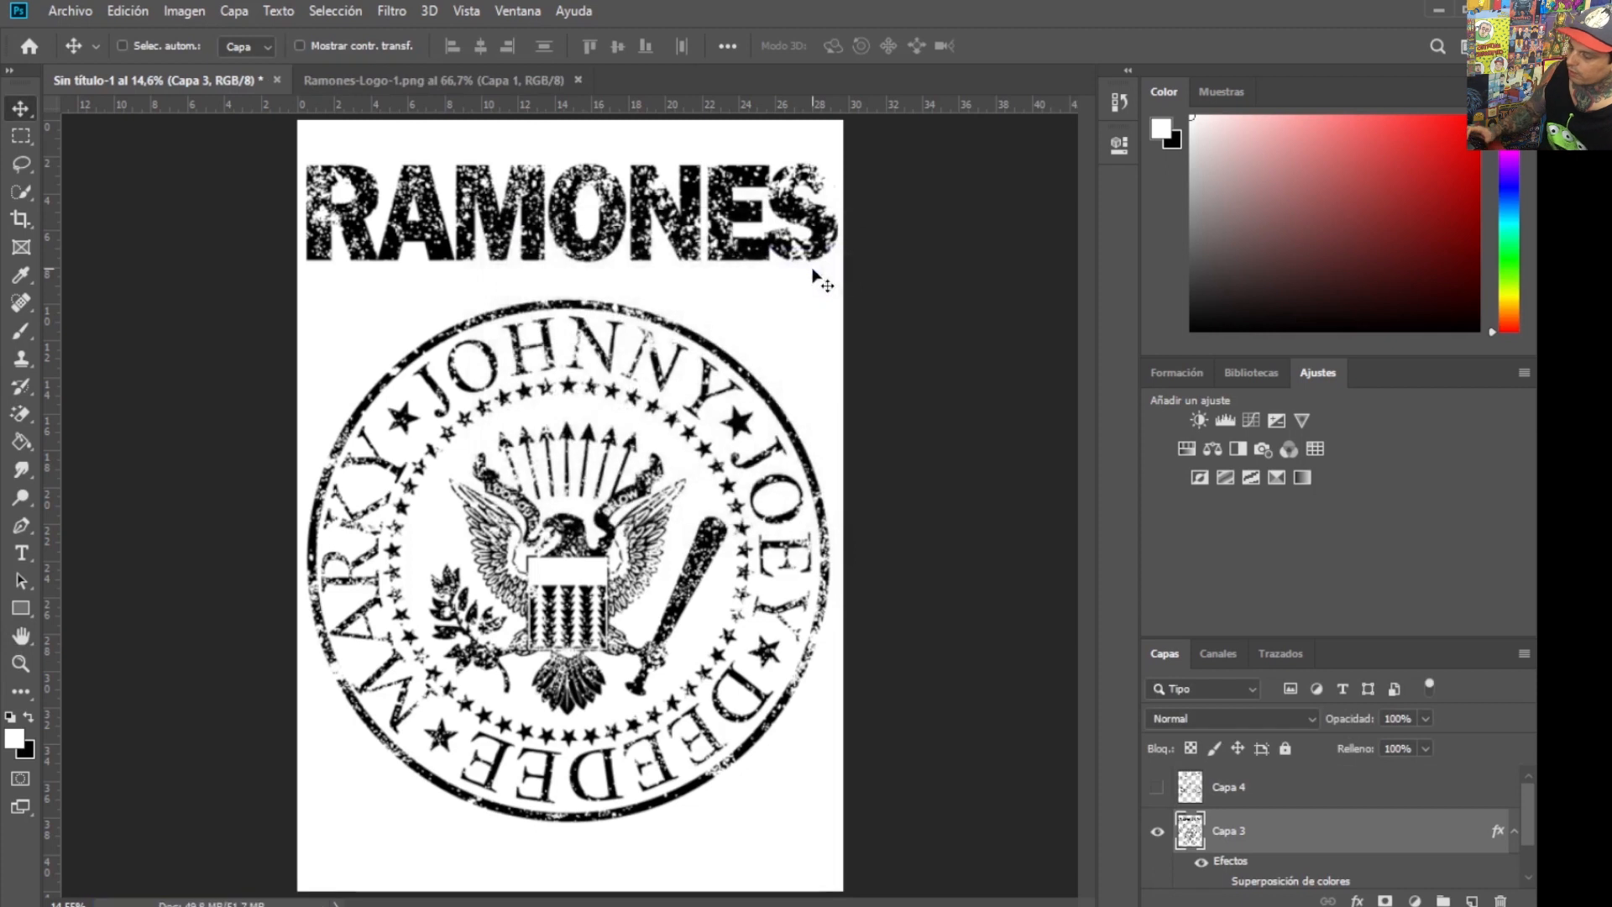